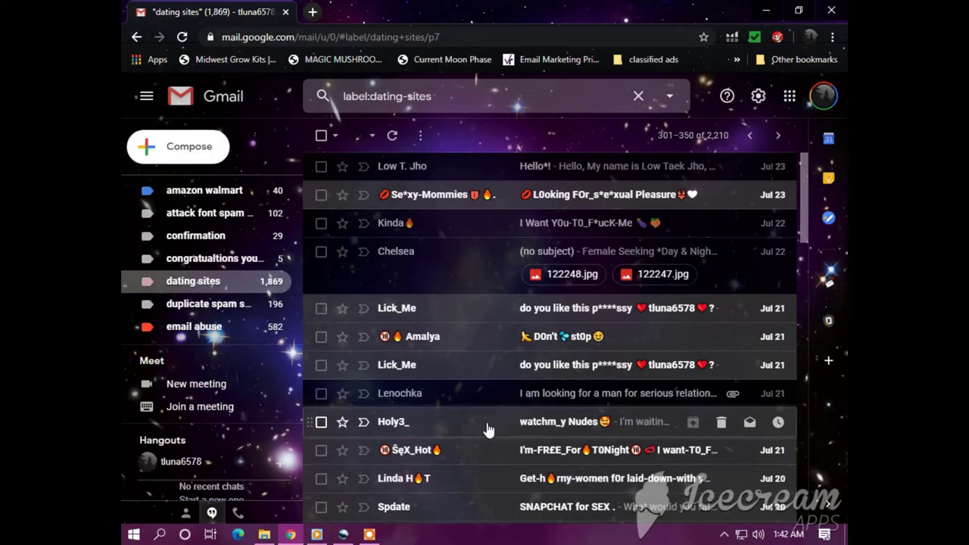
# Look through messages 301–350 under the dating sites label, down to the end of the page
pyautogui.scroll(-3, 489, 430)
pyautogui.scroll(-2, 492, 399)
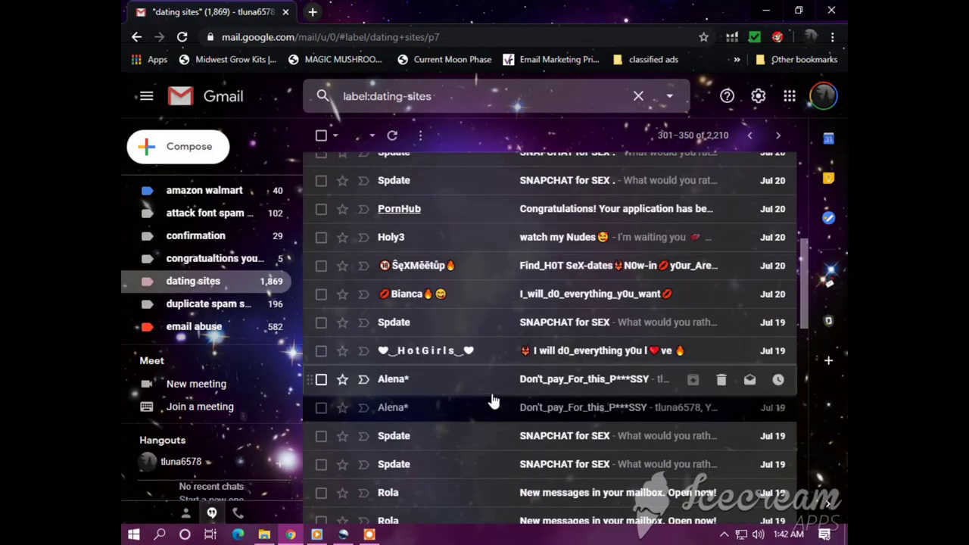
pyautogui.scroll(-1, 492, 400)
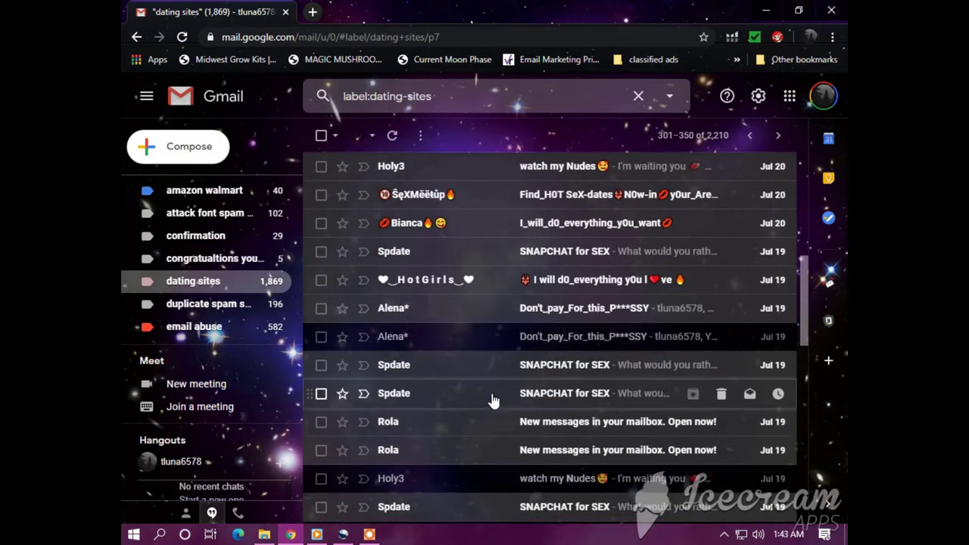
pyautogui.scroll(-4, 492, 400)
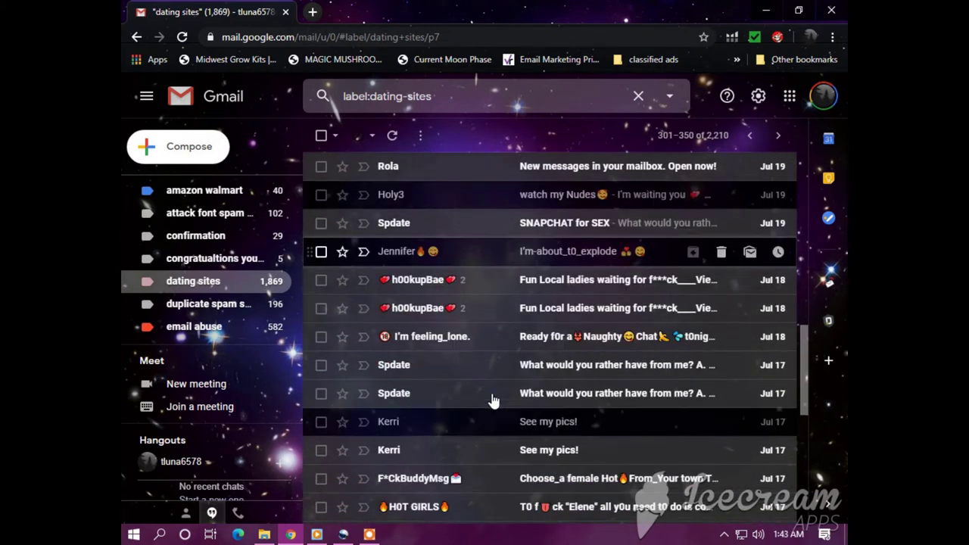
pyautogui.scroll(-1, 492, 400)
pyautogui.scroll(-2, 492, 400)
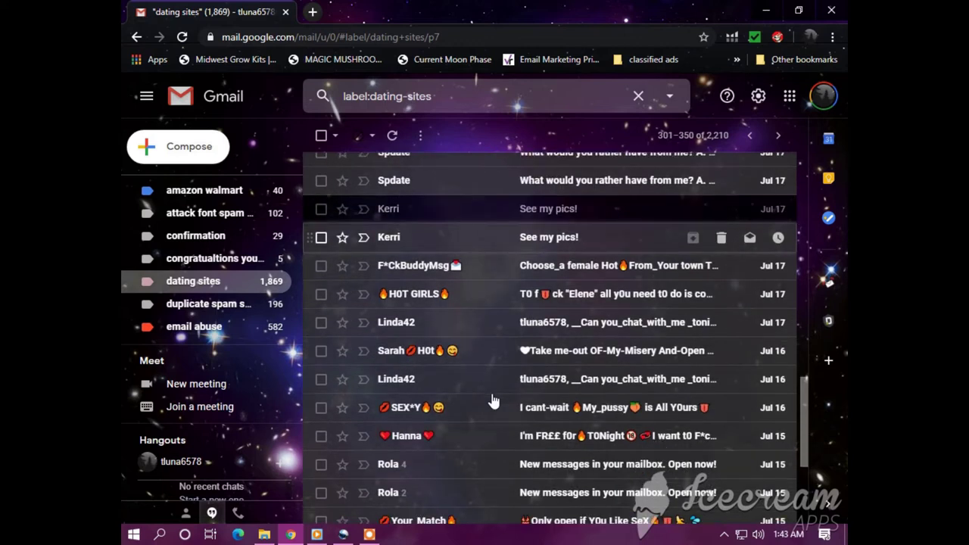
pyautogui.scroll(-2, 492, 399)
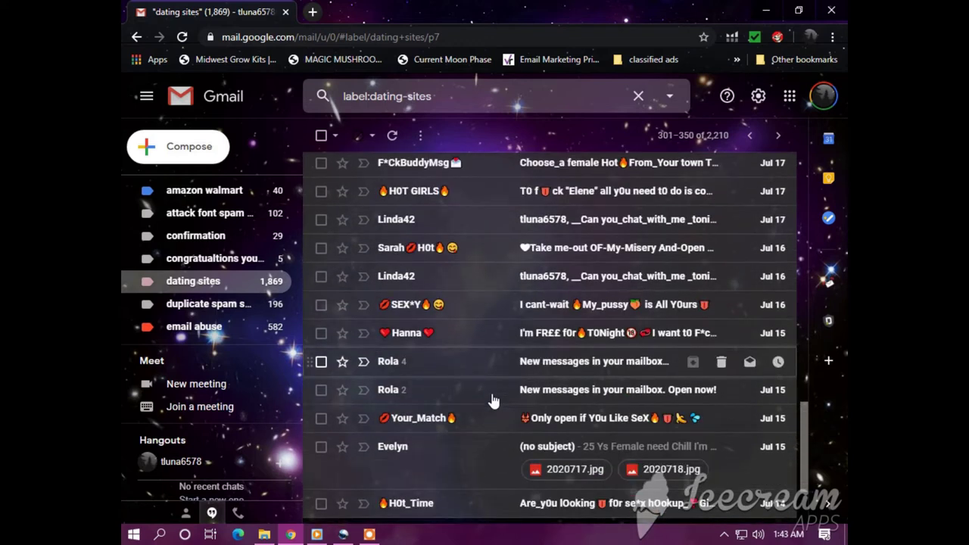
pyautogui.scroll(-2, 493, 400)
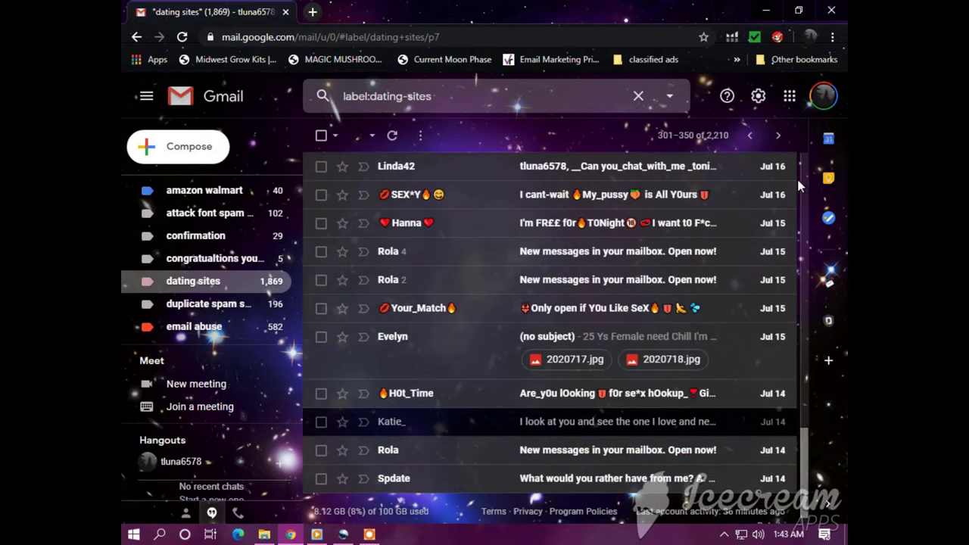
# Go to messages 351–400 under the dating sites label and look through them down to July 8
pyautogui.click(778, 136)
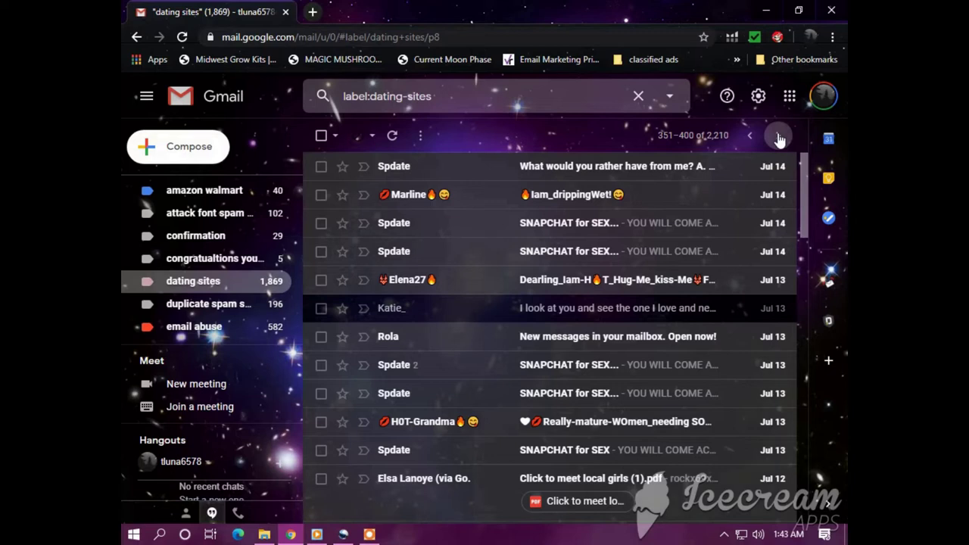
pyautogui.scroll(-3, 696, 334)
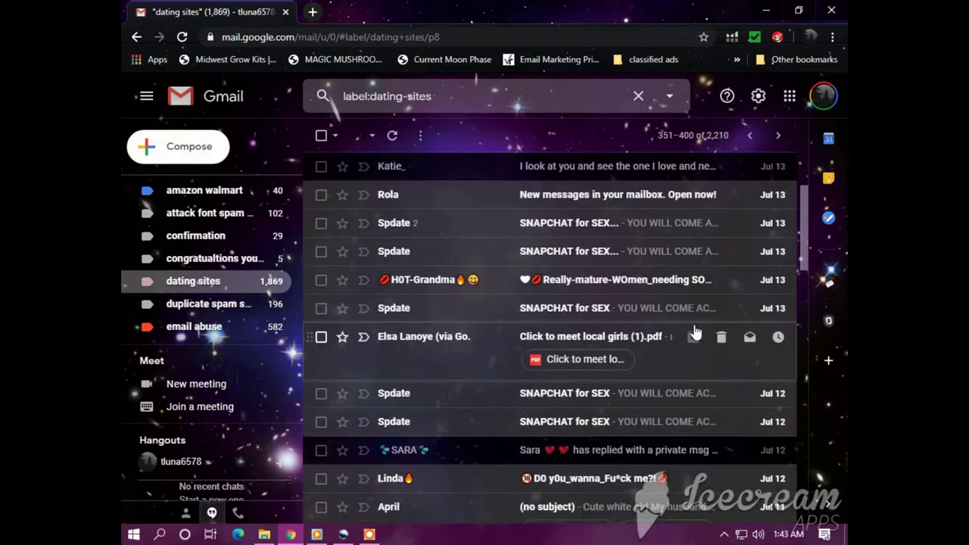
pyautogui.scroll(-6, 700, 333)
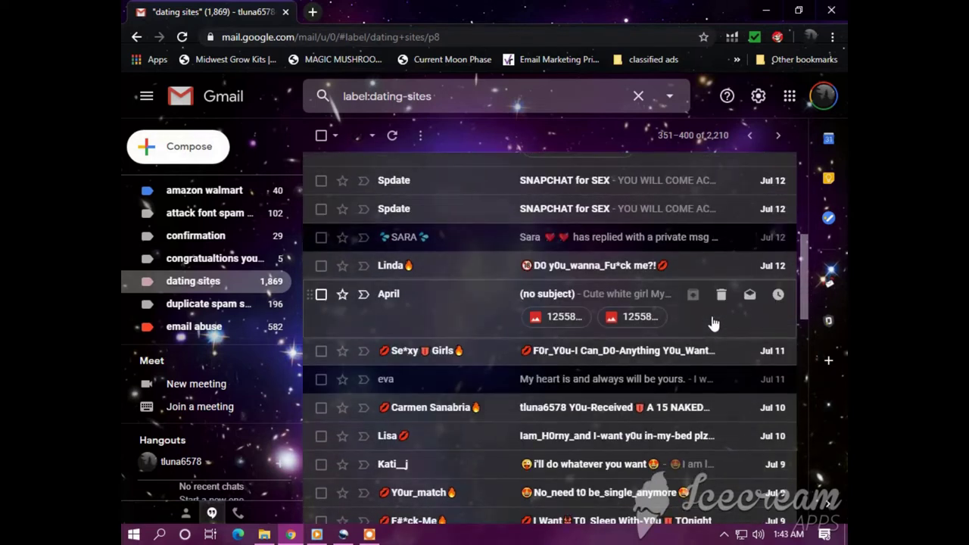
pyautogui.scroll(-3, 713, 324)
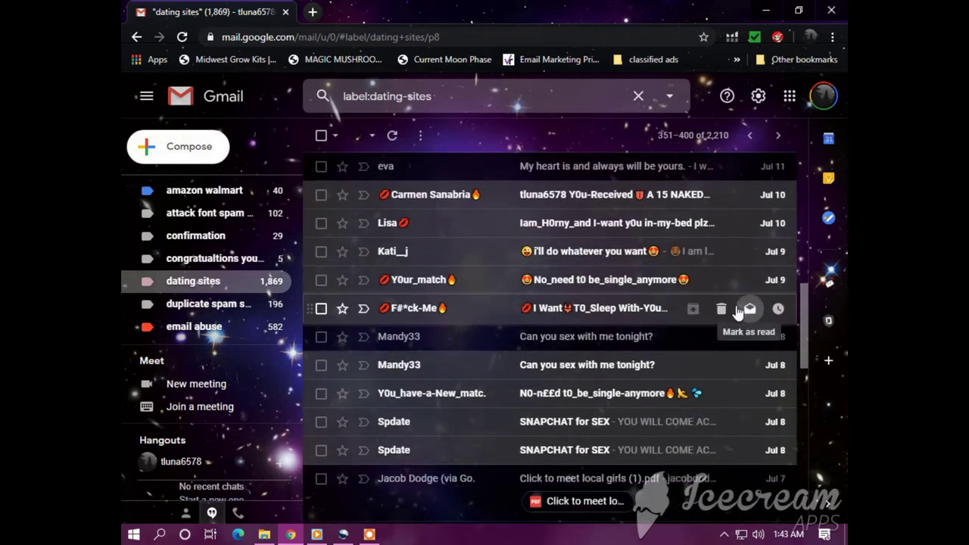
# Open the already read spam message from July 8 to view its contents, and return to the message list
pyautogui.click(531, 336)
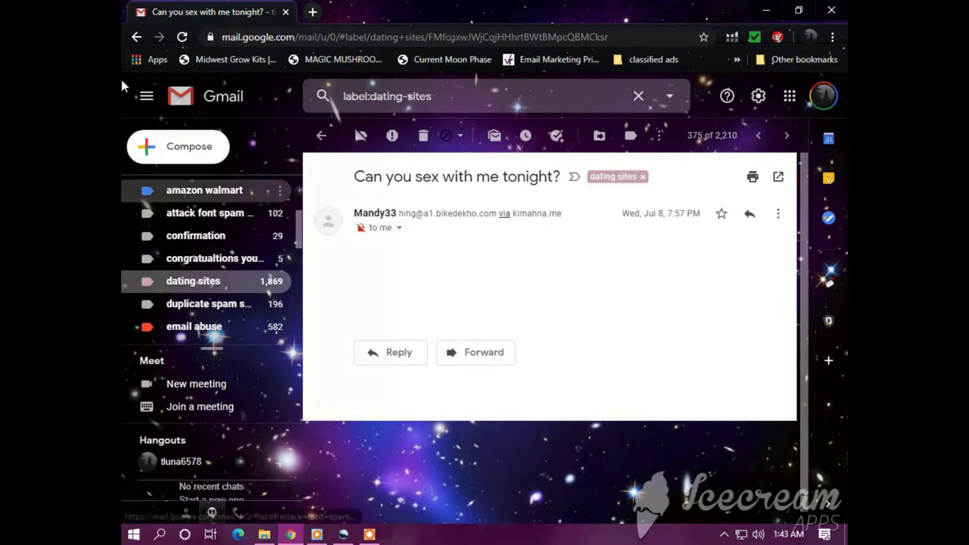
pyautogui.click(138, 38)
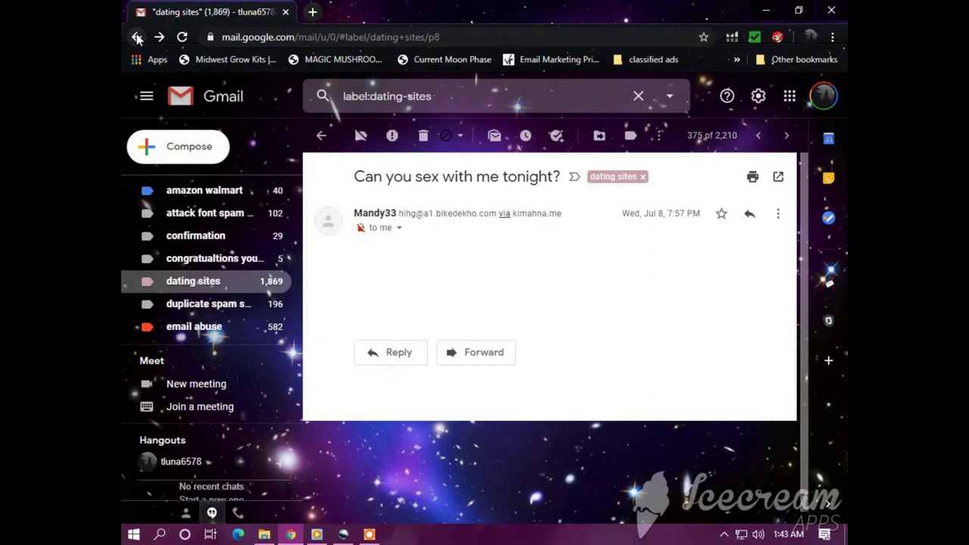
# Look through the remaining messages of the 351–400 page, from July 8 down to July 2
pyautogui.scroll(-1, 499, 350)
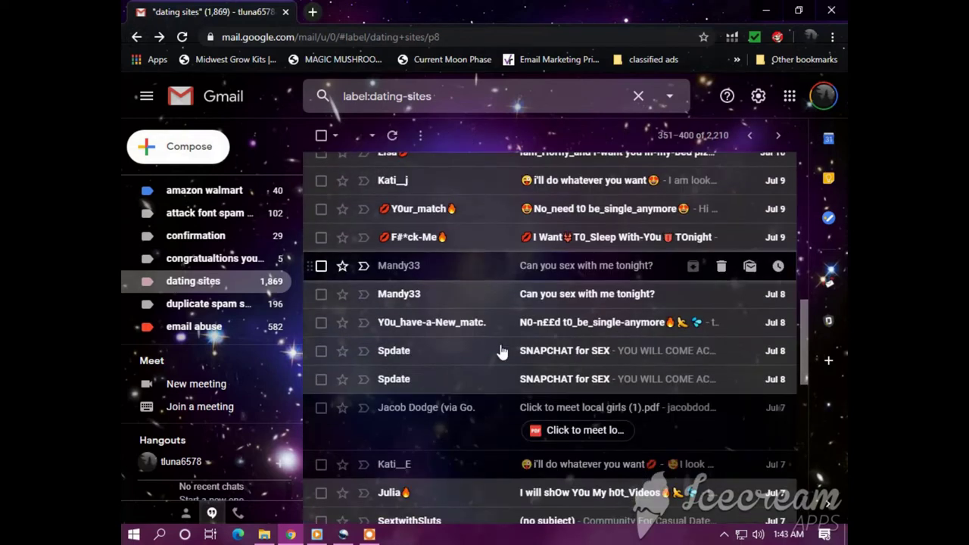
pyautogui.scroll(-1, 500, 353)
pyautogui.scroll(-2, 500, 353)
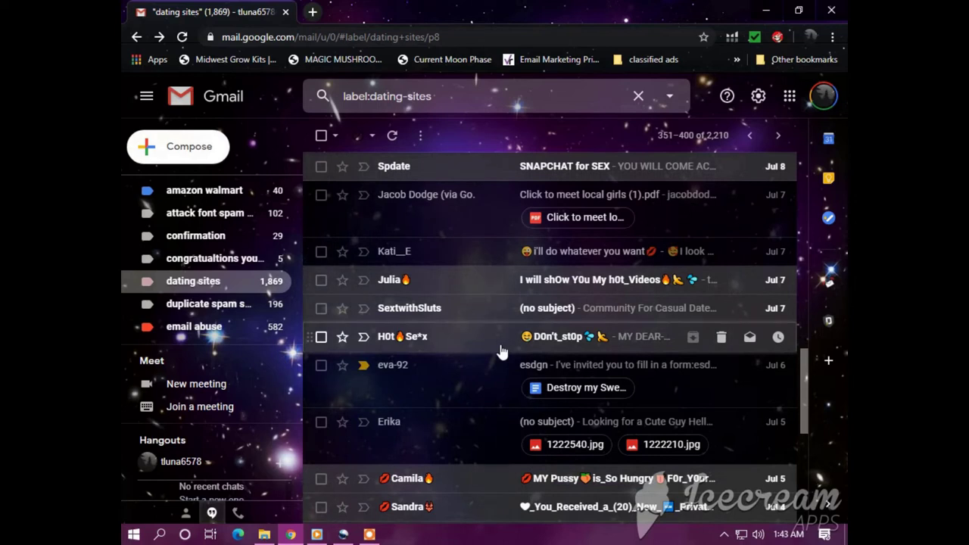
pyautogui.scroll(-1, 500, 352)
pyautogui.scroll(-4, 500, 352)
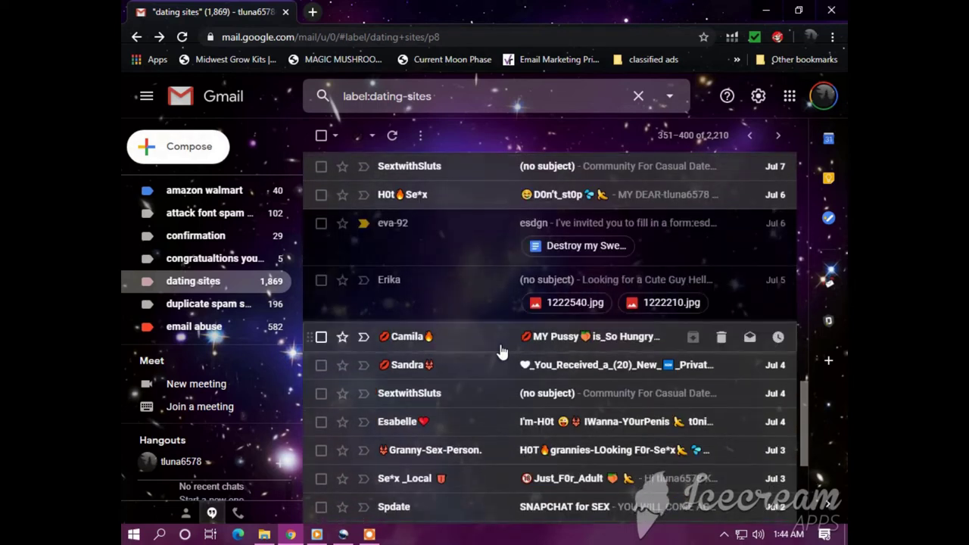
pyautogui.scroll(-1, 500, 352)
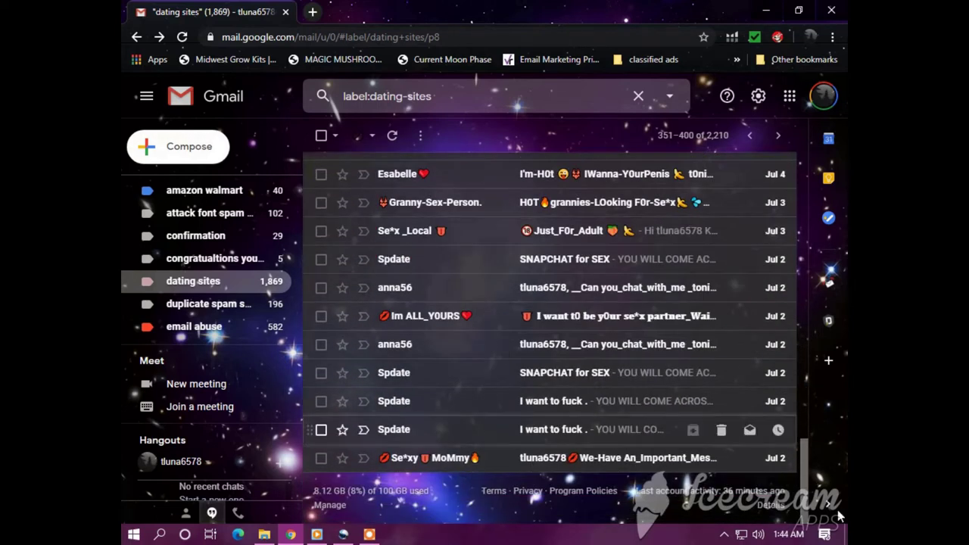
# Go to messages 401–450 under the dating sites label and look through the whole page
pyautogui.click(778, 137)
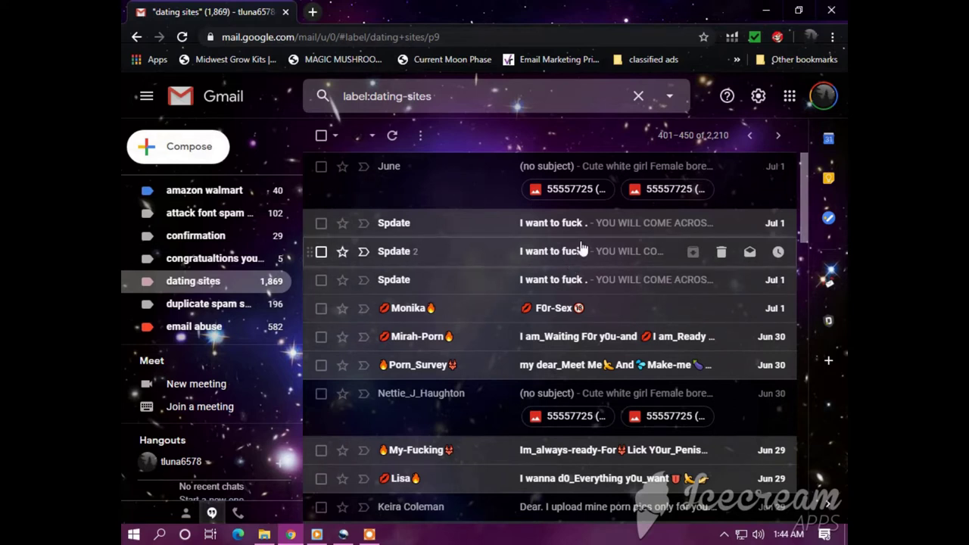
pyautogui.scroll(-1, 582, 250)
pyautogui.scroll(-1, 560, 273)
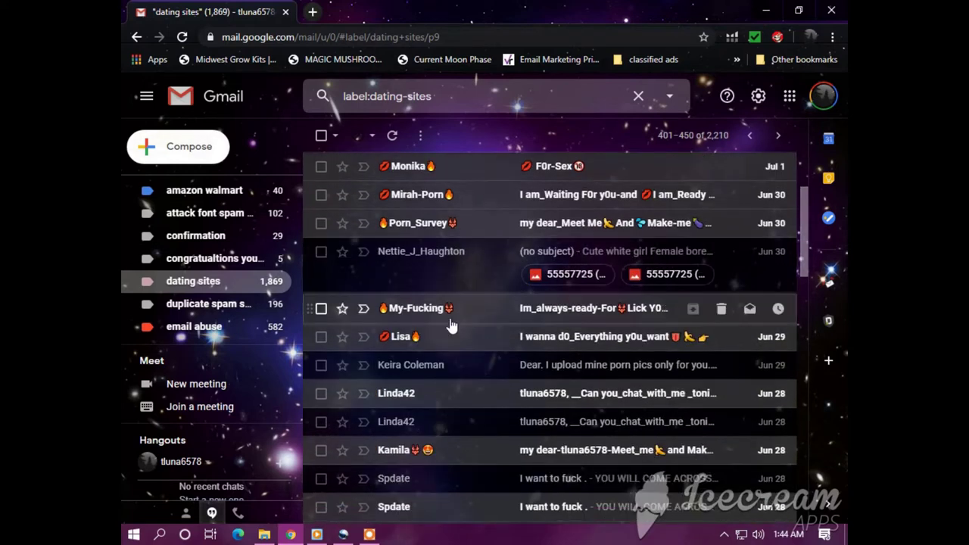
pyautogui.scroll(-1, 488, 311)
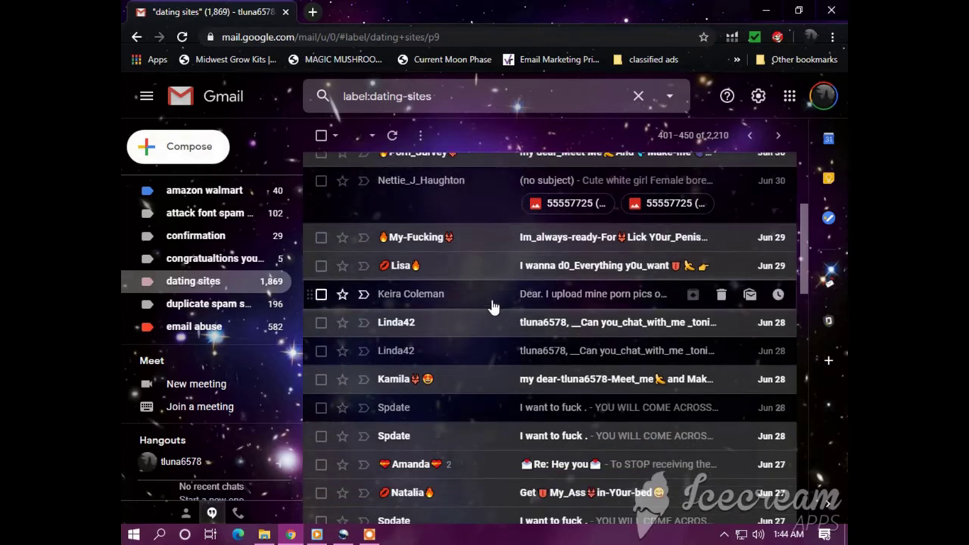
pyautogui.scroll(-3, 492, 307)
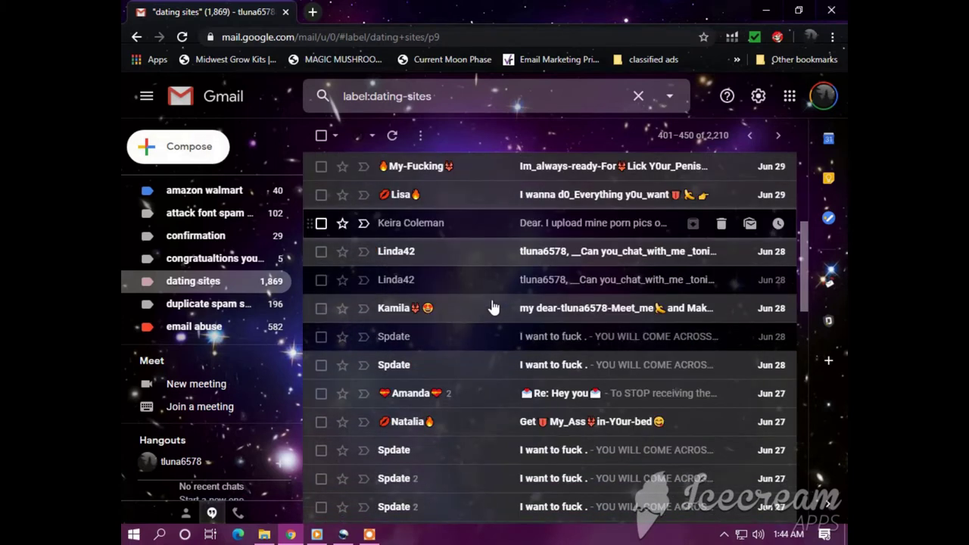
pyautogui.scroll(-1, 493, 307)
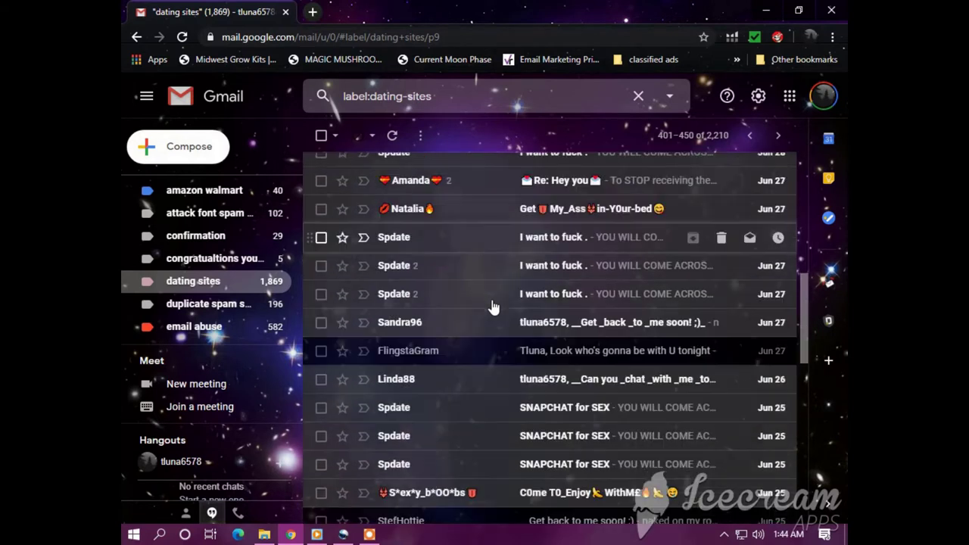
pyautogui.scroll(-1, 493, 308)
pyautogui.scroll(-1, 493, 306)
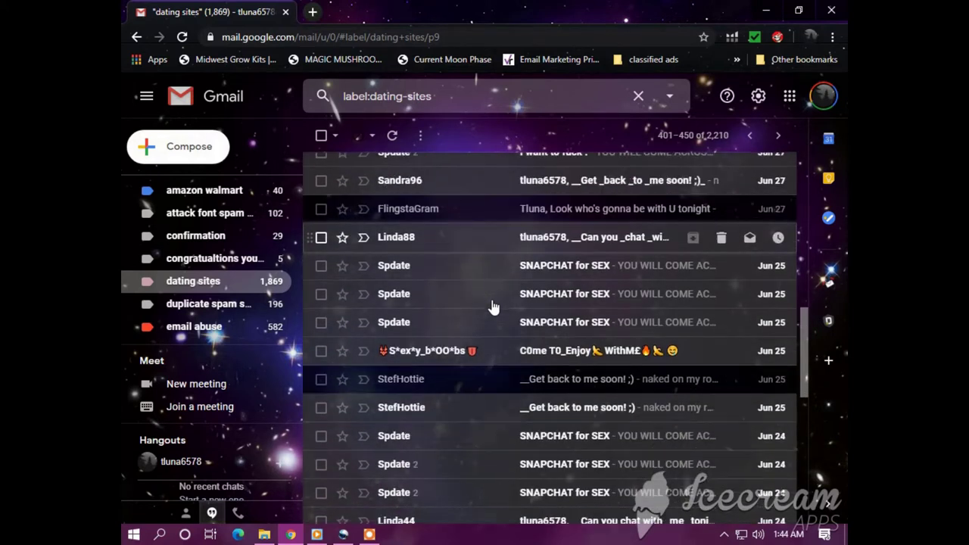
pyautogui.scroll(-2, 492, 307)
pyautogui.scroll(-2, 492, 307)
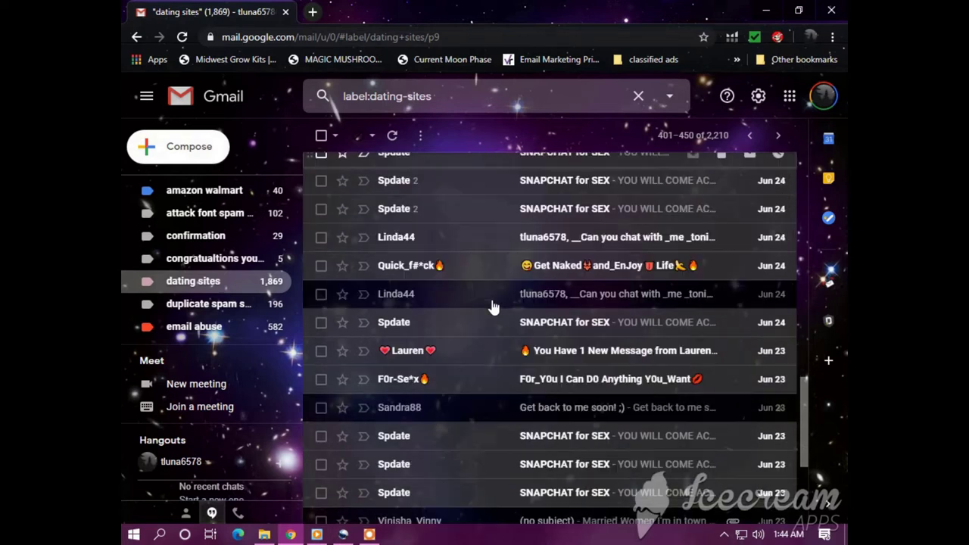
pyautogui.scroll(-2, 493, 307)
pyautogui.scroll(-2, 492, 307)
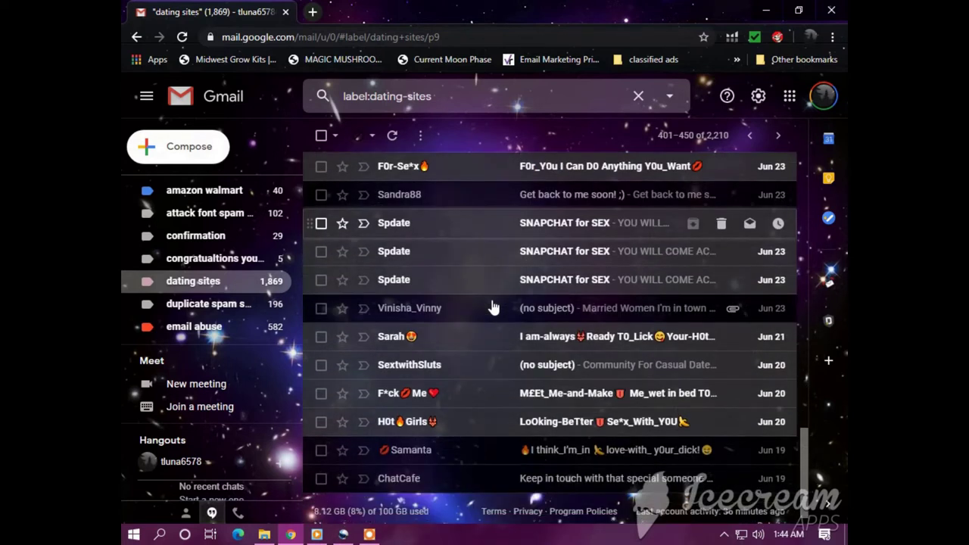
# Go to messages 451–500 under the dating sites label and look through the senders and subjects
pyautogui.click(778, 137)
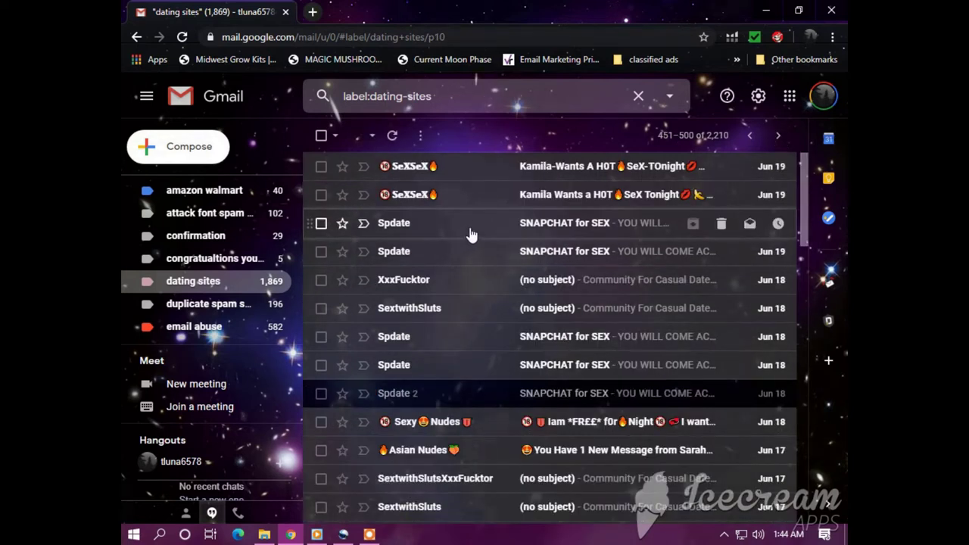
pyautogui.scroll(-2, 470, 235)
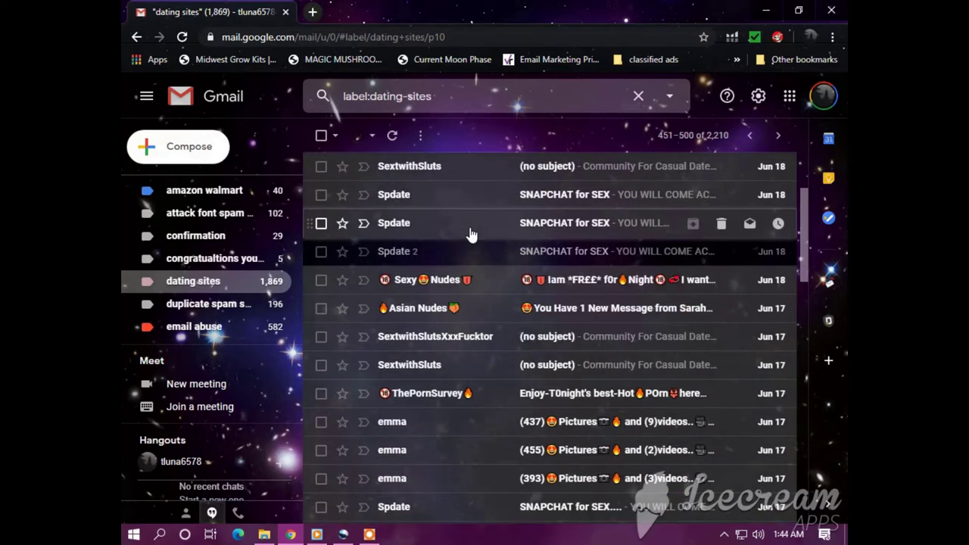
pyautogui.scroll(-2, 471, 235)
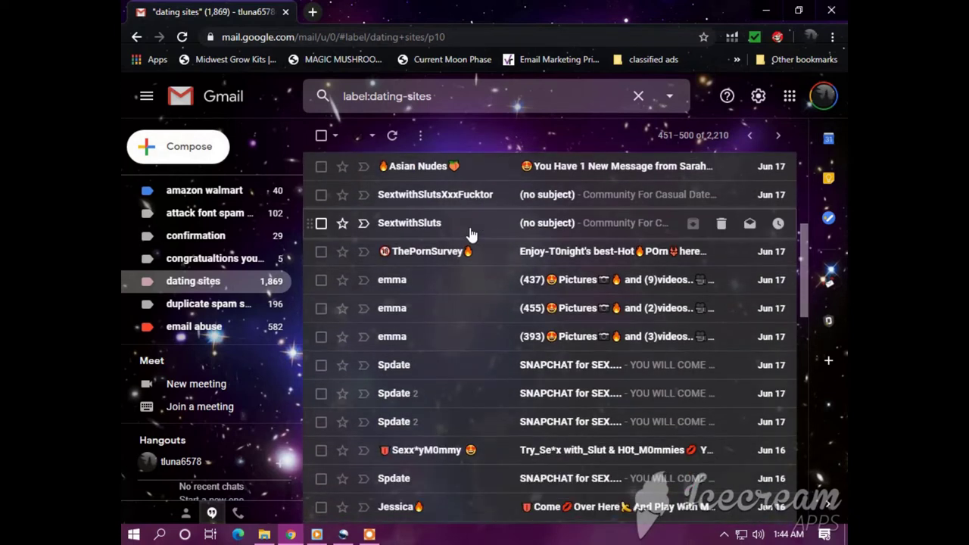
pyautogui.scroll(-3, 470, 234)
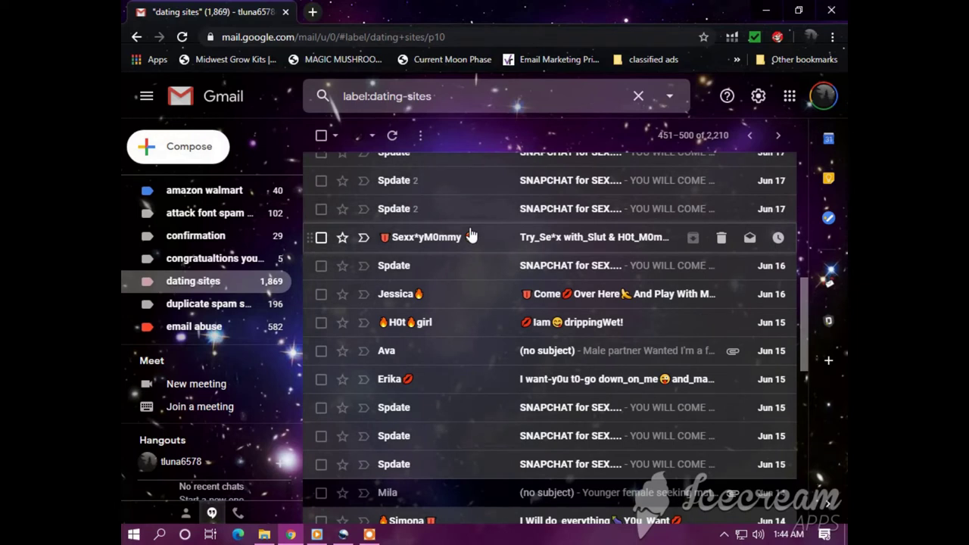
pyautogui.scroll(-1, 471, 235)
pyautogui.scroll(-1, 470, 235)
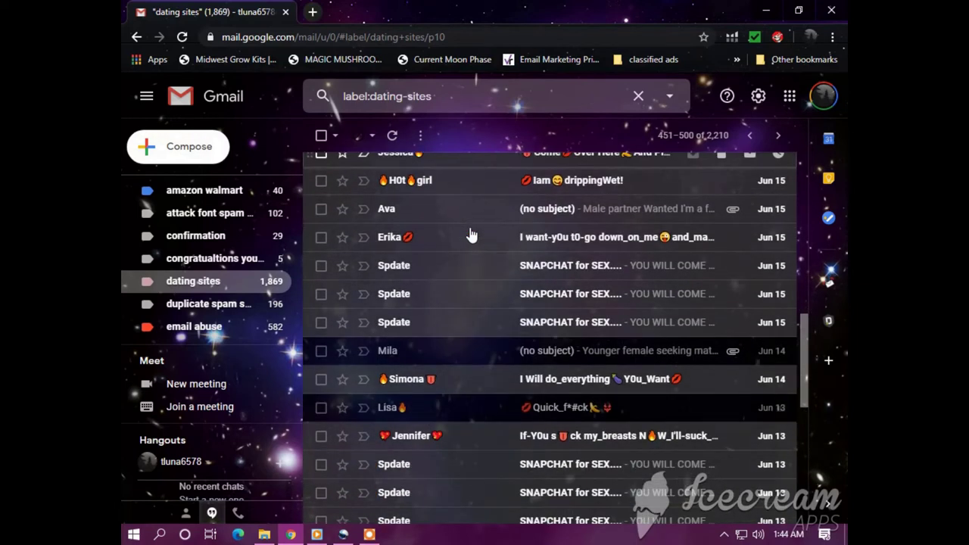
pyautogui.scroll(-2, 471, 235)
pyautogui.scroll(1, 470, 236)
pyautogui.scroll(-3, 473, 233)
pyautogui.scroll(-3, 478, 229)
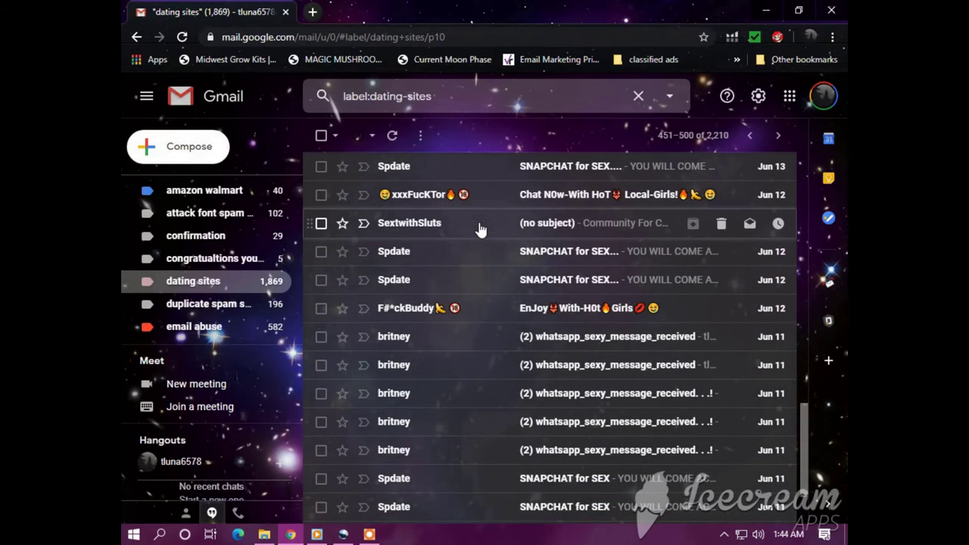
# Go to messages 501–550 under the dating sites label and look through them to the end of the page
pyautogui.click(780, 137)
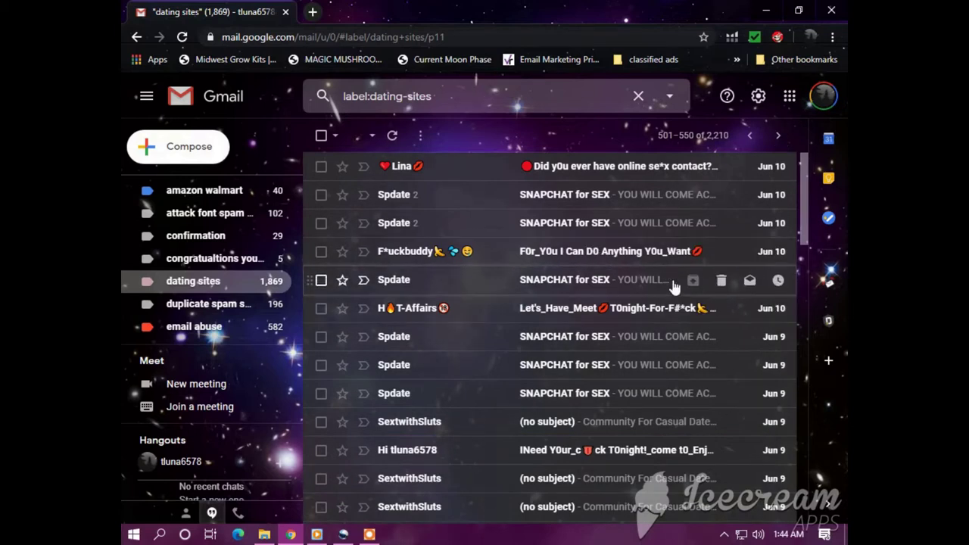
pyautogui.scroll(-4, 674, 286)
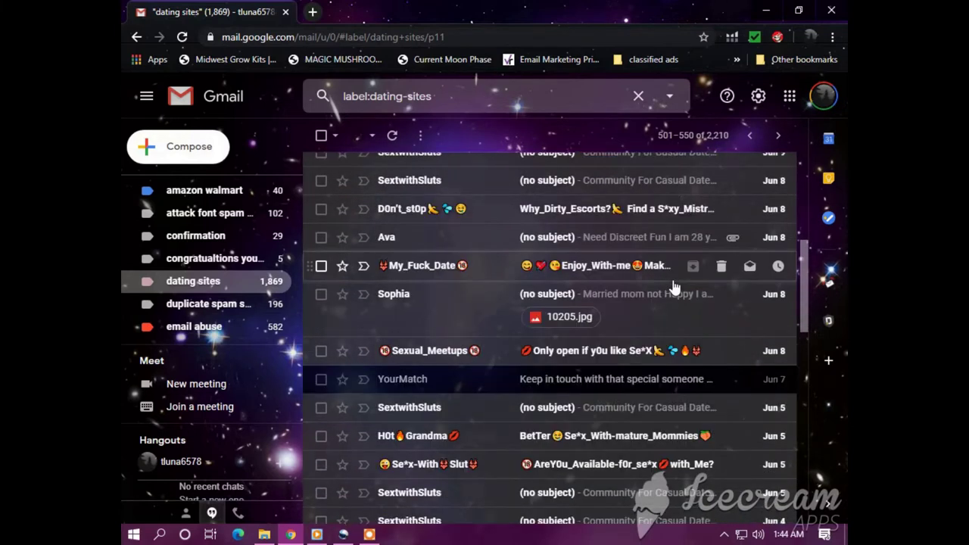
pyautogui.scroll(-1, 674, 286)
pyautogui.scroll(-2, 674, 286)
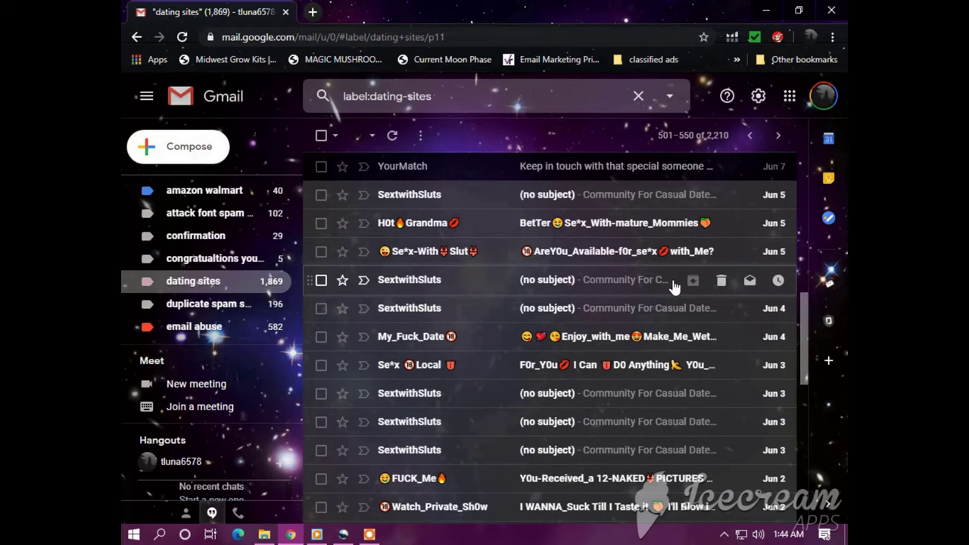
pyautogui.scroll(-4, 674, 287)
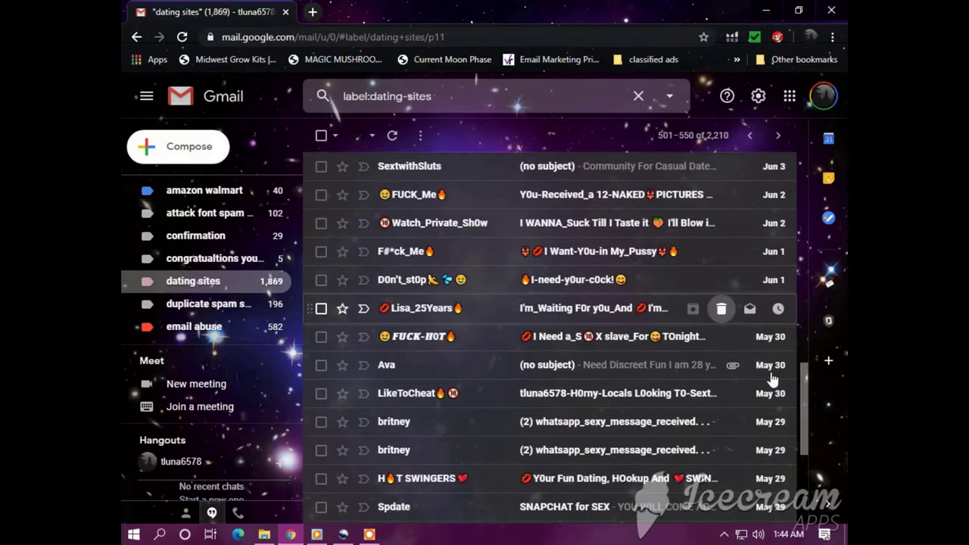
pyautogui.scroll(-4, 744, 340)
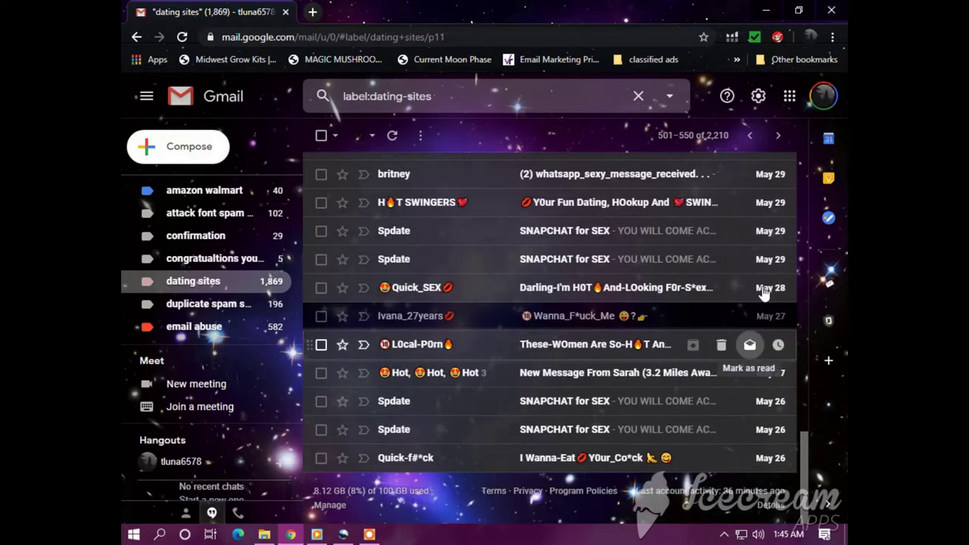
# Go to messages 551–600 under the dating sites label and look through the senders and subjects down to mid-May
pyautogui.click(780, 136)
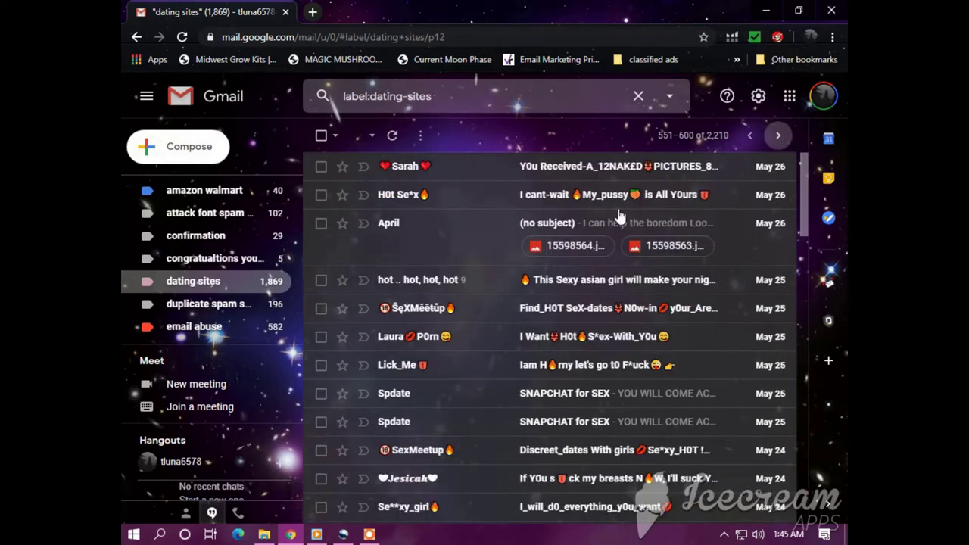
pyautogui.scroll(-2, 648, 195)
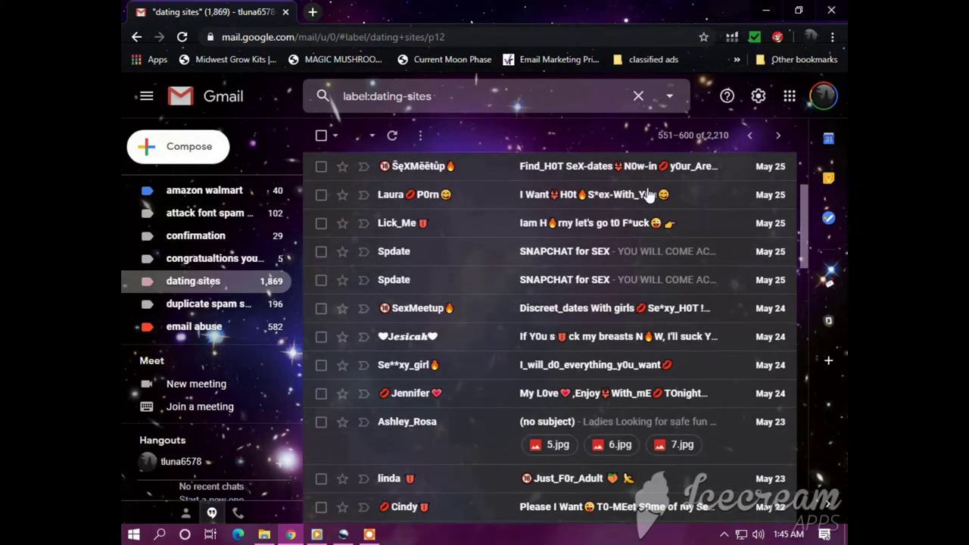
pyautogui.scroll(-2, 647, 195)
pyautogui.scroll(-2, 648, 195)
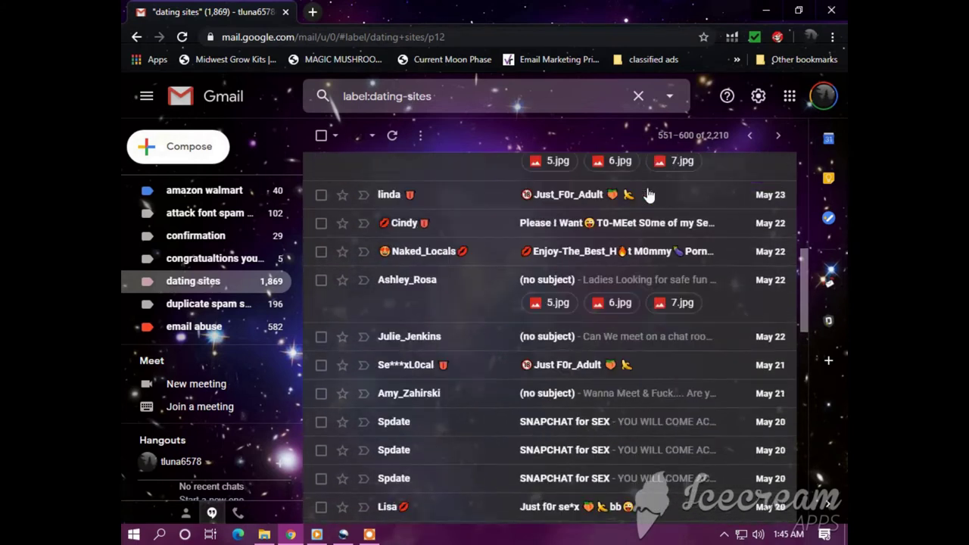
pyautogui.scroll(-2, 648, 195)
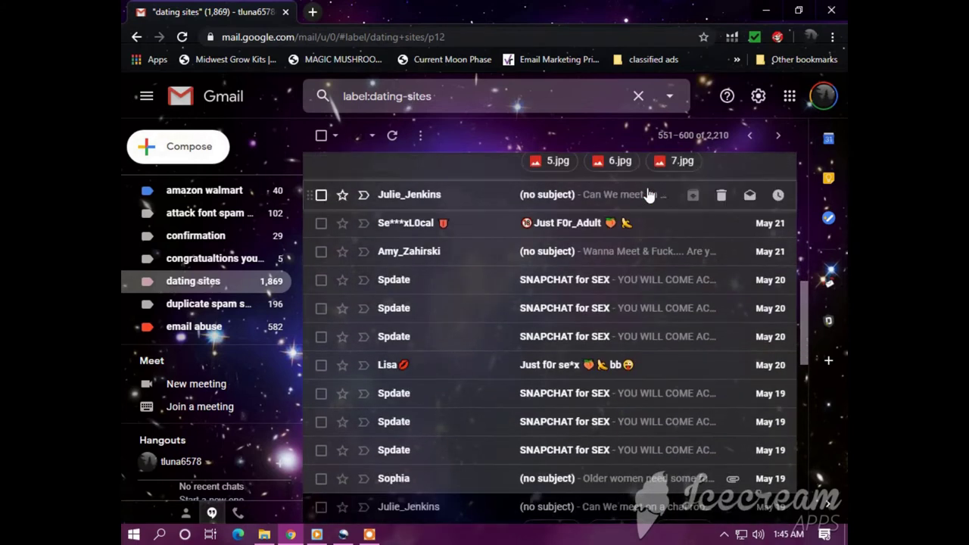
pyautogui.scroll(-2, 649, 195)
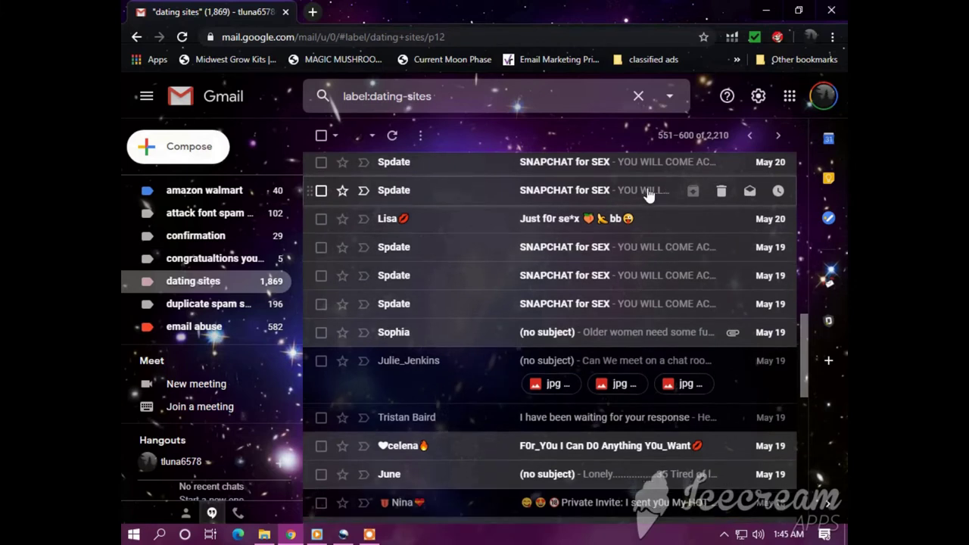
pyautogui.scroll(-1, 649, 195)
pyautogui.scroll(-1, 648, 194)
pyautogui.scroll(-2, 649, 194)
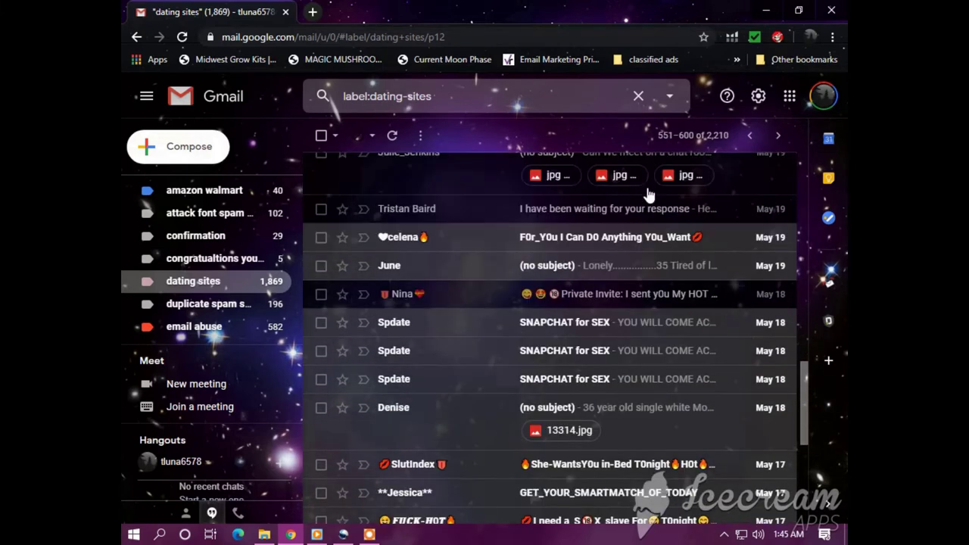
pyautogui.scroll(-4, 648, 194)
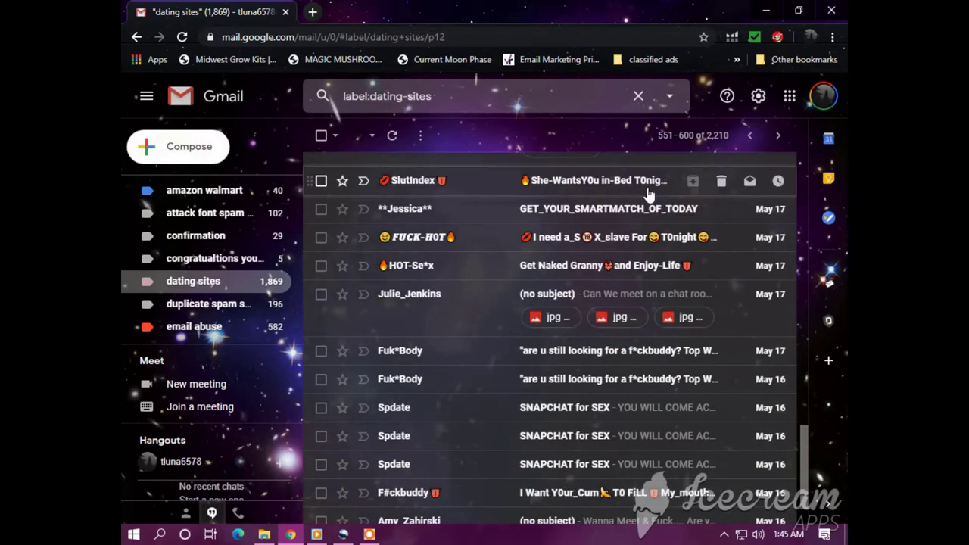
# Go to messages 601–650 under the dating sites label and look through them to the end of the page
pyautogui.click(779, 136)
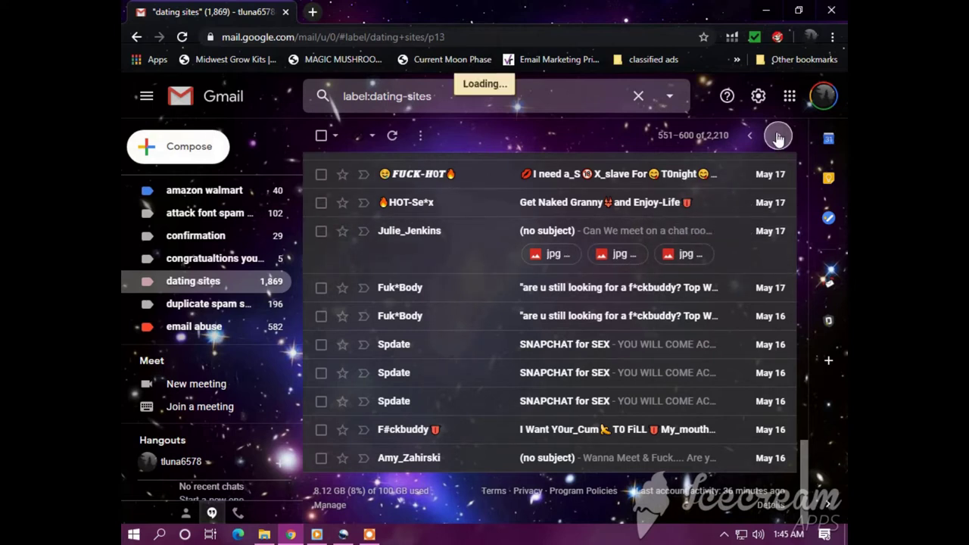
pyautogui.scroll(-3, 530, 253)
pyautogui.scroll(-5, 568, 253)
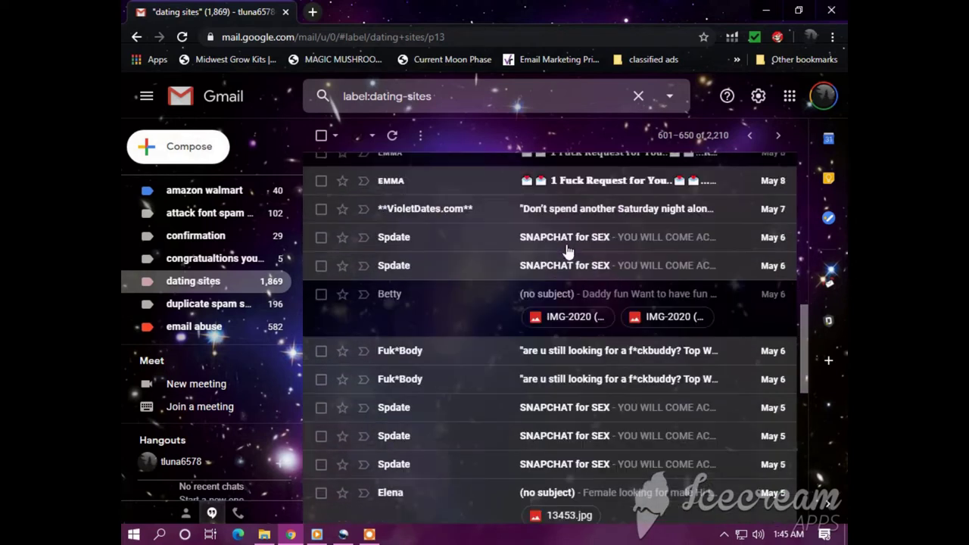
pyautogui.scroll(-5, 568, 252)
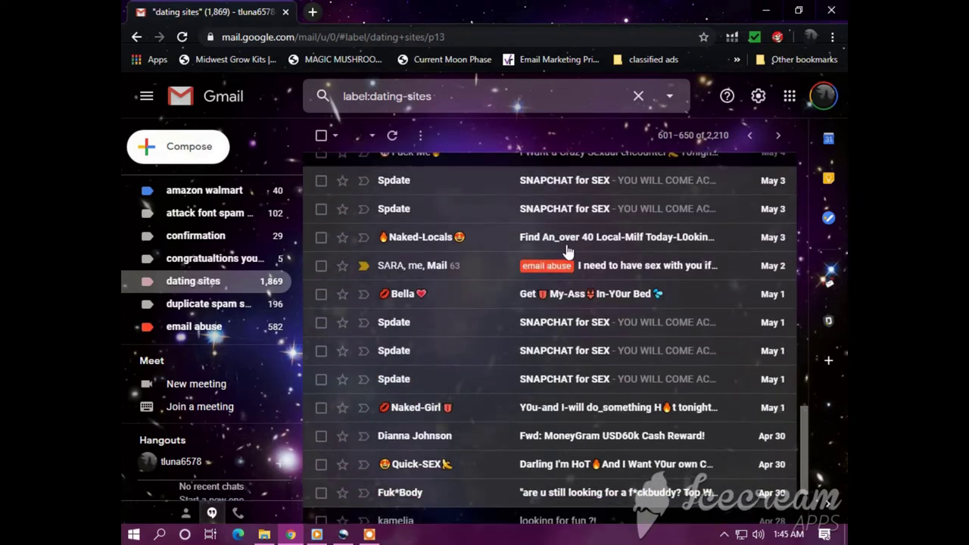
pyautogui.scroll(-3, 568, 252)
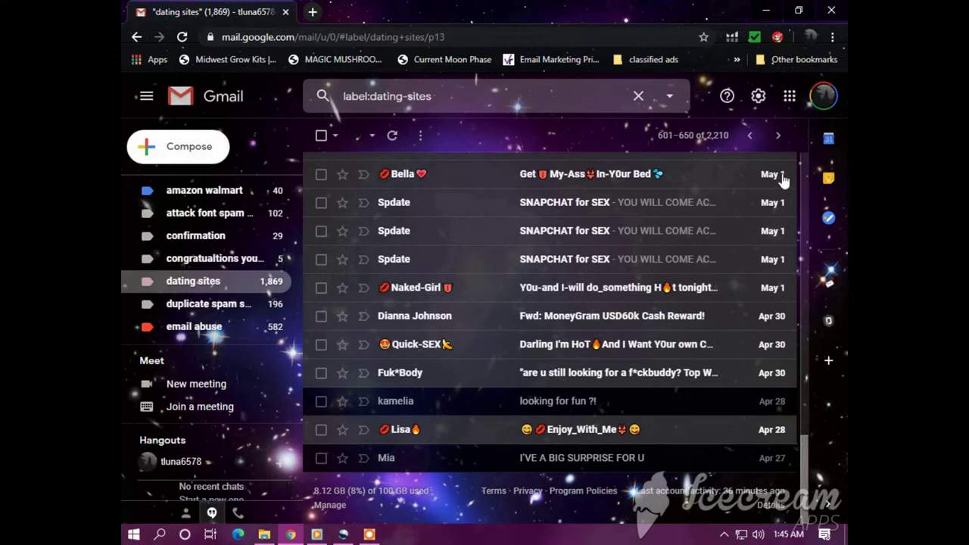
# Go to messages 651–700 under the dating sites label and look through the first messages from late April
pyautogui.click(779, 137)
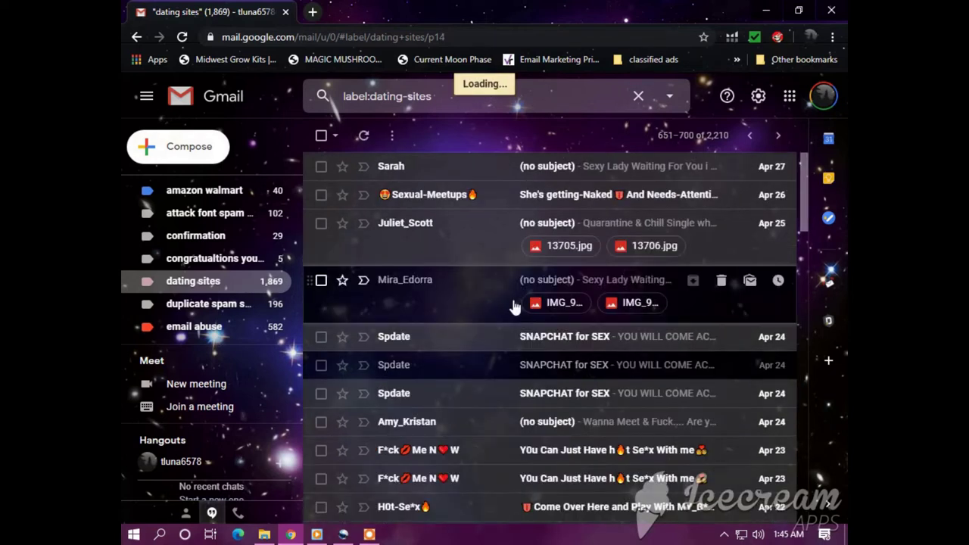
pyautogui.scroll(-2, 480, 350)
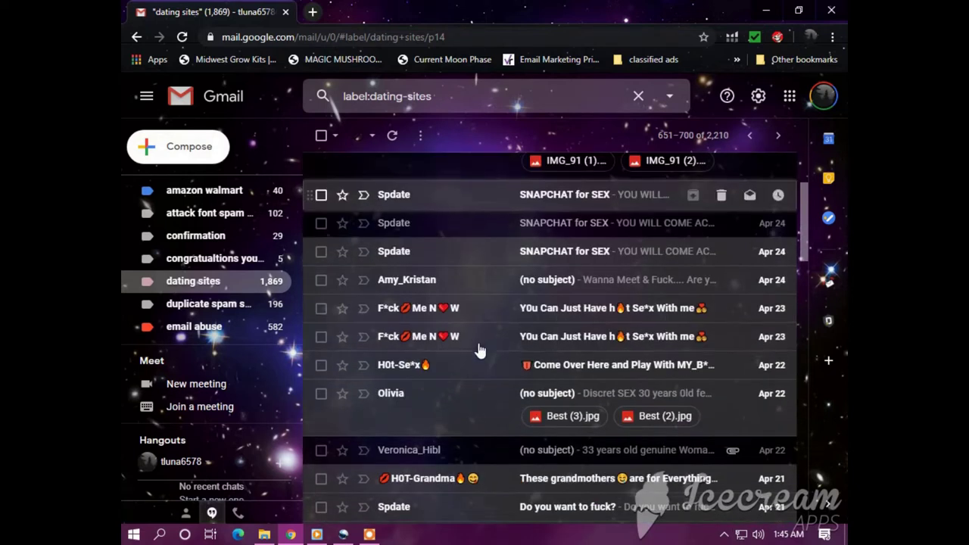
pyautogui.scroll(-1, 479, 350)
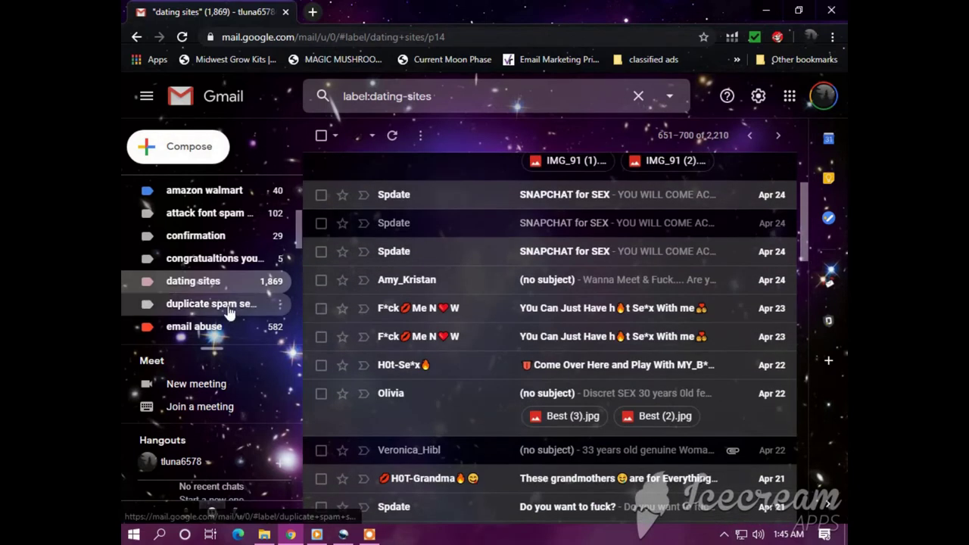
# Open the email abuse label and look through its newest messages from October 14 down to October 6
pyautogui.scroll(-2, 225, 311)
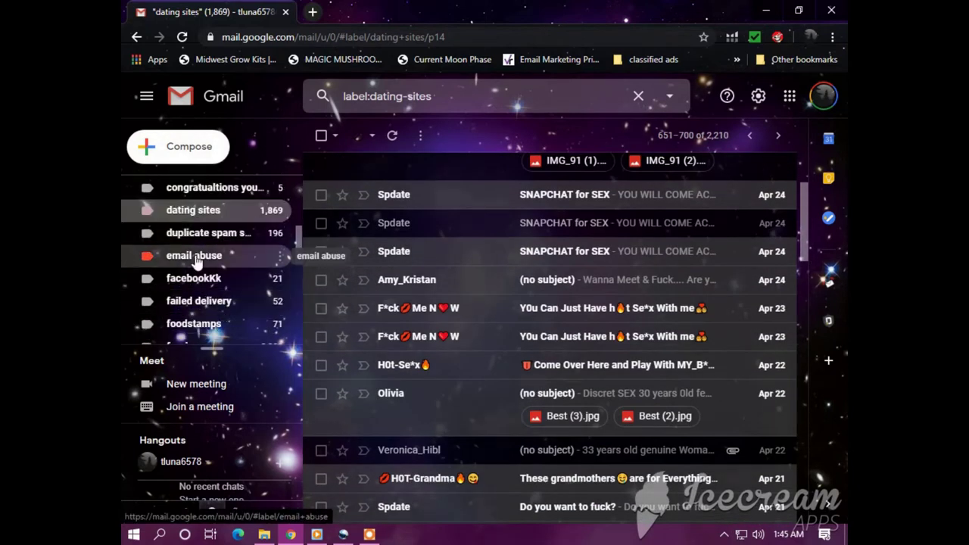
pyautogui.click(194, 256)
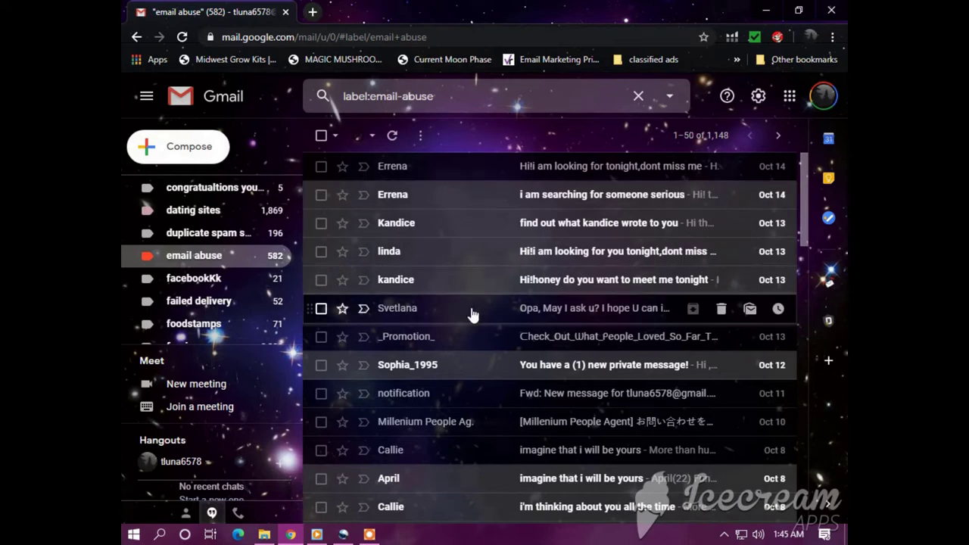
pyautogui.scroll(-1, 472, 313)
pyautogui.scroll(-1, 472, 314)
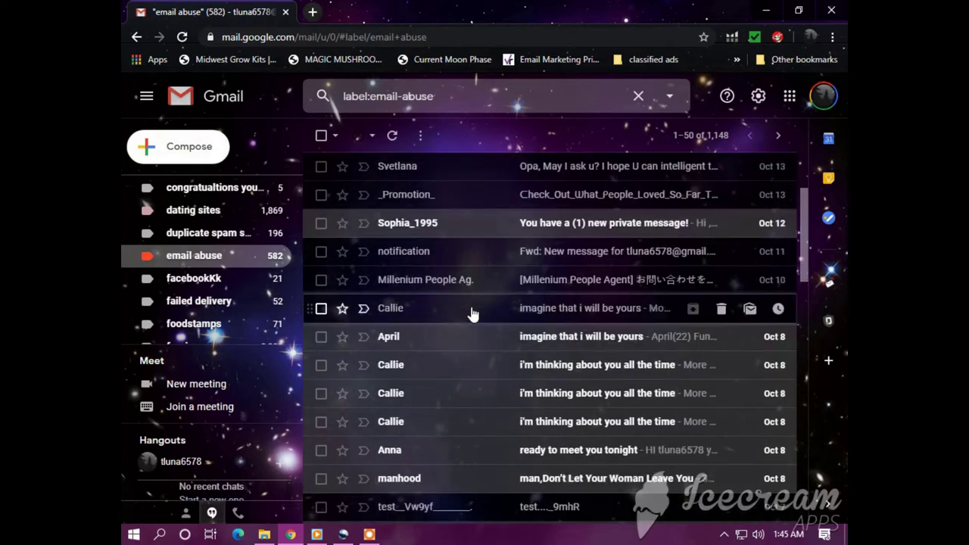
pyautogui.scroll(-1, 472, 313)
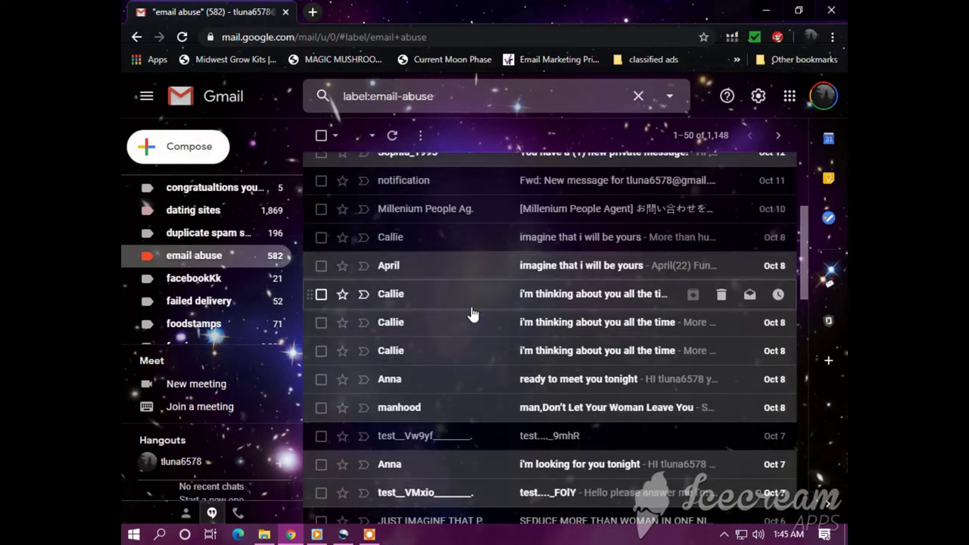
pyautogui.scroll(-1, 472, 313)
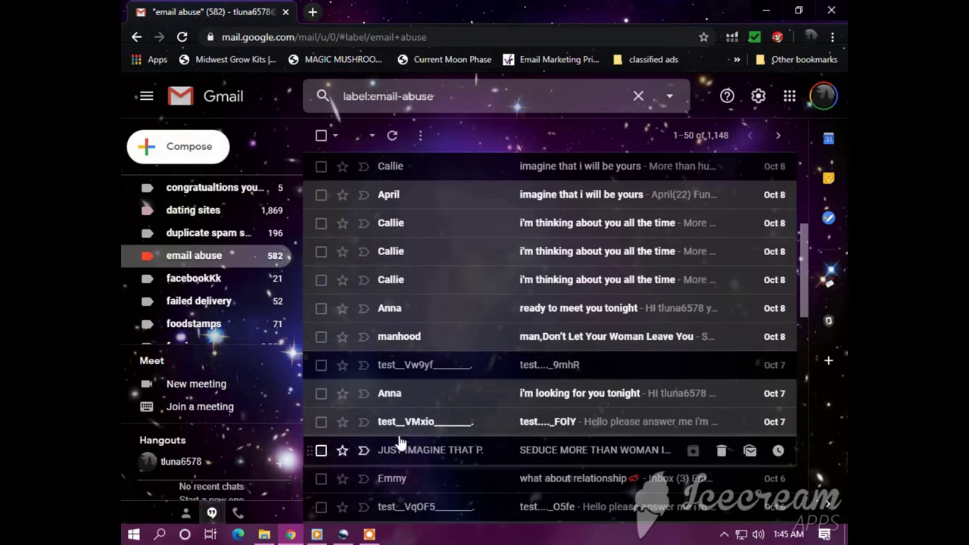
pyautogui.scroll(-1, 459, 433)
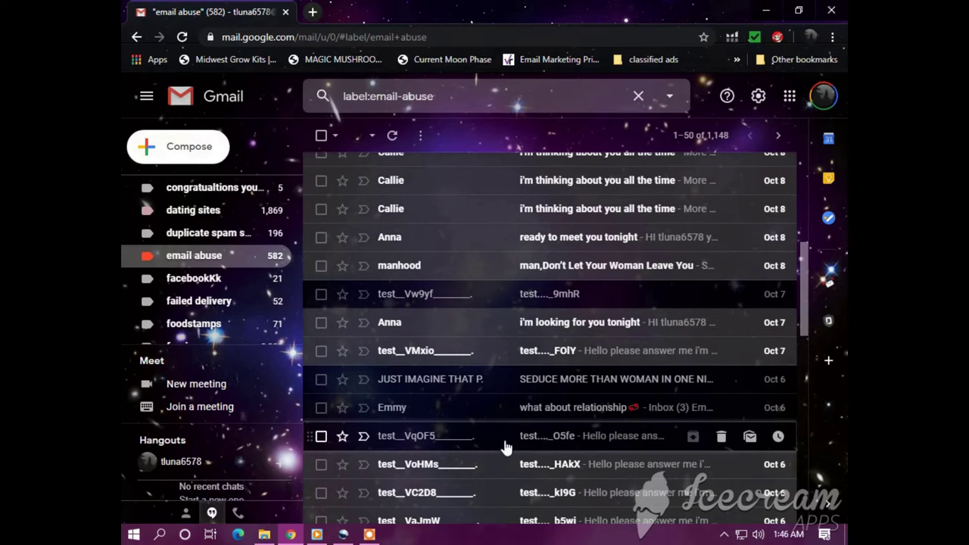
# Open the October 6 message with the subject "test...._kl9G", read it, and return to the email abuse list
pyautogui.scroll(-1, 508, 448)
pyautogui.click(565, 422)
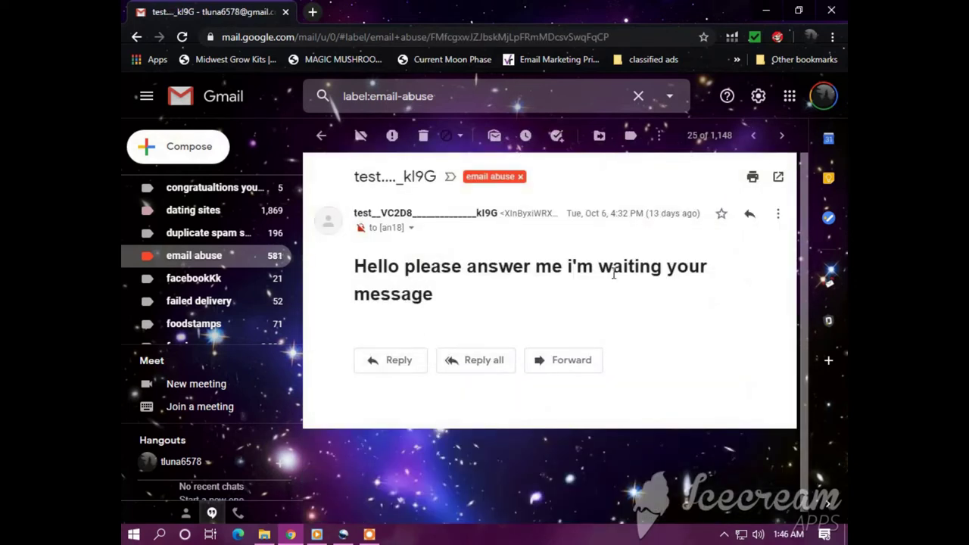
pyautogui.click(135, 37)
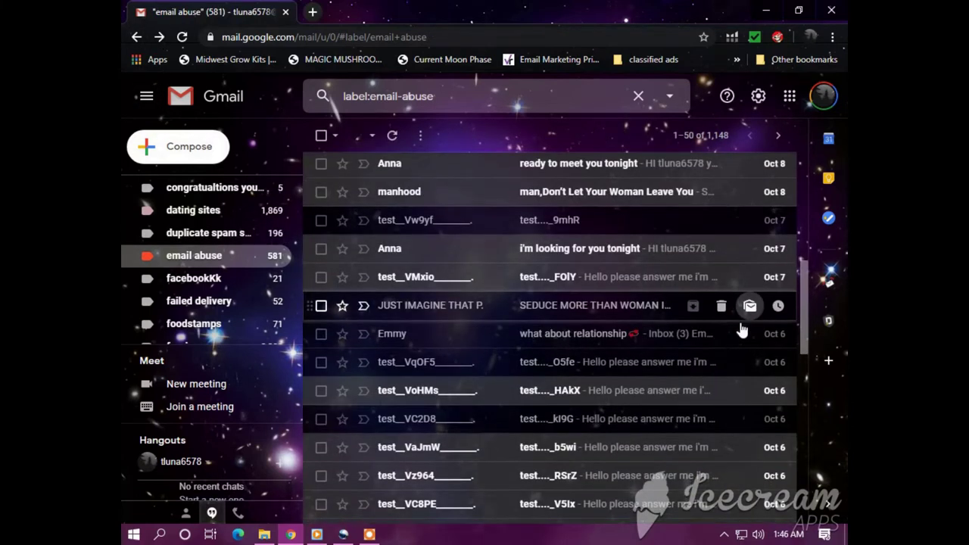
# Look through the remaining messages on the first email abuse page, down to October 2
pyautogui.scroll(-1, 744, 337)
pyautogui.scroll(-1, 749, 349)
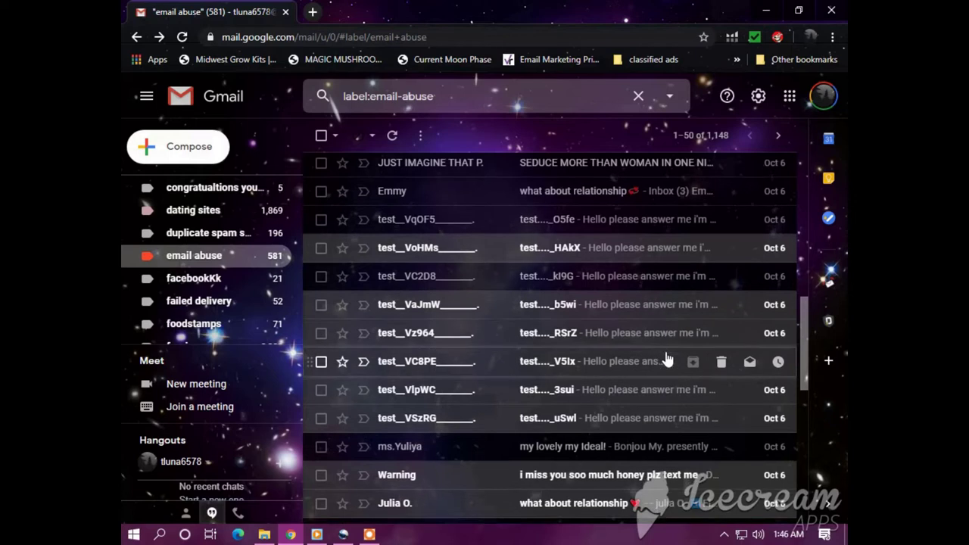
pyautogui.scroll(-1, 666, 356)
pyautogui.scroll(-1, 667, 357)
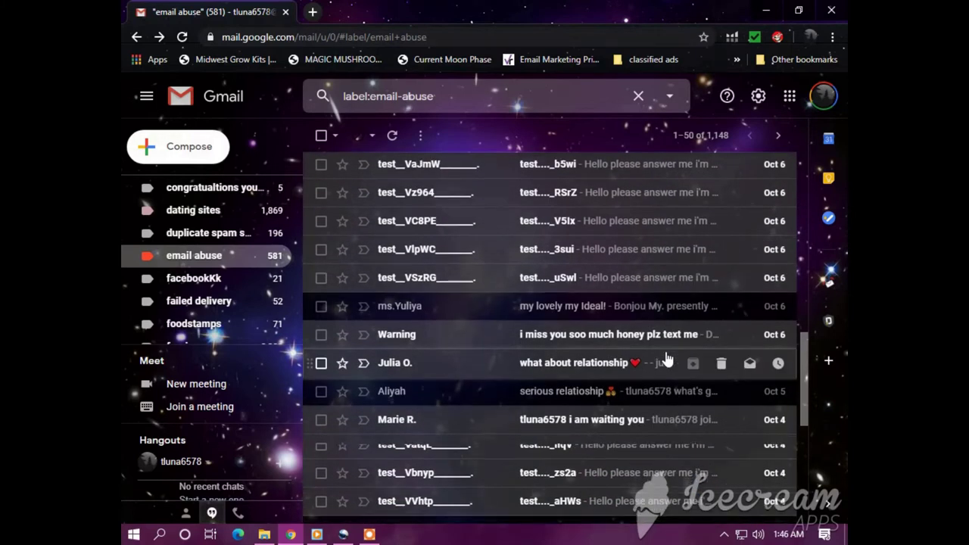
pyautogui.scroll(-1, 648, 370)
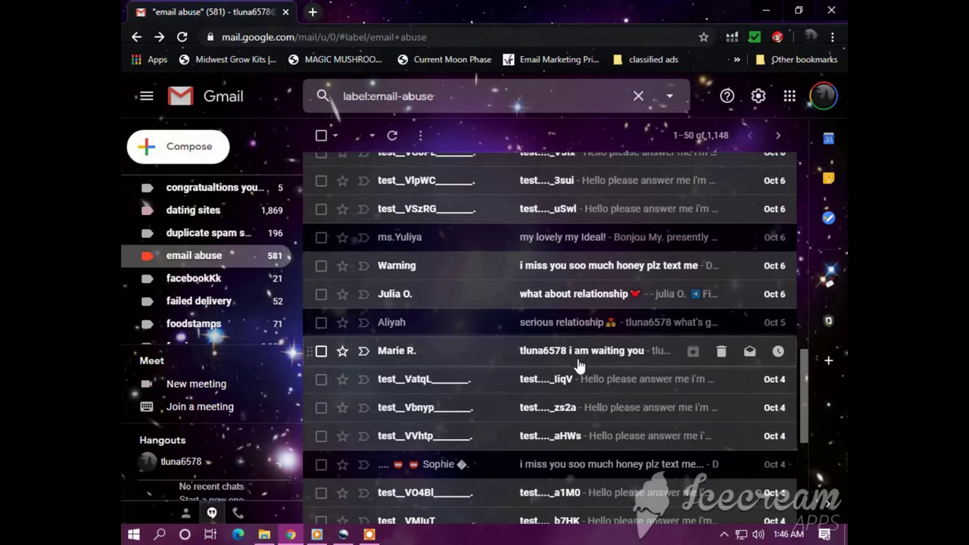
pyautogui.scroll(-1, 577, 365)
pyautogui.scroll(-3, 577, 365)
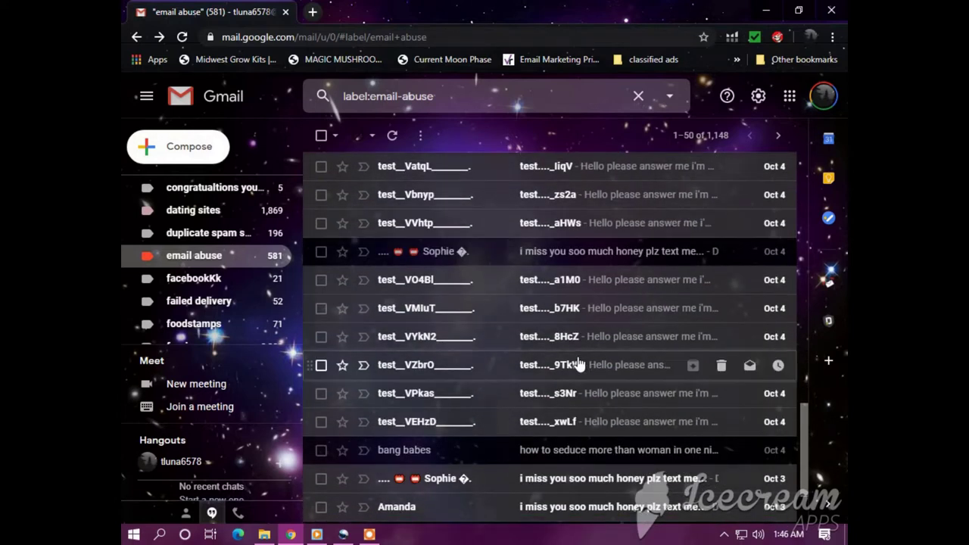
pyautogui.scroll(-1, 577, 365)
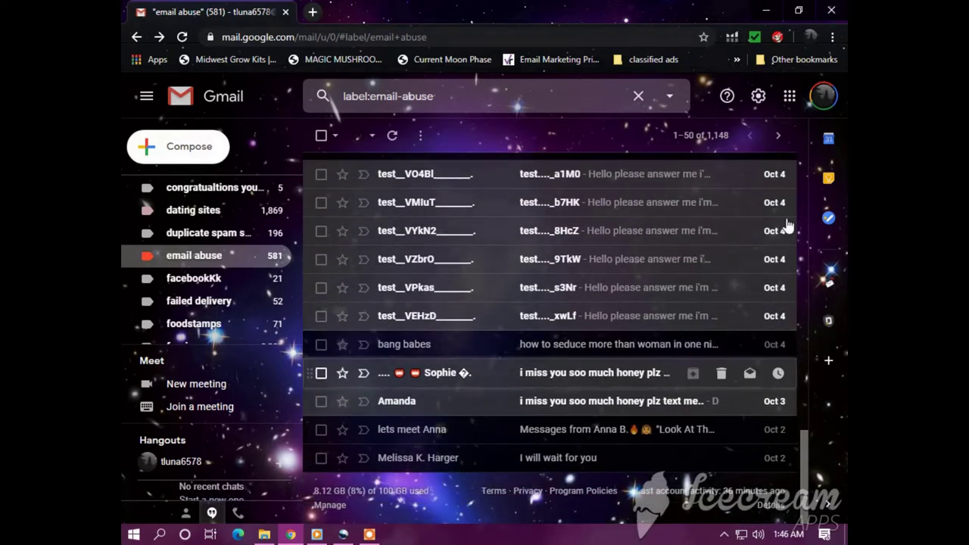
# Go to messages 51–100 under the email abuse label and look through them from September 29 to September 18
pyautogui.click(780, 138)
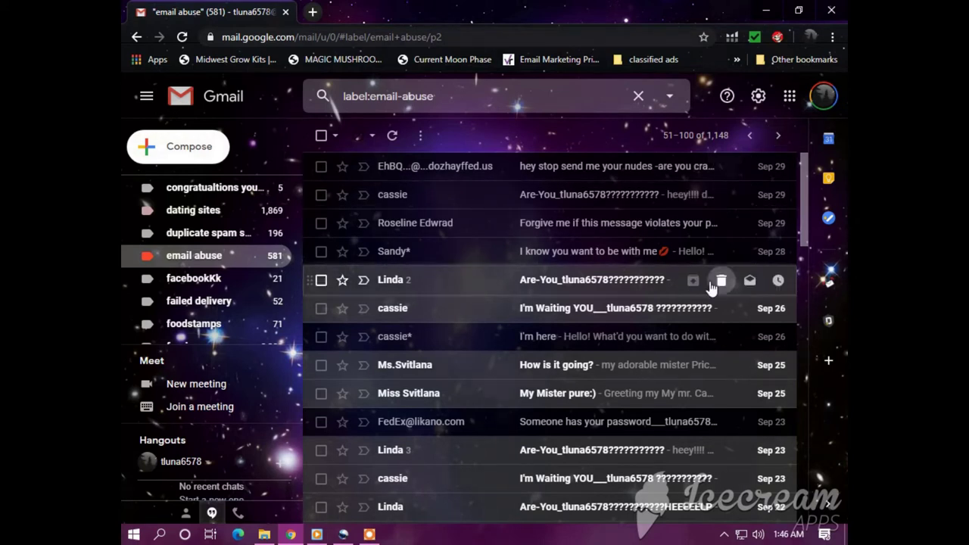
pyautogui.scroll(-1, 748, 335)
pyautogui.scroll(-1, 742, 336)
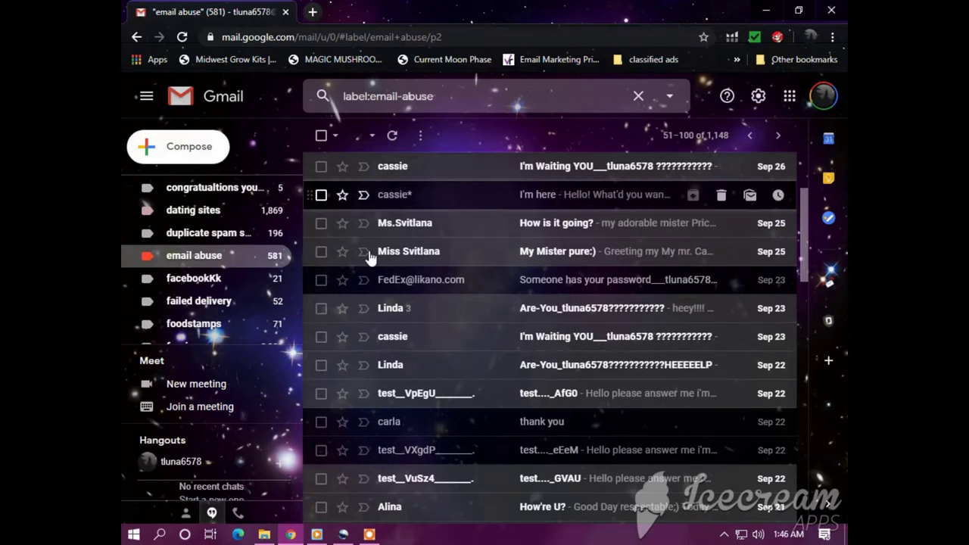
pyautogui.scroll(-1, 692, 368)
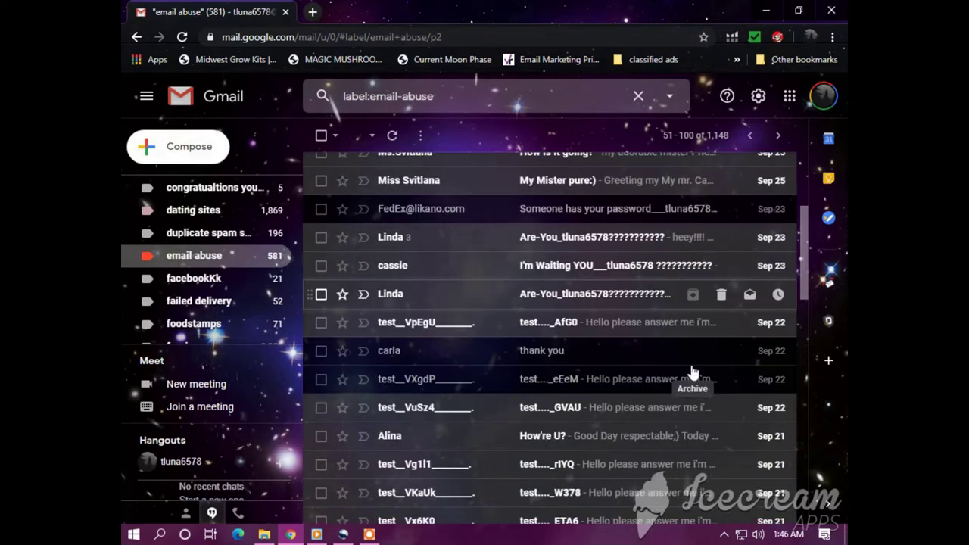
pyautogui.scroll(-4, 691, 365)
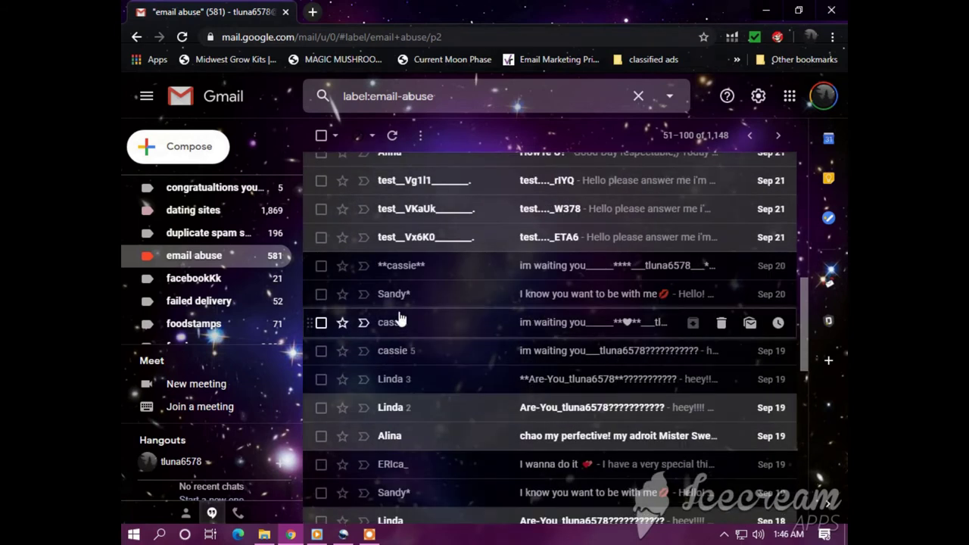
pyautogui.scroll(-1, 626, 311)
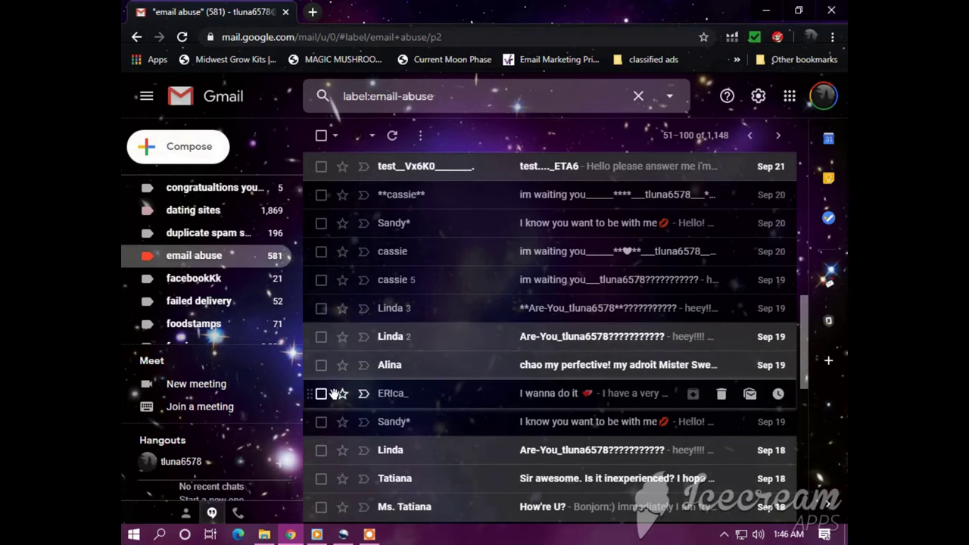
# Open the September 18 message with the subject "i hope you.." under the email abuse label and read it
pyautogui.scroll(-1, 465, 418)
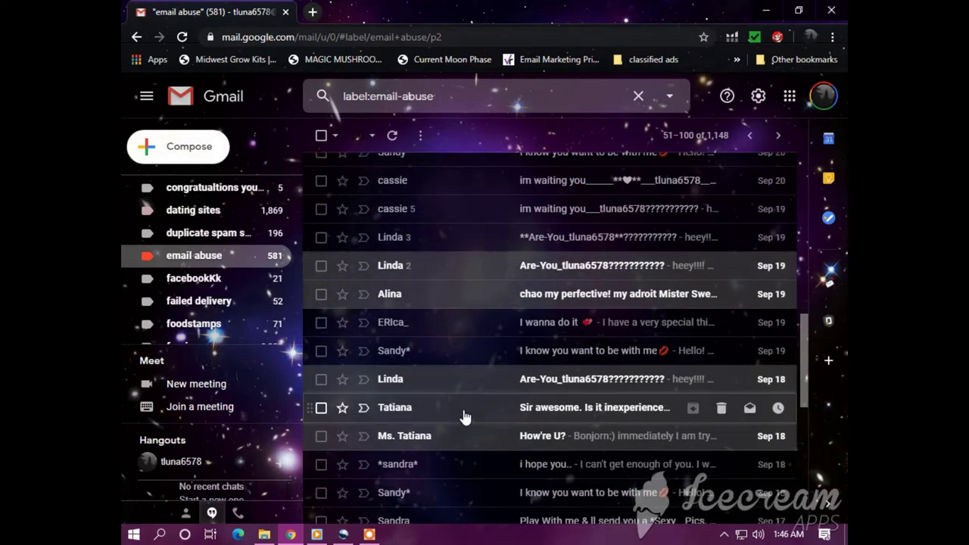
pyautogui.scroll(-1, 465, 418)
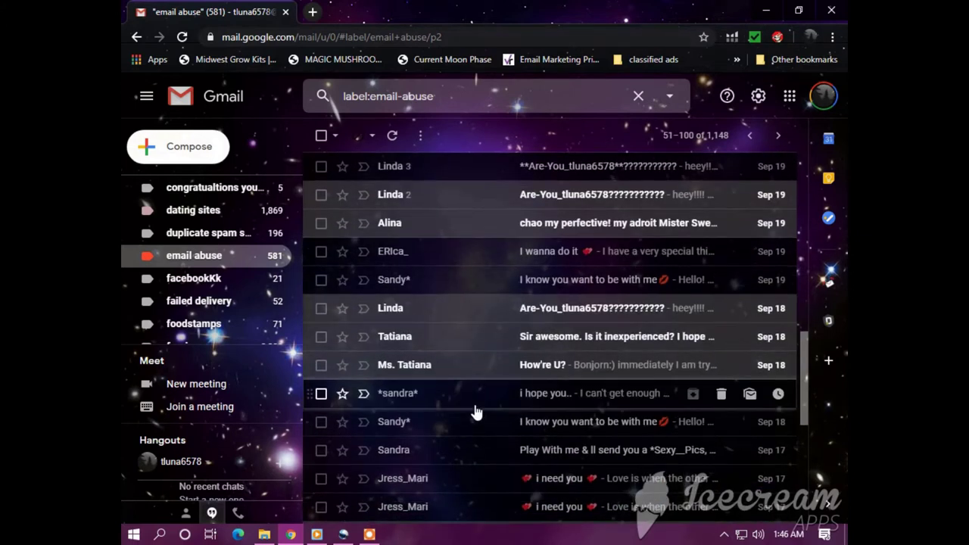
pyautogui.click(533, 400)
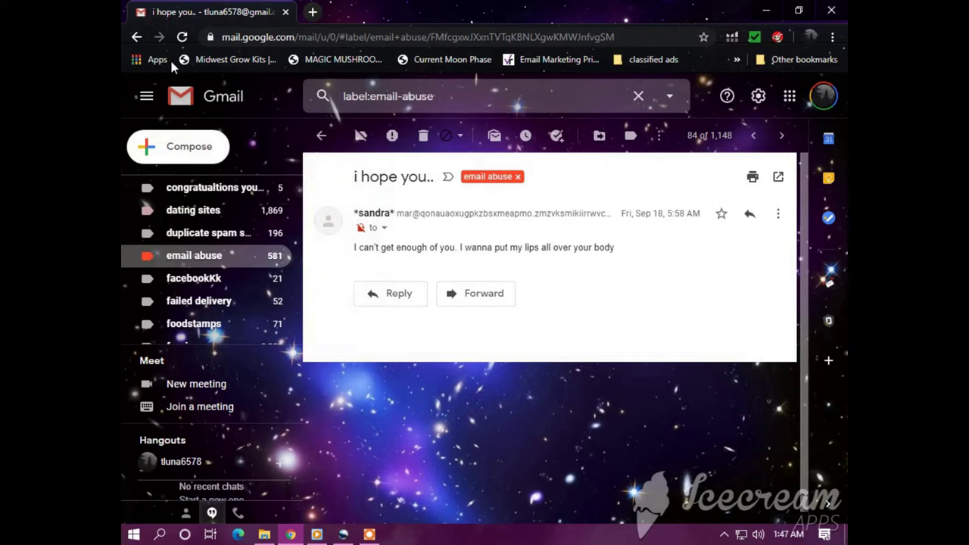
# Open the September 19 message "I know you want to be with me" under the email abuse label, read it, and return to the list
pyautogui.click(136, 38)
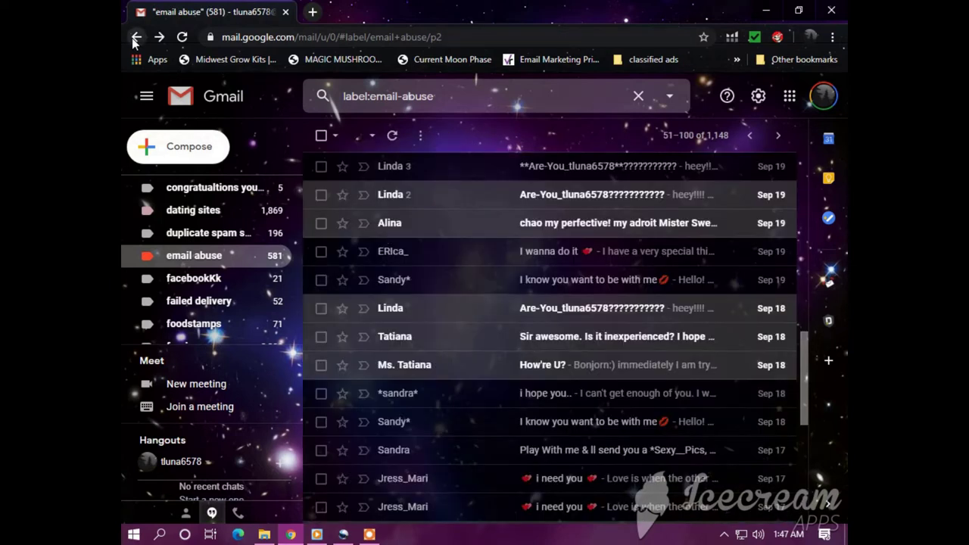
pyautogui.click(573, 282)
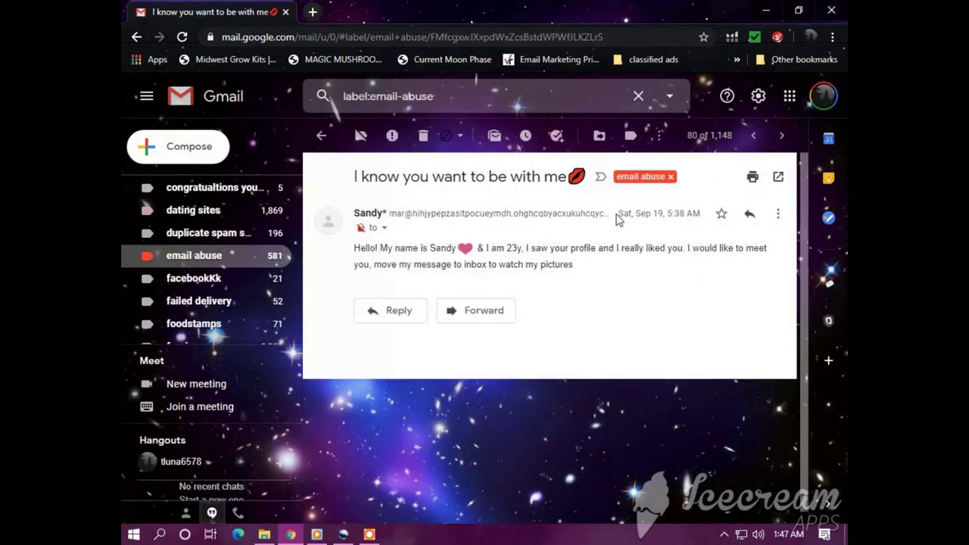
pyautogui.click(138, 36)
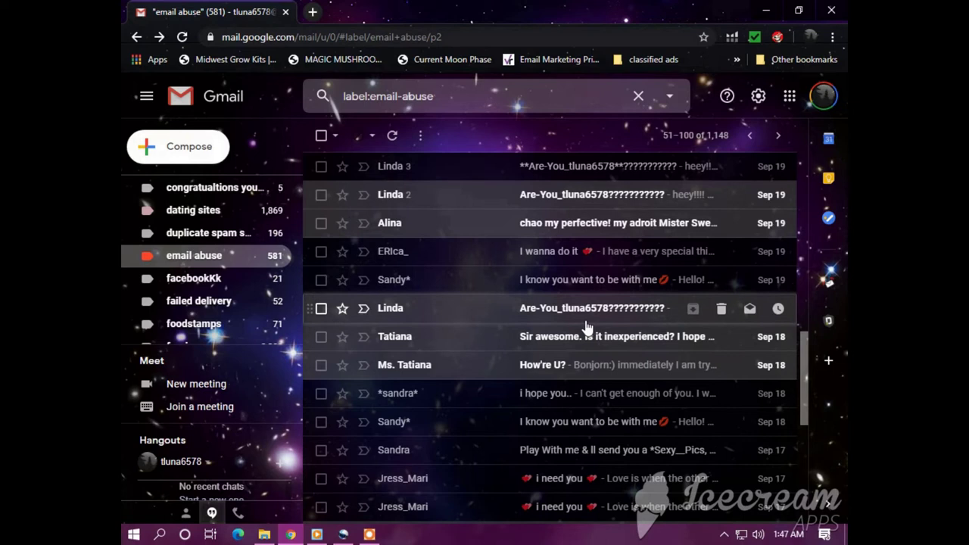
# Read the first September 17 message with the subject "i need you", then return to the email abuse list and look further down
pyautogui.scroll(-1, 589, 325)
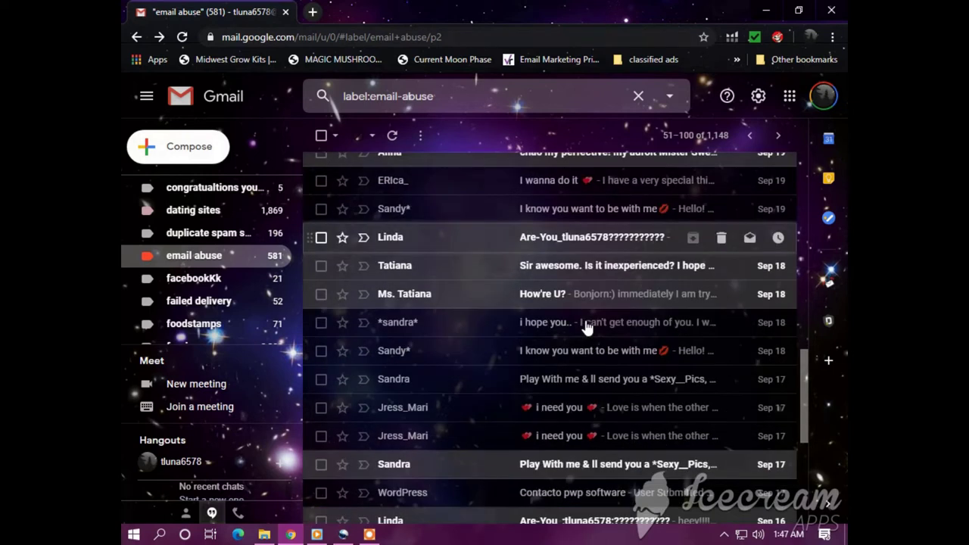
pyautogui.click(558, 415)
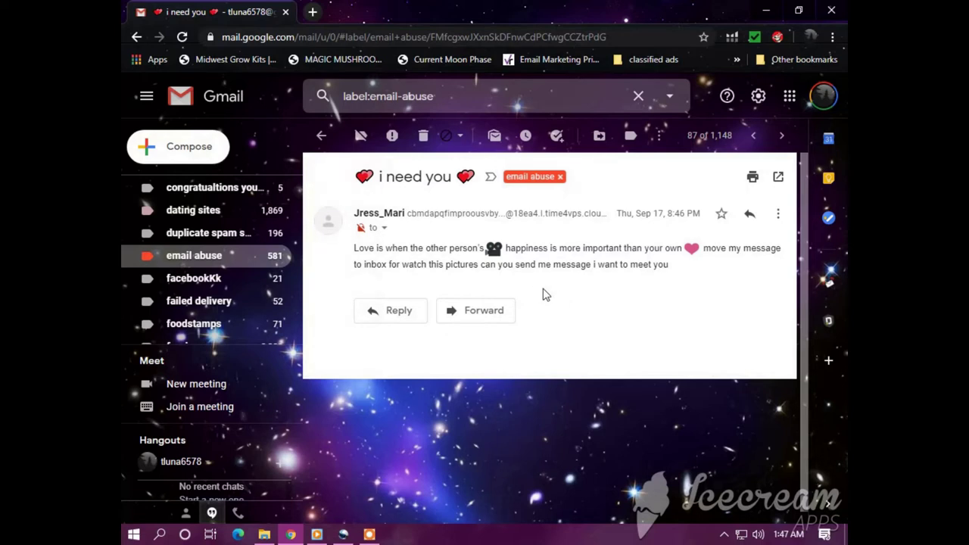
pyautogui.click(138, 37)
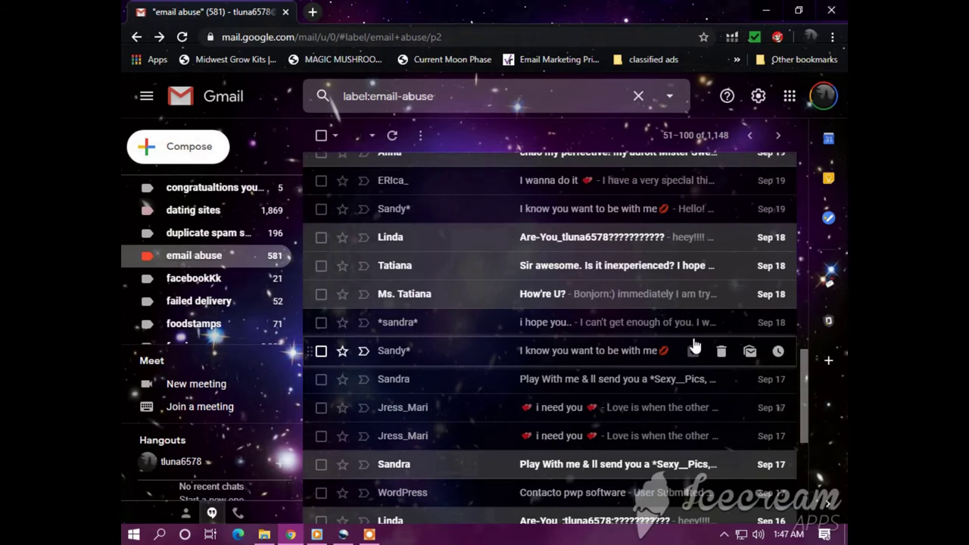
pyautogui.scroll(-1, 640, 349)
pyautogui.scroll(-1, 636, 350)
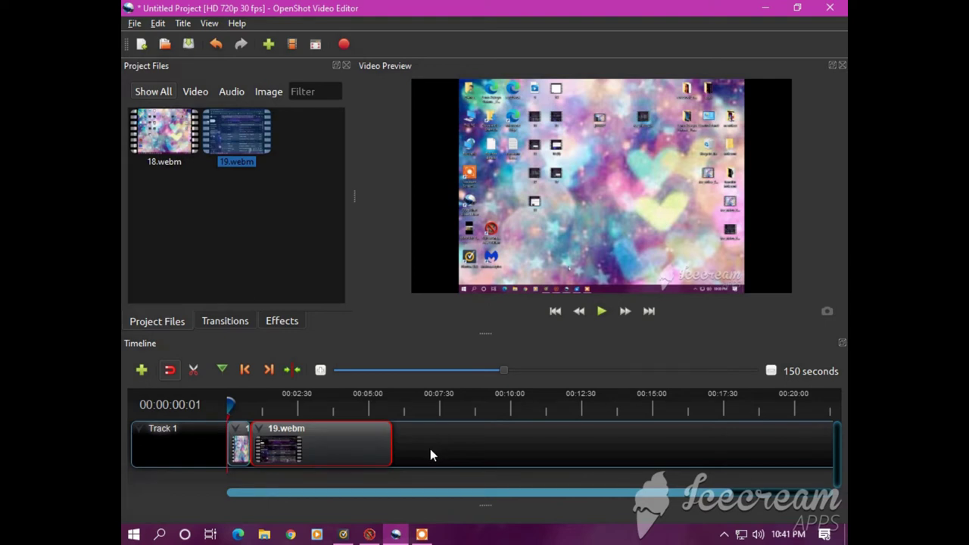
pyautogui.moveTo(423, 536)
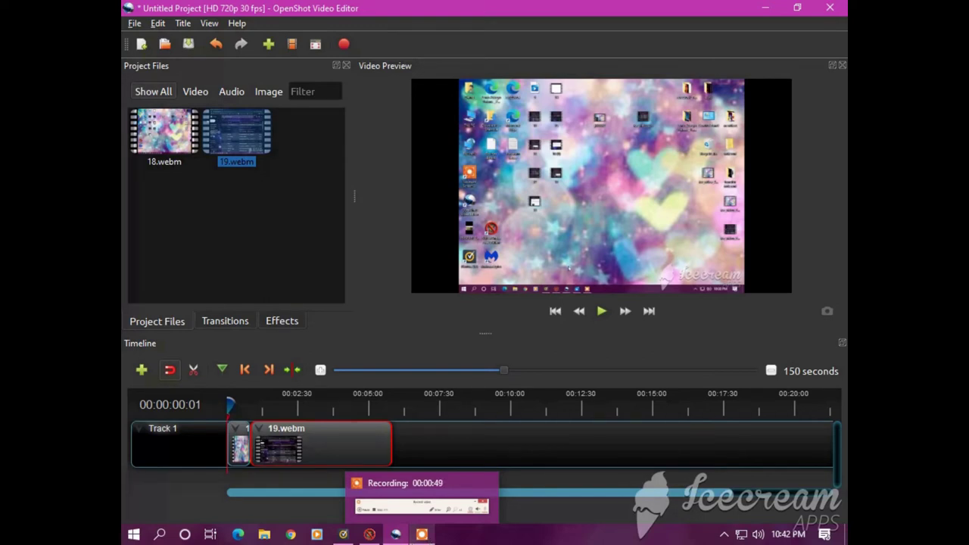
pyautogui.click(422, 534)
pyautogui.click(399, 509)
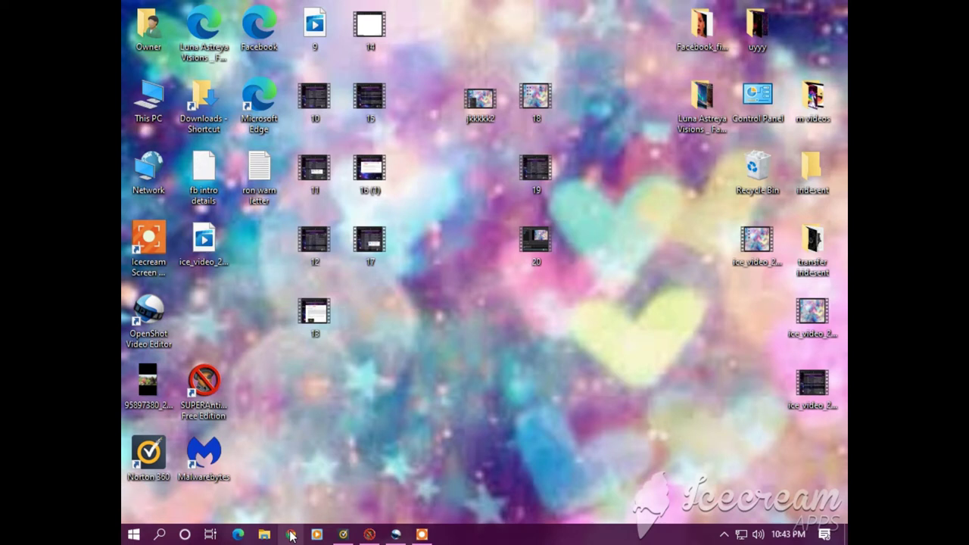
# Switch to Chrome and open Gmail from the new tab page's shortcuts
pyautogui.click(291, 535)
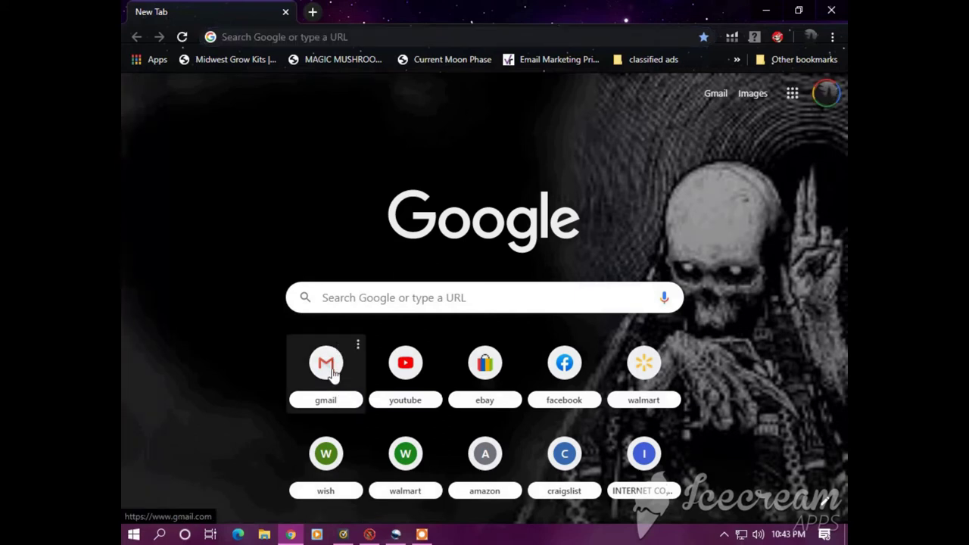
pyautogui.click(333, 373)
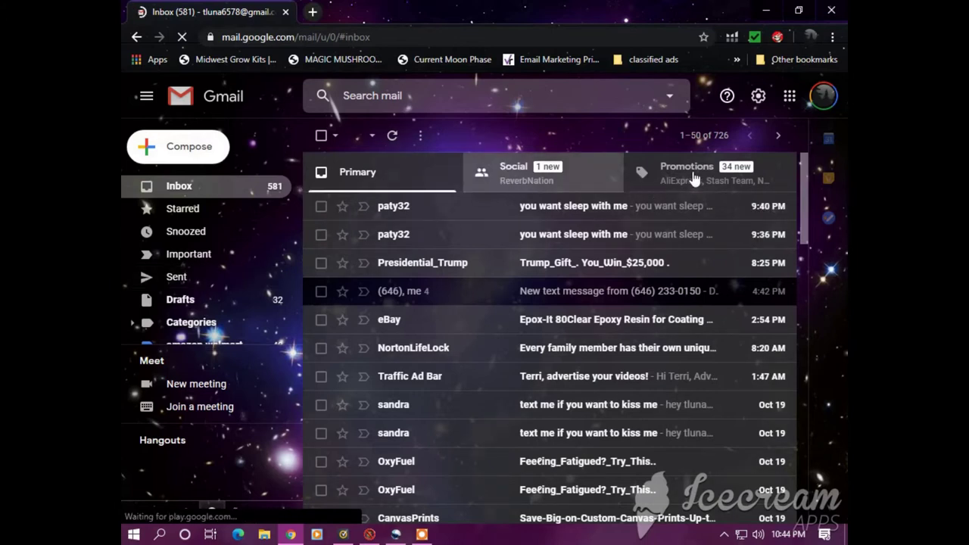
pyautogui.scroll(-2, 257, 242)
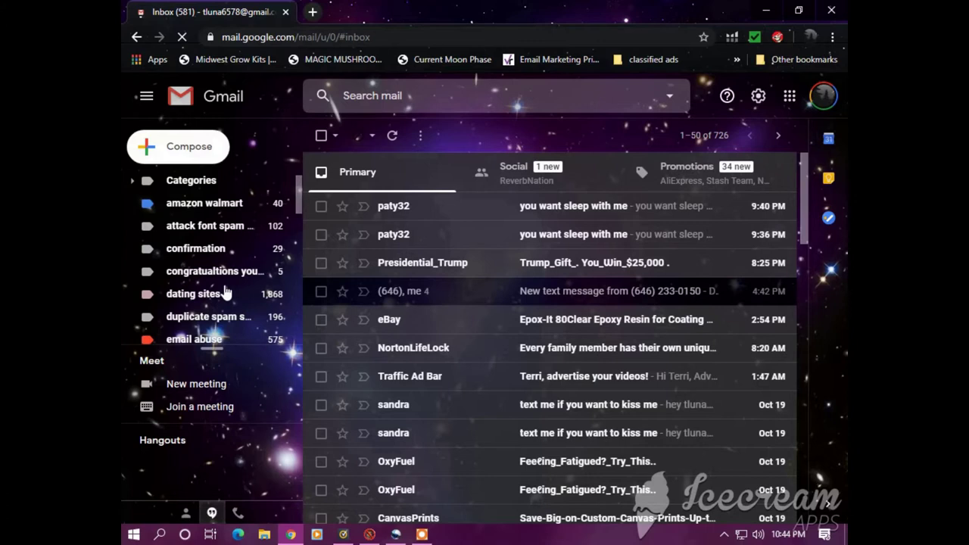
pyautogui.scroll(-2, 225, 292)
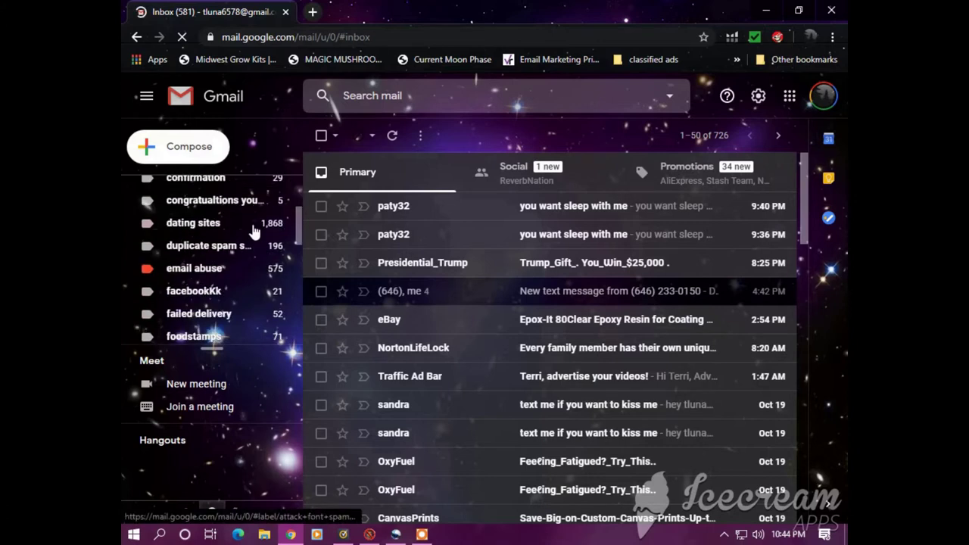
pyautogui.click(213, 275)
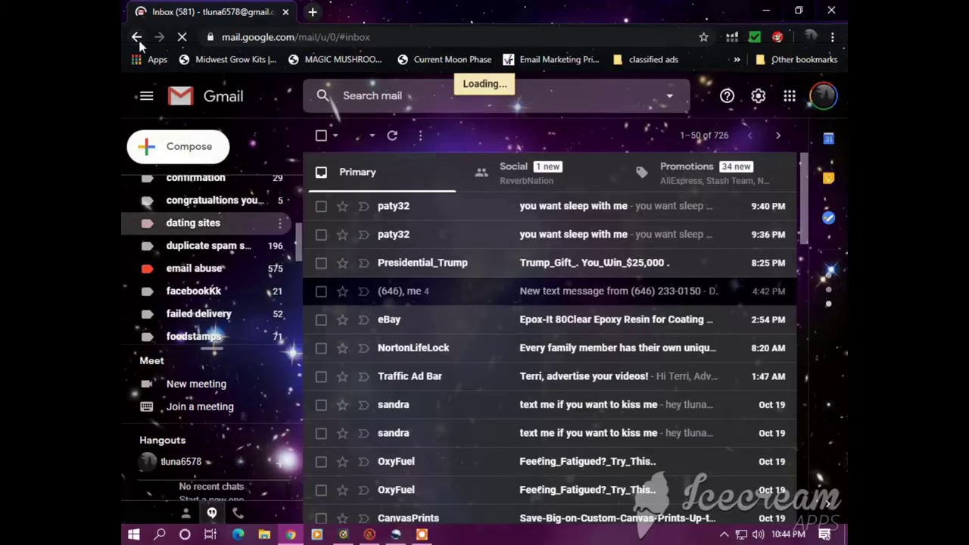
pyautogui.click(135, 38)
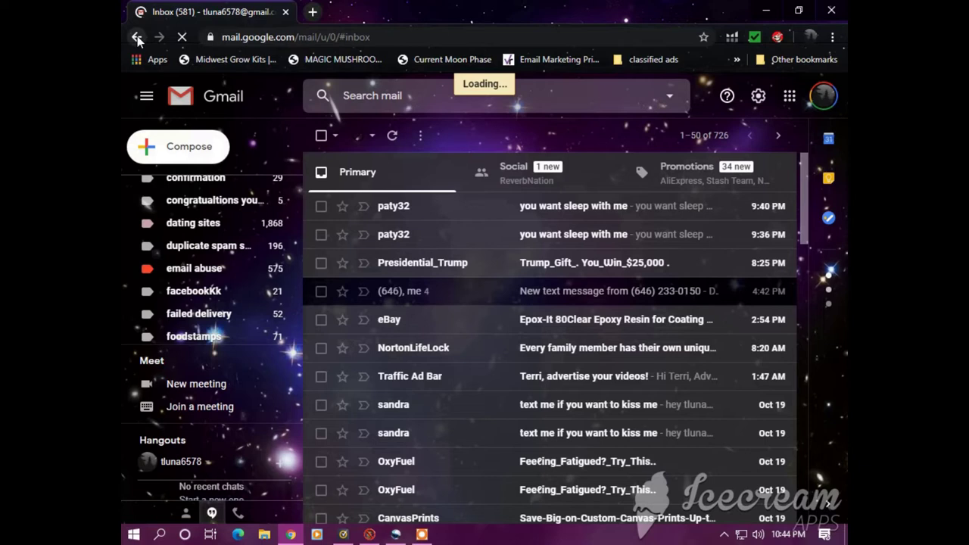
pyautogui.click(137, 36)
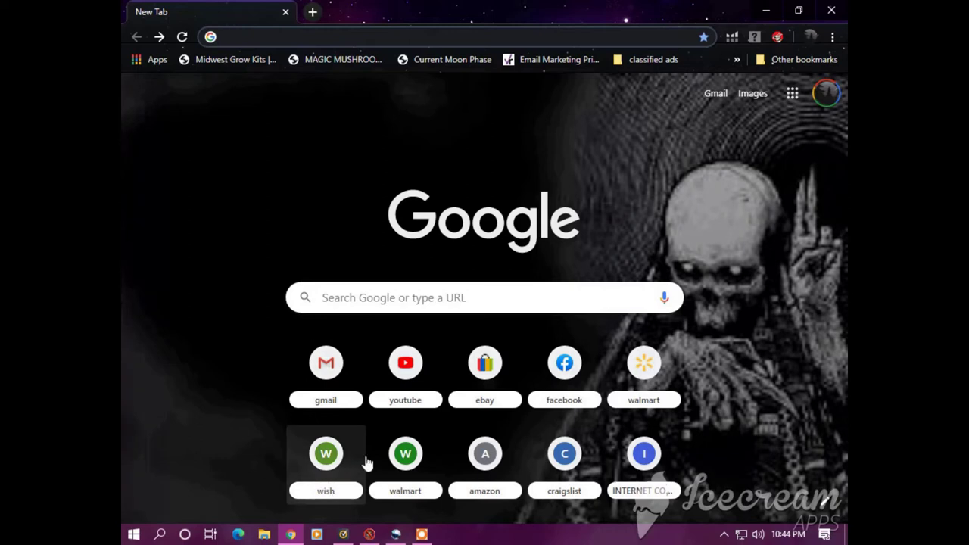
# Reopen Gmail from the new tab page and open the Spam folder from the expanded label list
pyautogui.click(326, 364)
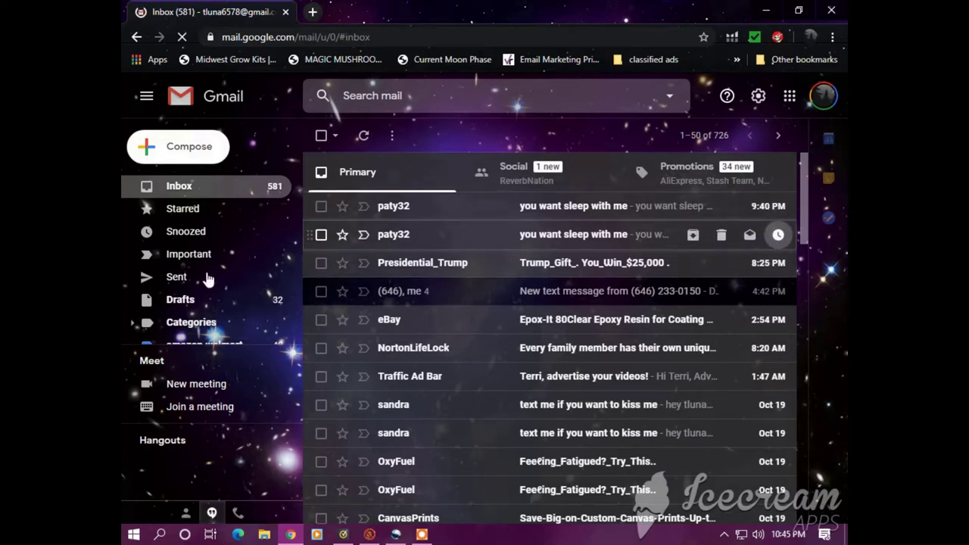
pyautogui.scroll(-5, 200, 282)
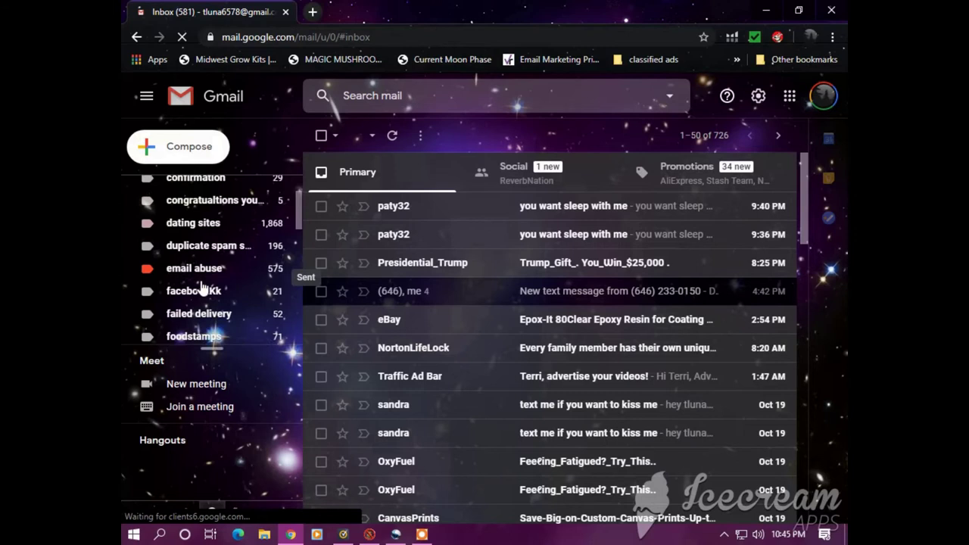
pyautogui.scroll(-5, 200, 283)
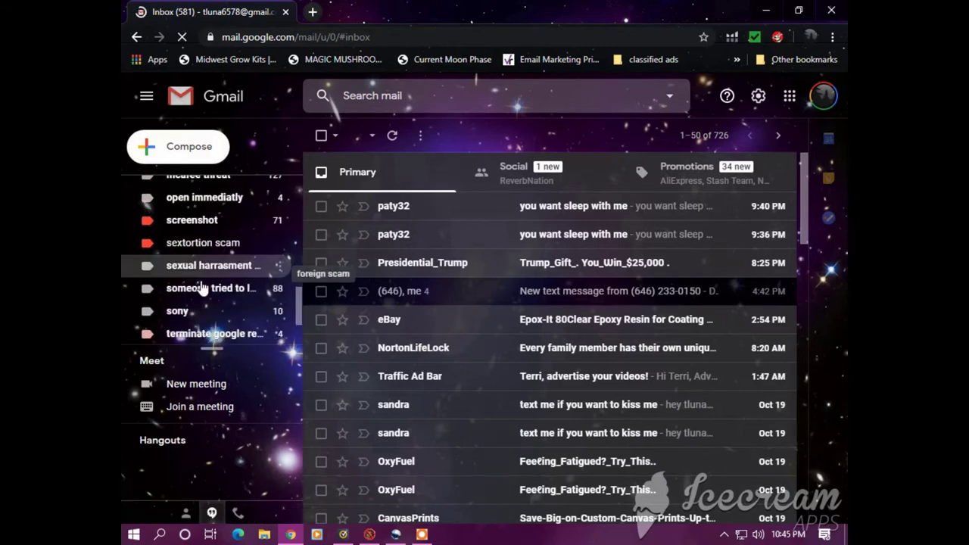
pyautogui.scroll(-1, 203, 284)
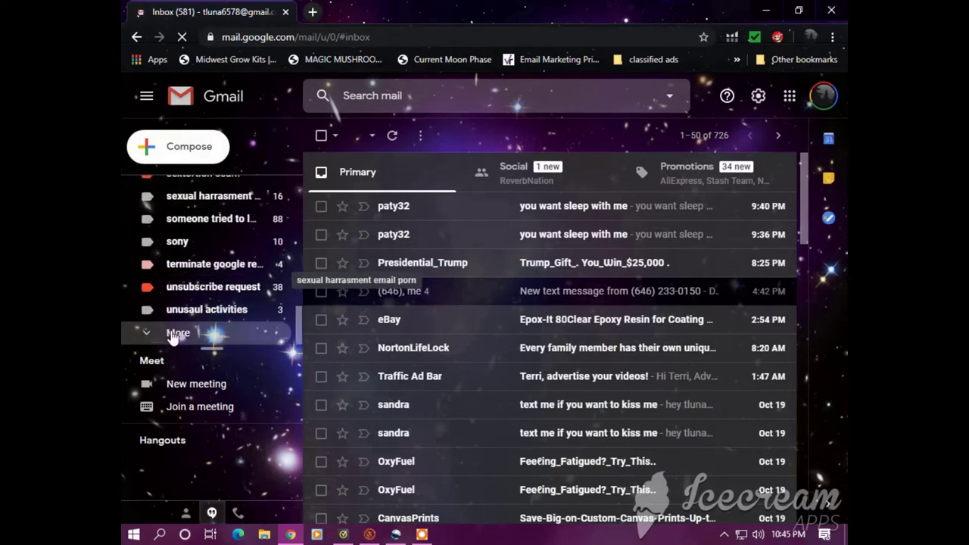
pyautogui.scroll(-4, 211, 334)
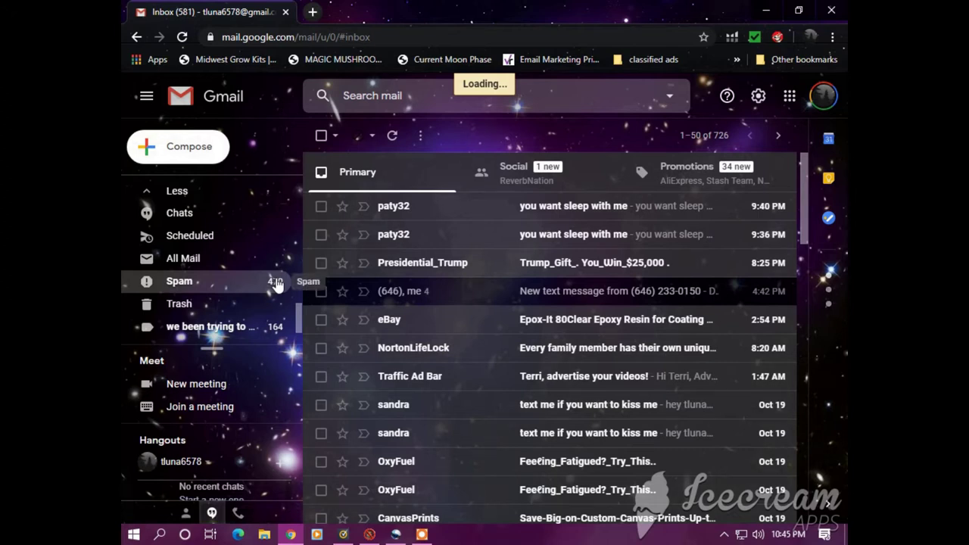
pyautogui.click(276, 283)
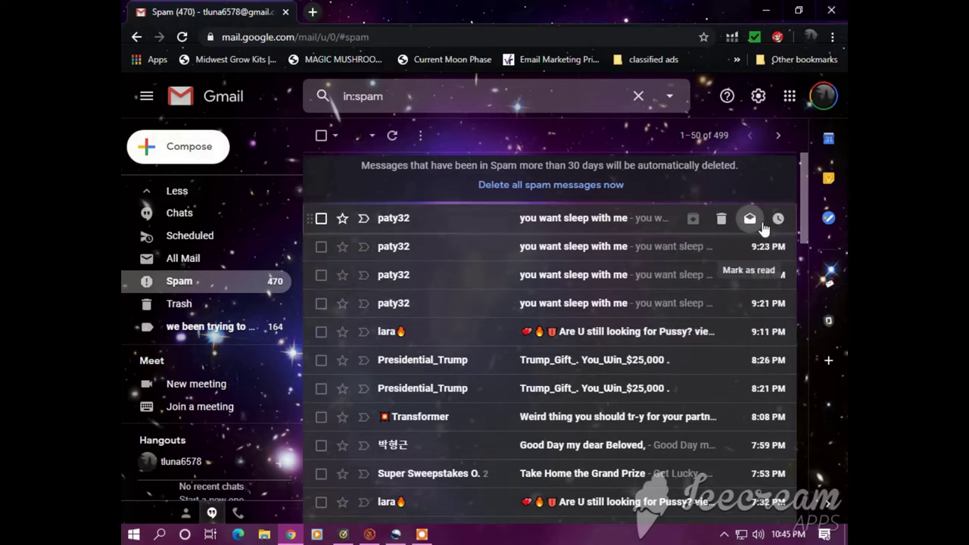
# Look through the newest spam messages down to the 6:45 PM one posing as Facebook and check its sender details
pyautogui.scroll(-1, 704, 293)
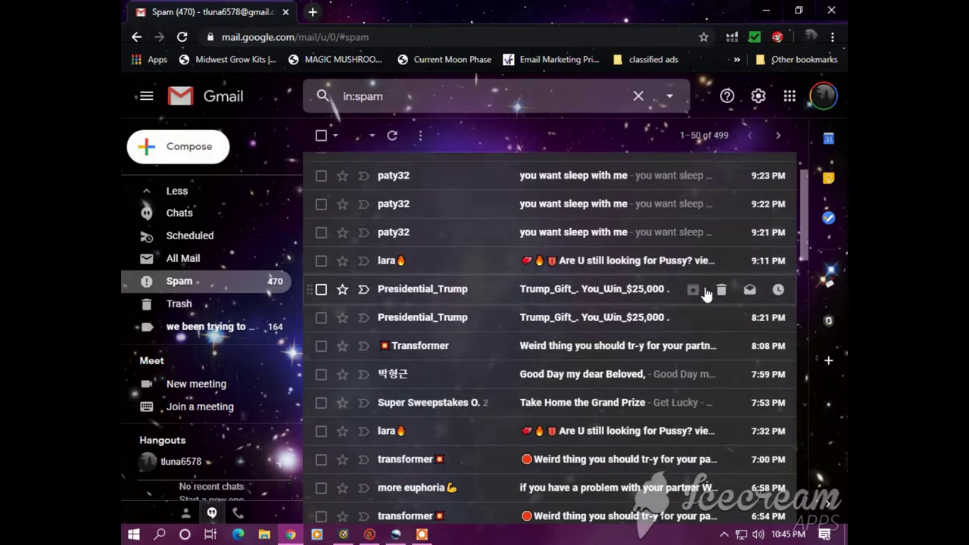
pyautogui.scroll(-1, 705, 294)
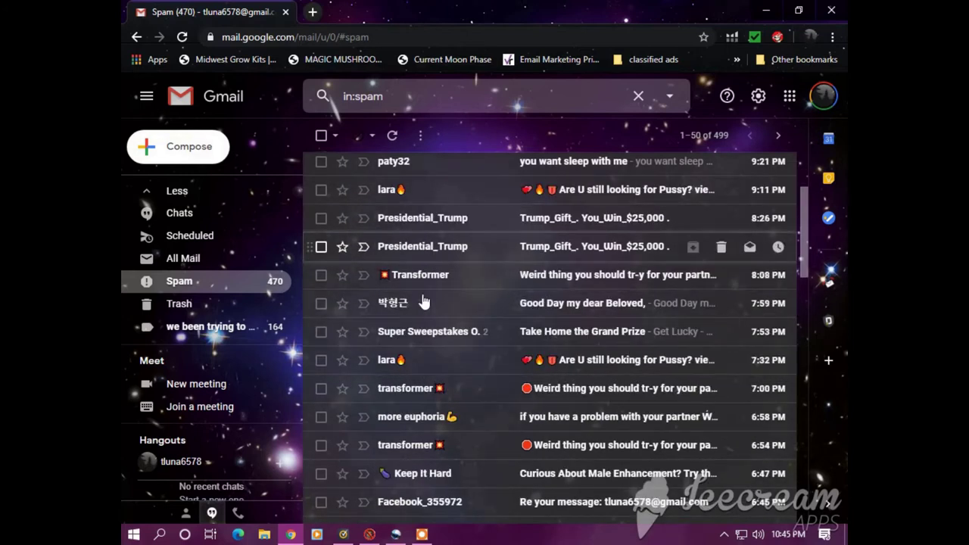
pyautogui.scroll(-1, 438, 333)
pyautogui.scroll(-1, 437, 334)
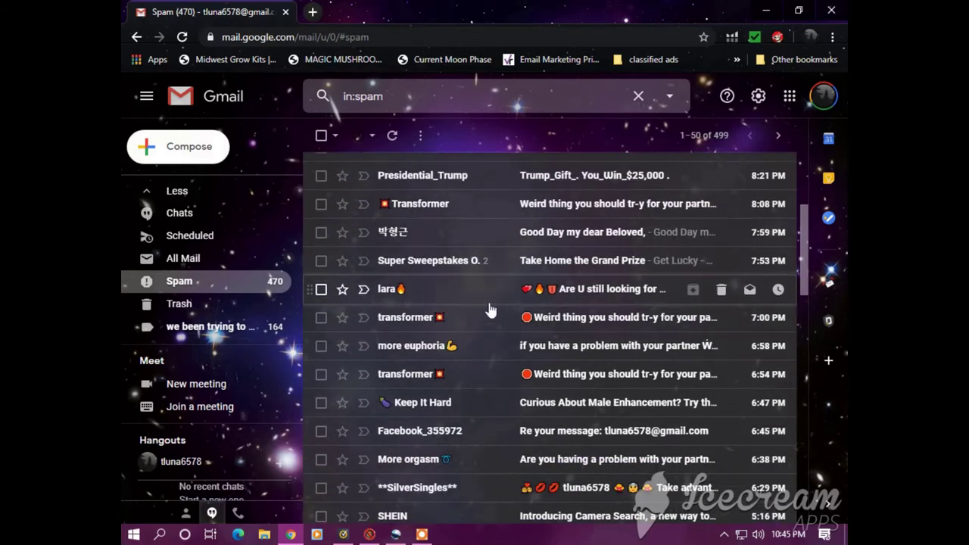
pyautogui.scroll(-1, 482, 234)
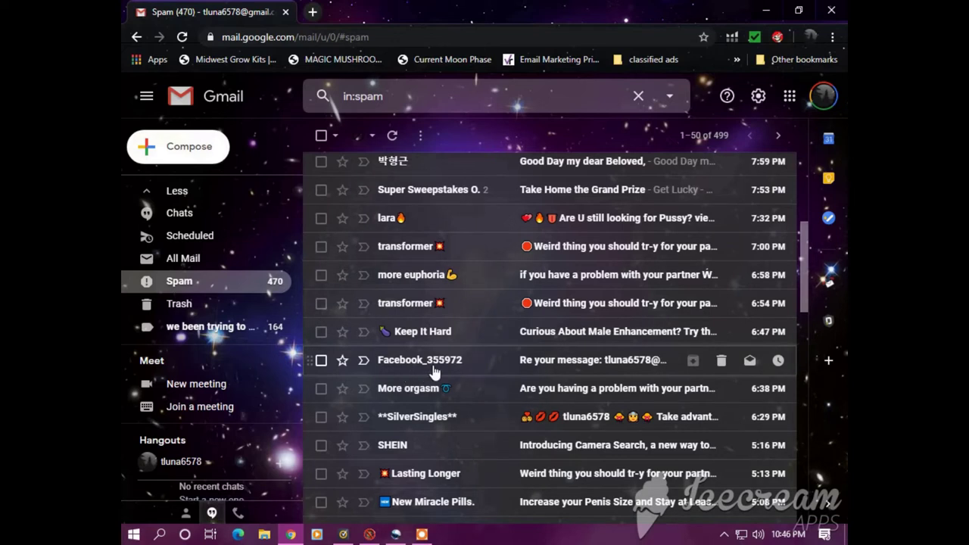
pyautogui.moveTo(435, 371)
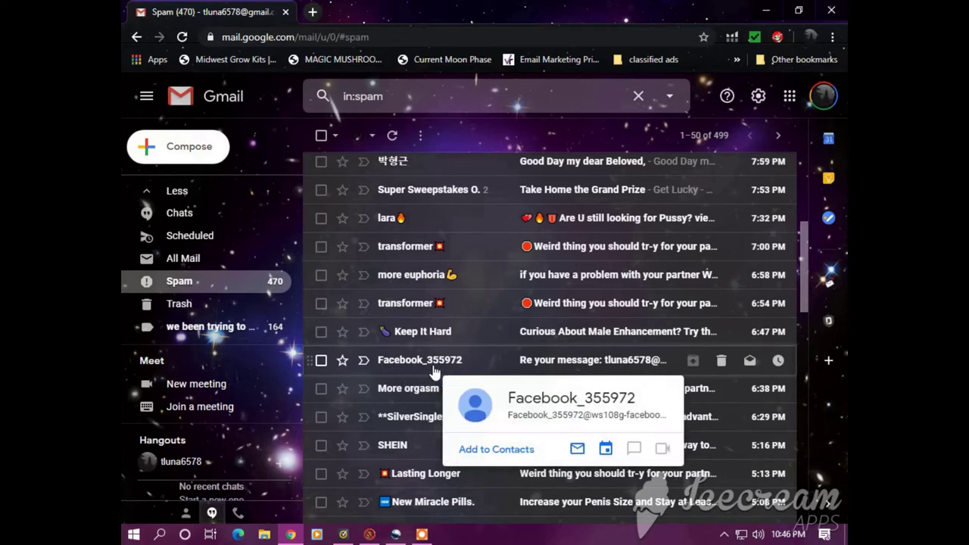
# Look through the senders and subjects of the older messages on the first Spam page, down to the early-morning ones
pyautogui.scroll(-1, 436, 373)
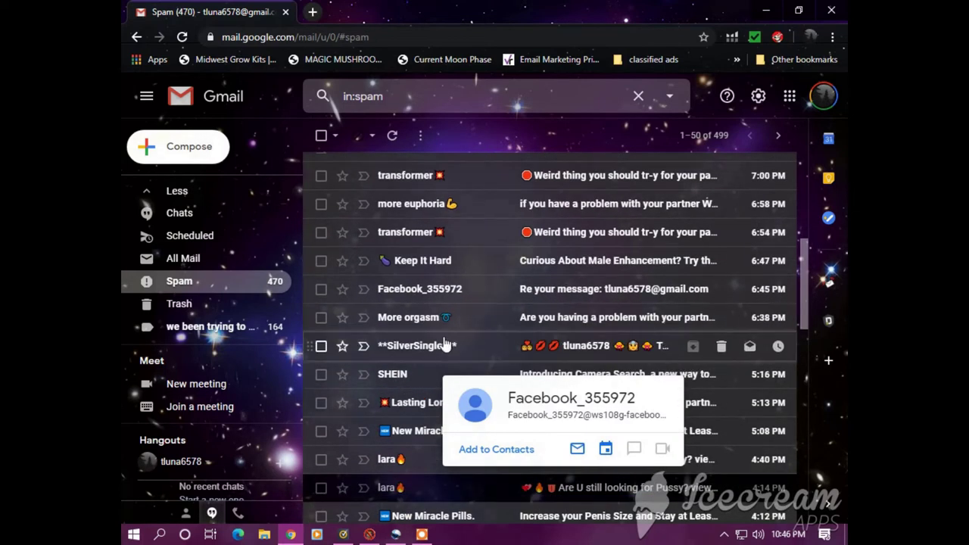
pyautogui.scroll(-2, 446, 340)
pyautogui.scroll(-3, 454, 330)
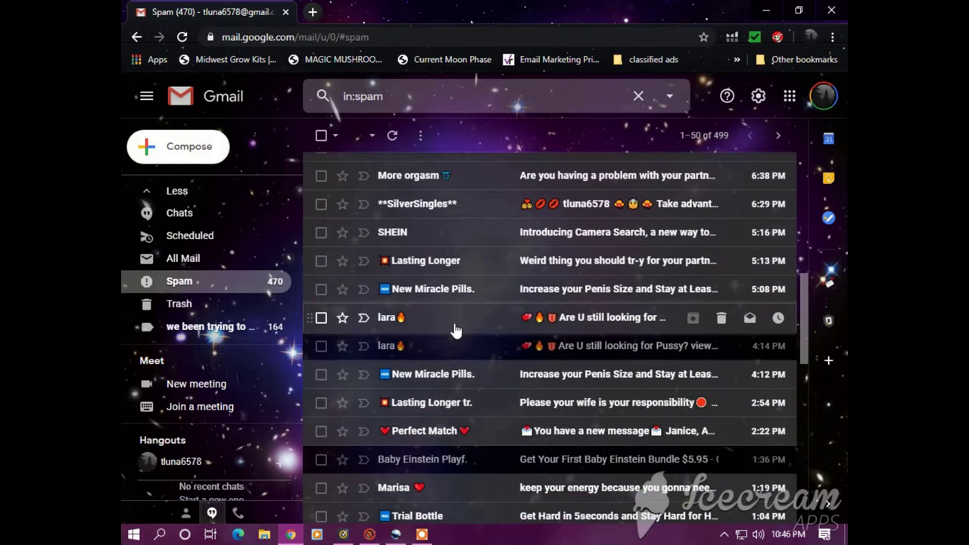
pyautogui.scroll(-1, 455, 331)
pyautogui.scroll(-1, 456, 328)
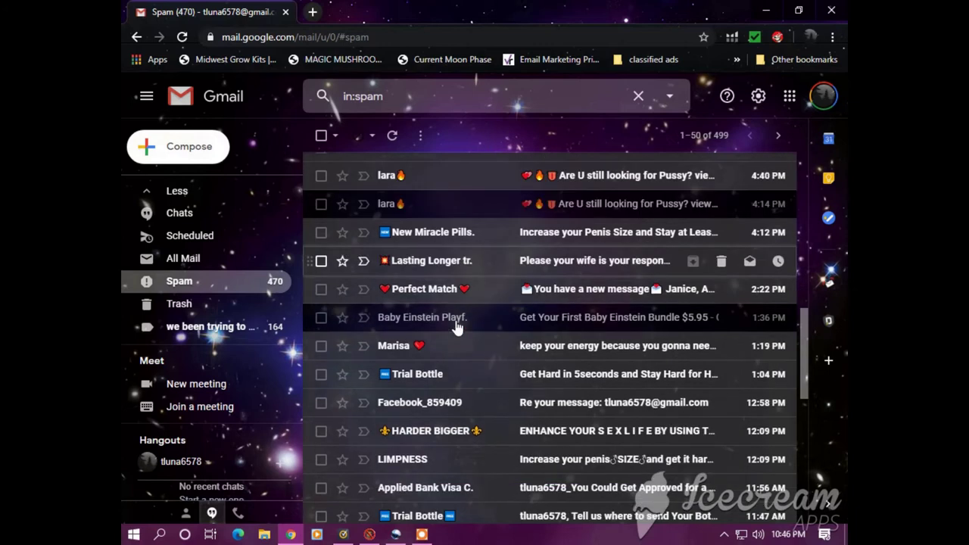
pyautogui.scroll(-1, 458, 324)
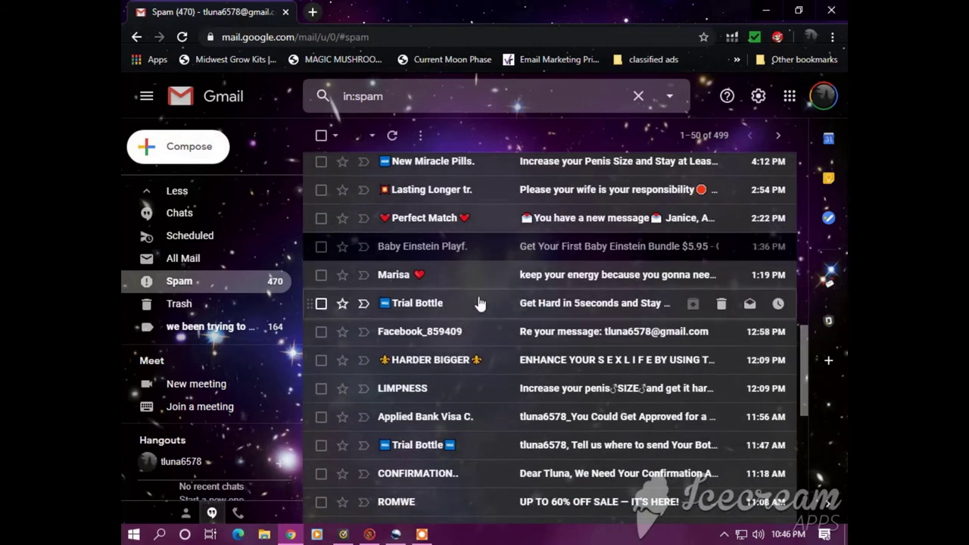
pyautogui.scroll(-1, 479, 303)
pyautogui.scroll(-1, 479, 303)
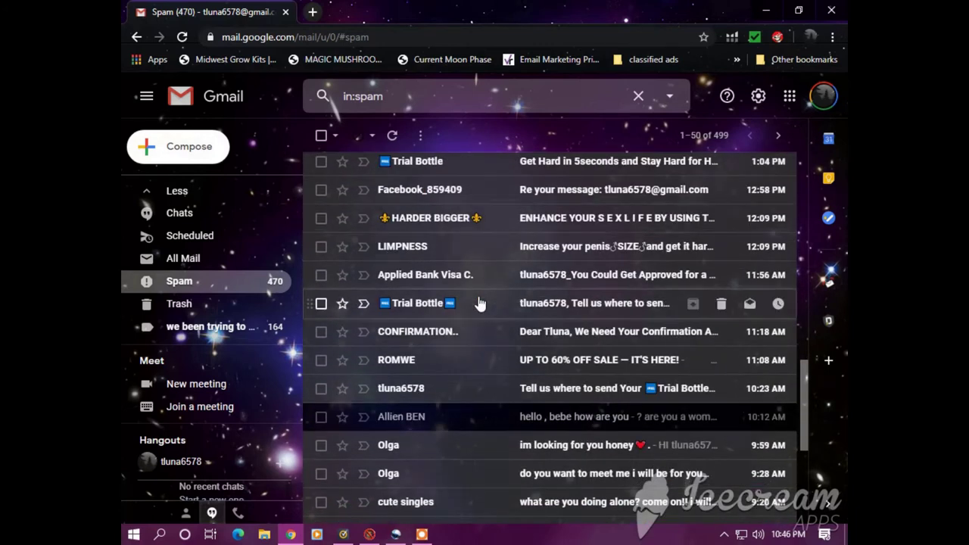
pyautogui.scroll(-1, 477, 295)
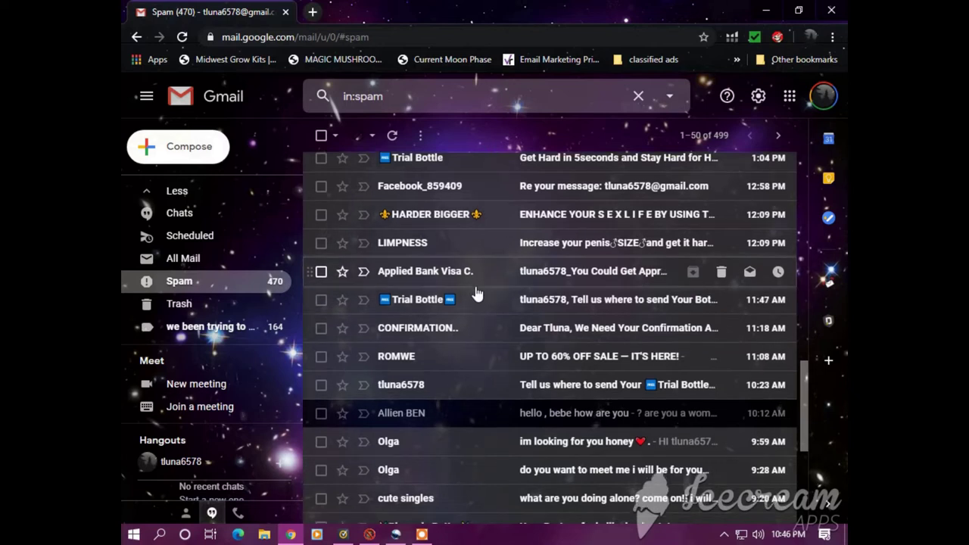
pyautogui.scroll(-1, 477, 293)
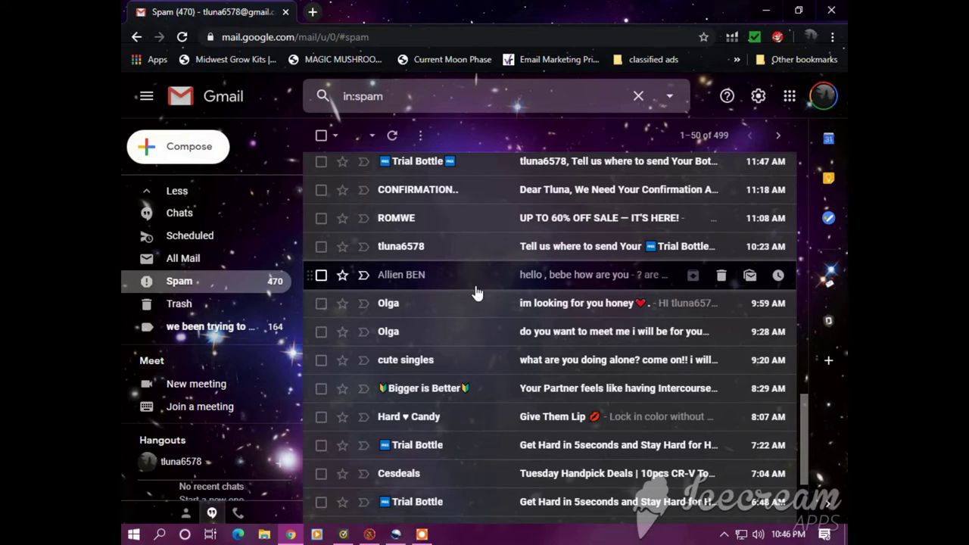
pyautogui.scroll(-1, 478, 294)
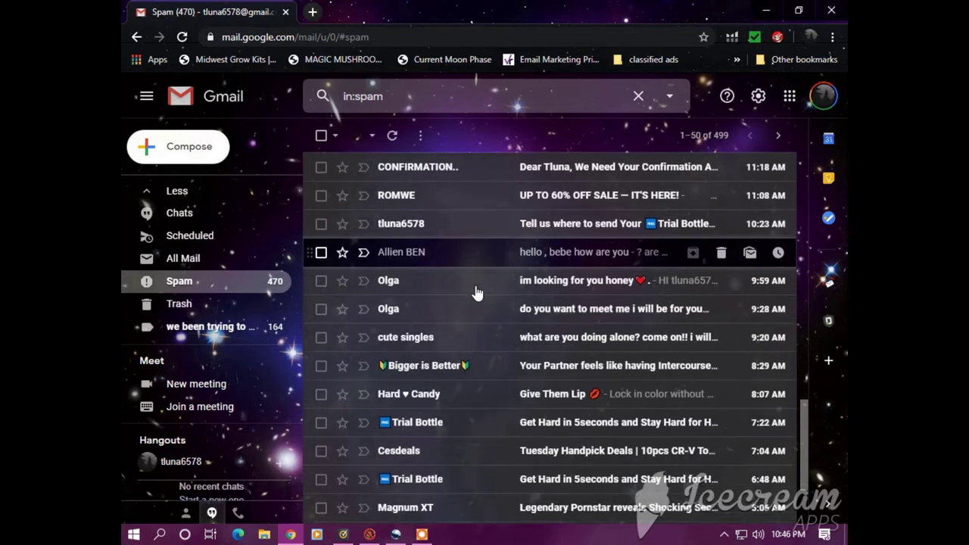
# Look over the last messages on the first Spam page and move on to the second page
pyautogui.scroll(-1, 477, 291)
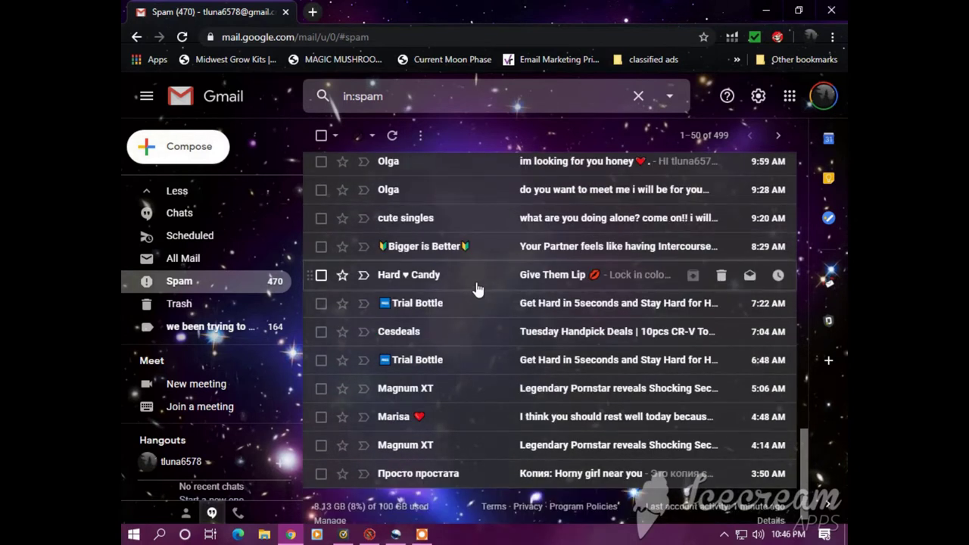
pyautogui.scroll(-1, 477, 291)
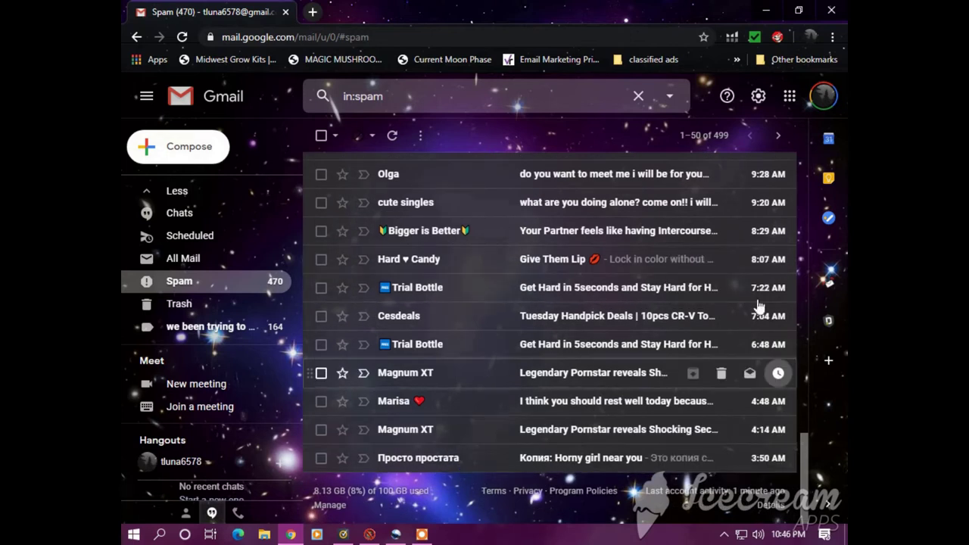
pyautogui.click(778, 136)
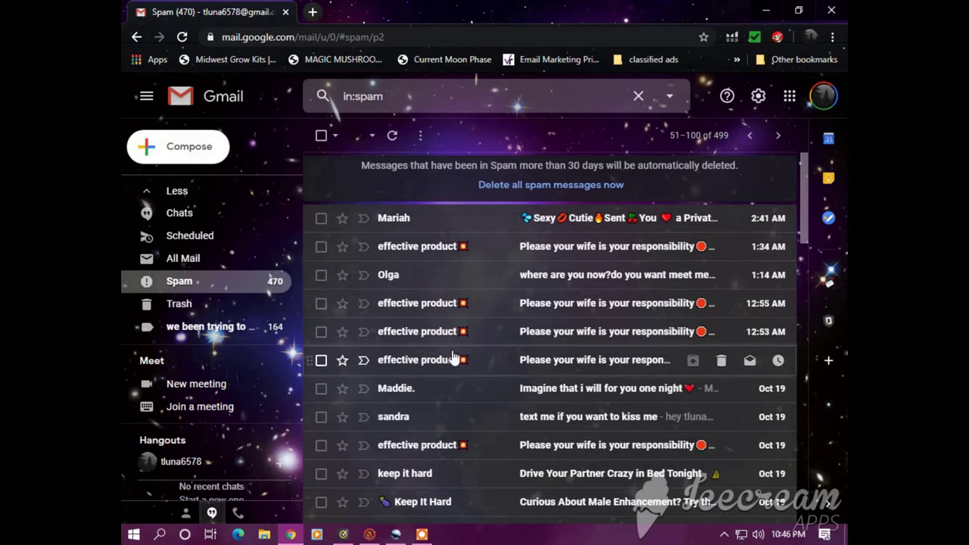
# Open the message "text me if you want to kiss me" on the second Spam page, read it and return to the list
pyautogui.scroll(-1, 453, 356)
pyautogui.scroll(-1, 453, 356)
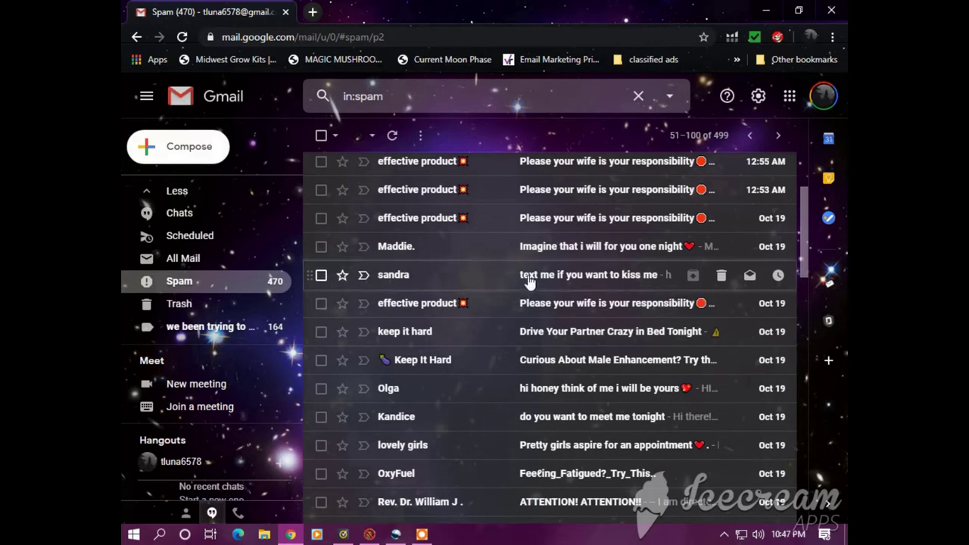
pyautogui.click(529, 282)
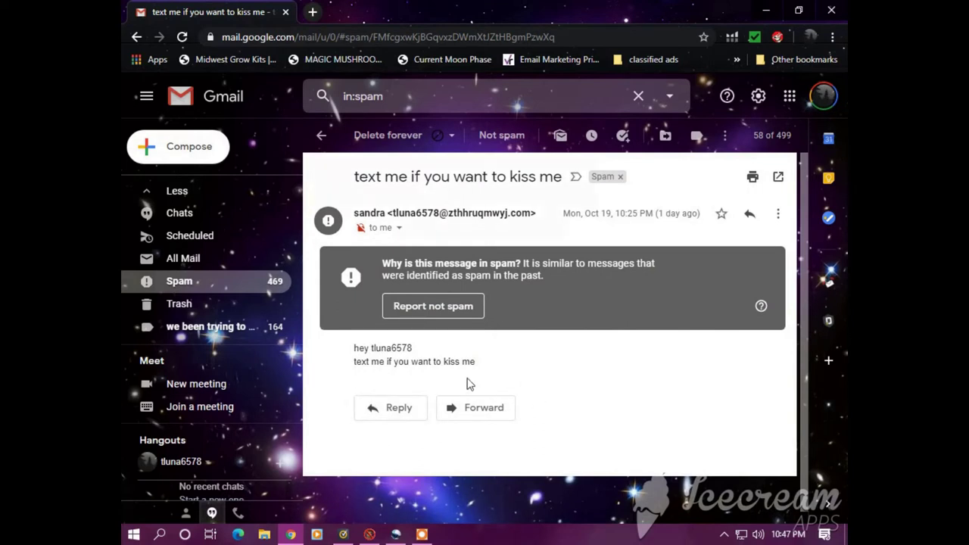
pyautogui.click(135, 38)
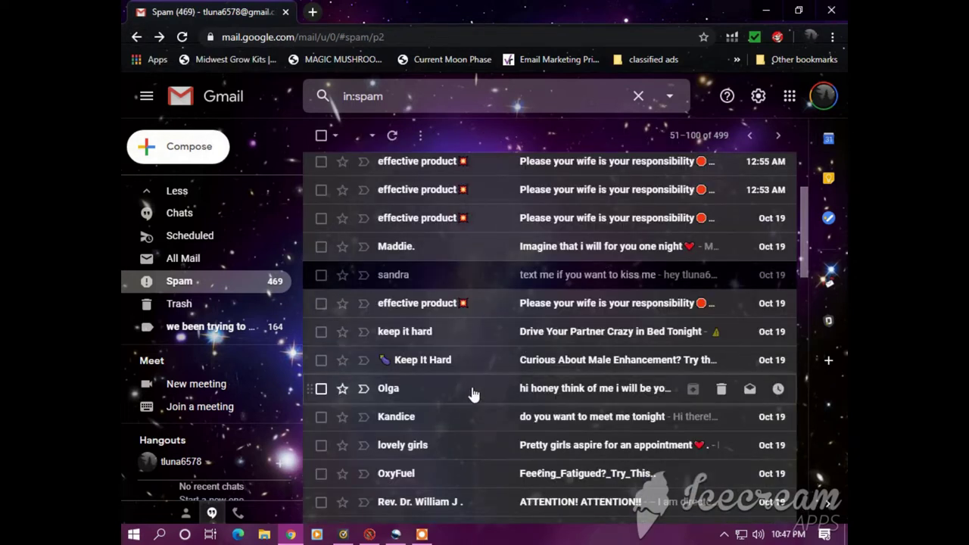
# Open the "ATTENTION! ATTENTION!!" message, read it through to the signature and return to the Spam list
pyautogui.scroll(-3, 466, 395)
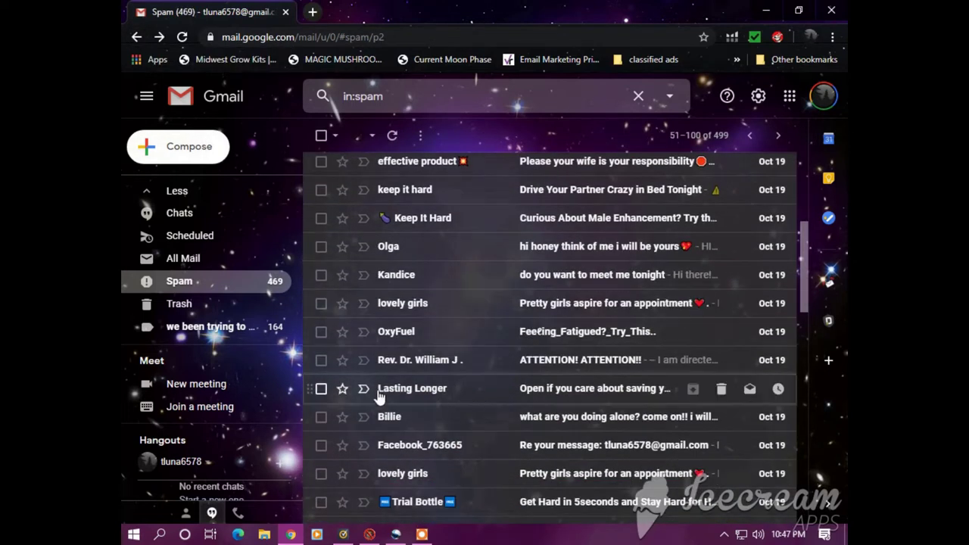
pyautogui.click(422, 362)
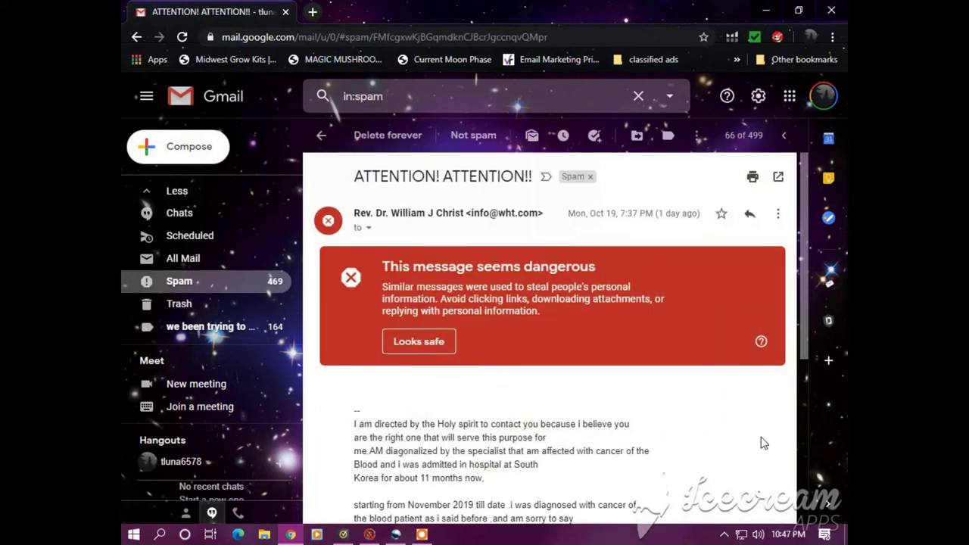
pyautogui.scroll(-2, 743, 445)
pyautogui.scroll(-1, 742, 445)
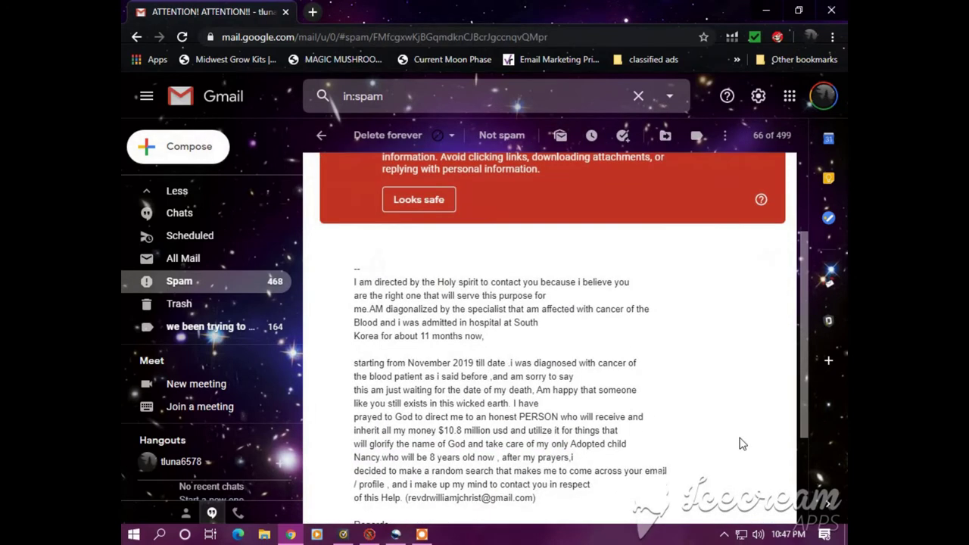
pyautogui.scroll(-1, 742, 445)
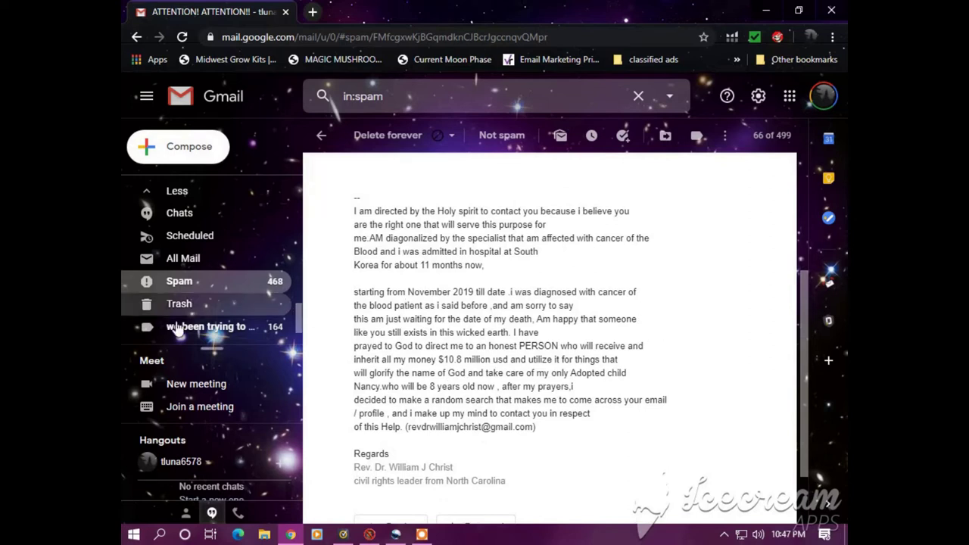
pyautogui.click(137, 37)
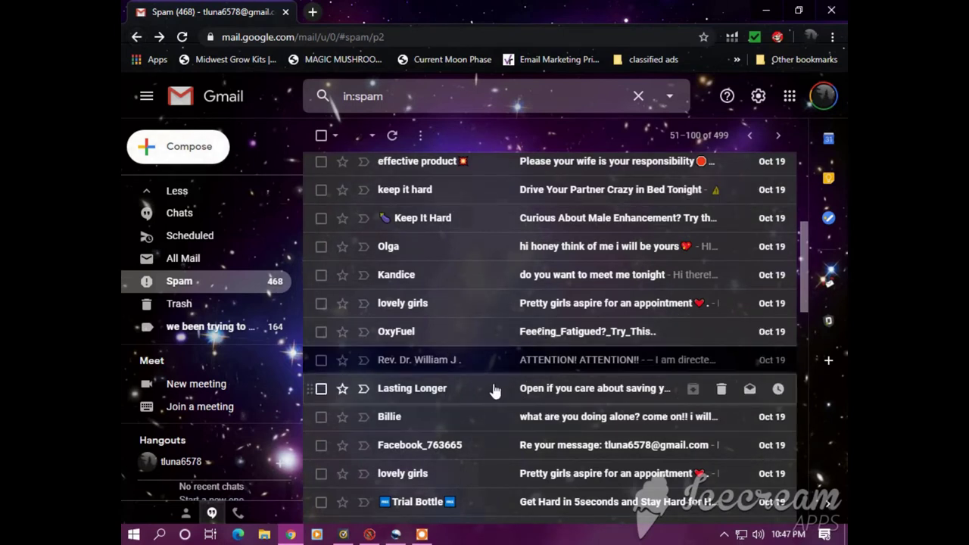
# Look through the Oct 19 messages further down, then open and read the one whose subject begins "hi My opportune;)"
pyautogui.scroll(-2, 494, 391)
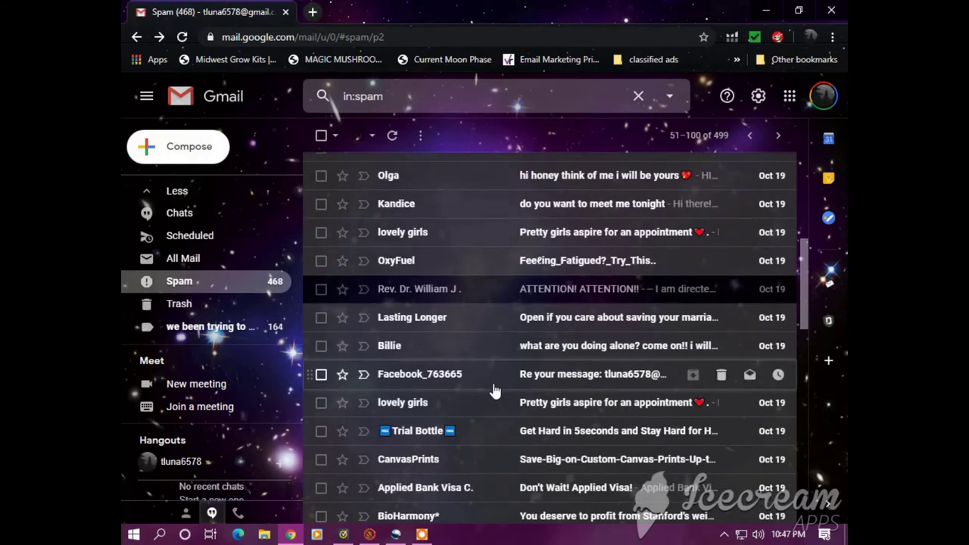
pyautogui.scroll(-2, 493, 391)
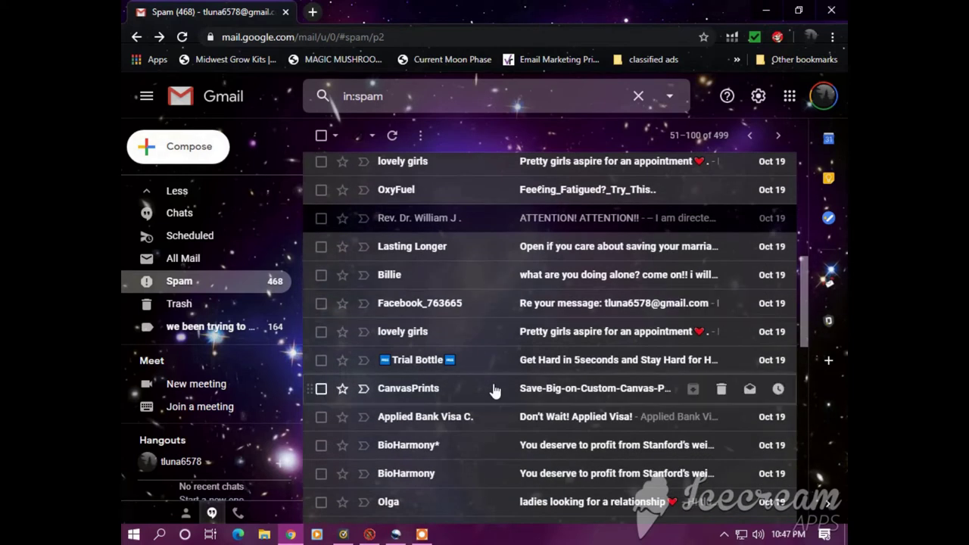
pyautogui.scroll(-2, 493, 390)
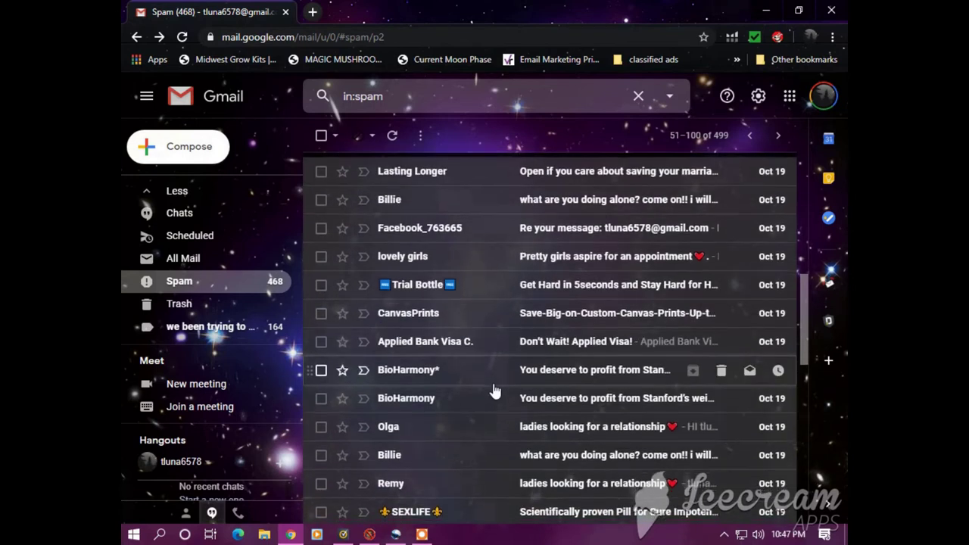
pyautogui.scroll(-2, 494, 390)
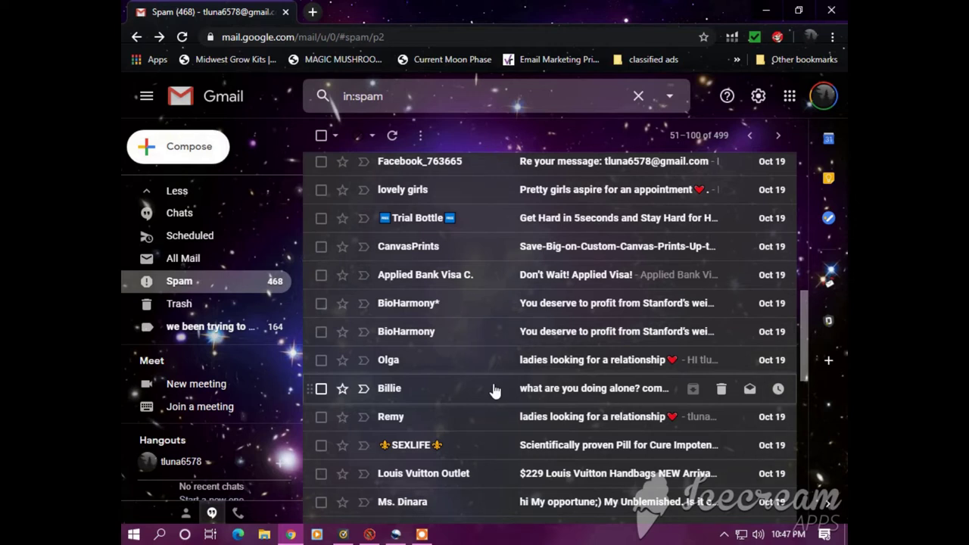
pyautogui.scroll(-2, 494, 391)
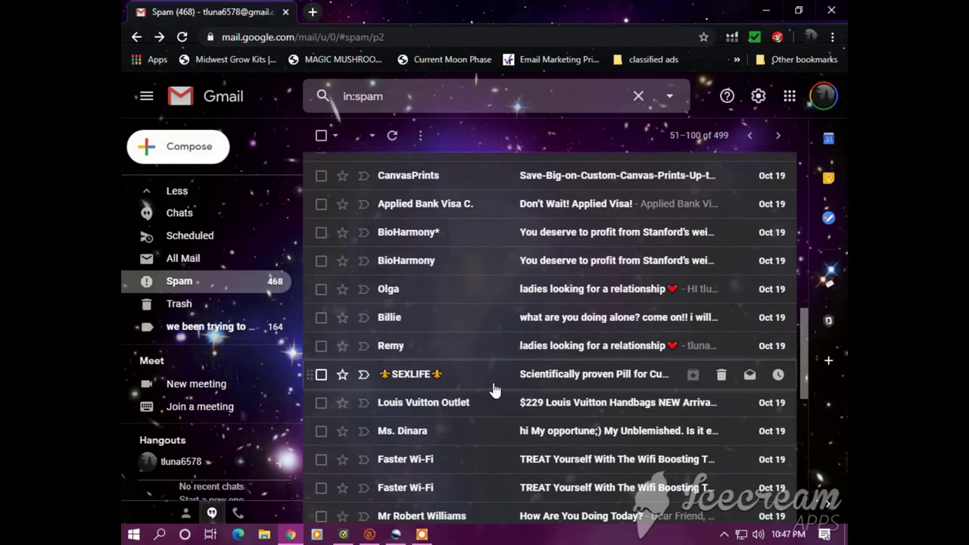
pyautogui.scroll(-2, 494, 391)
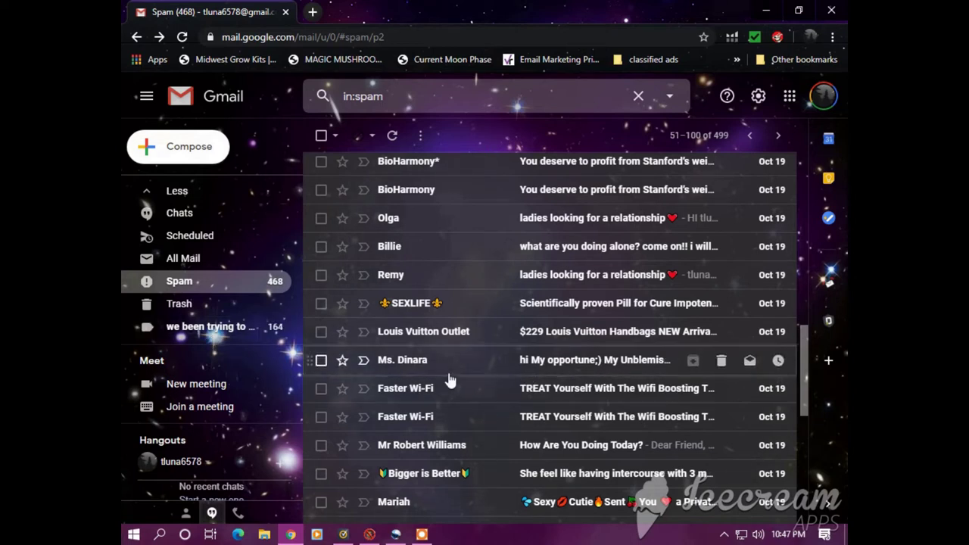
pyautogui.click(417, 364)
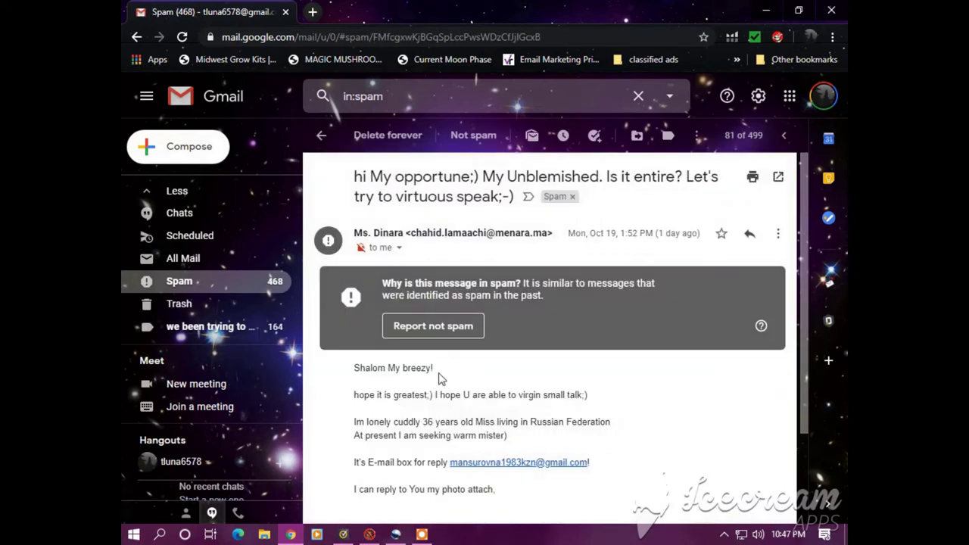
pyautogui.scroll(-1, 680, 410)
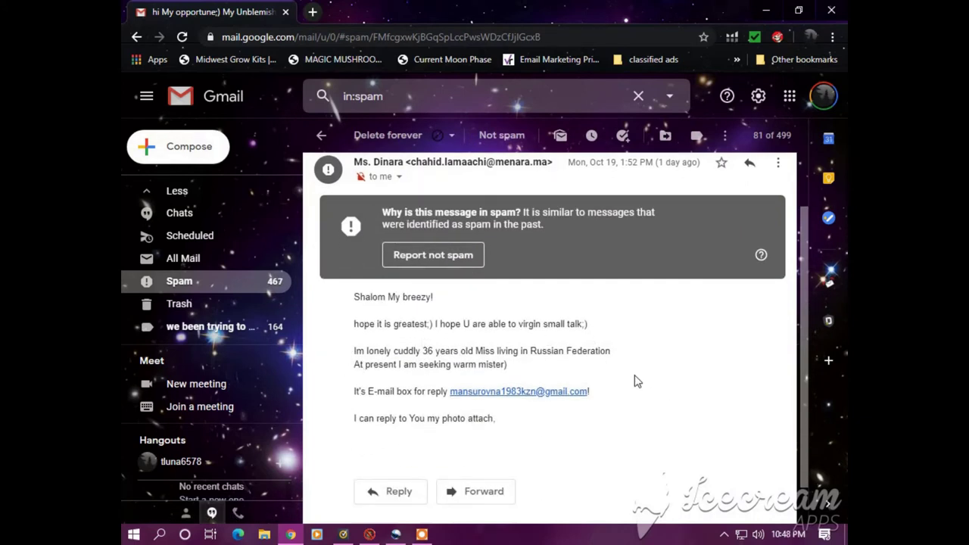
# Check the sender and security details of the "hi My opportune;)" message and return to the Spam list
pyautogui.scroll(1, 639, 381)
pyautogui.click(400, 249)
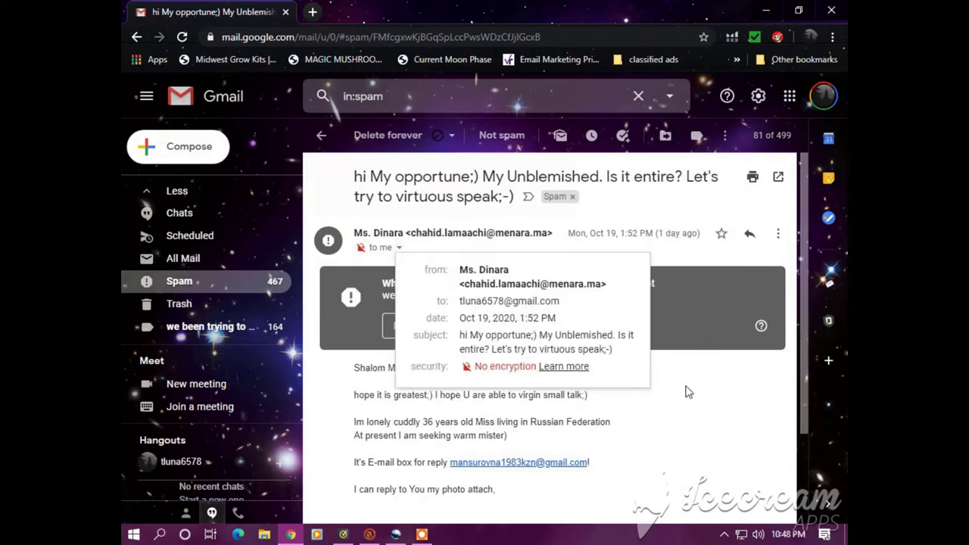
pyautogui.click(136, 36)
# Look through the remaining messages on the second Spam page and move on to the third page
pyautogui.scroll(-2, 523, 343)
pyautogui.scroll(-1, 523, 344)
pyautogui.scroll(-3, 523, 343)
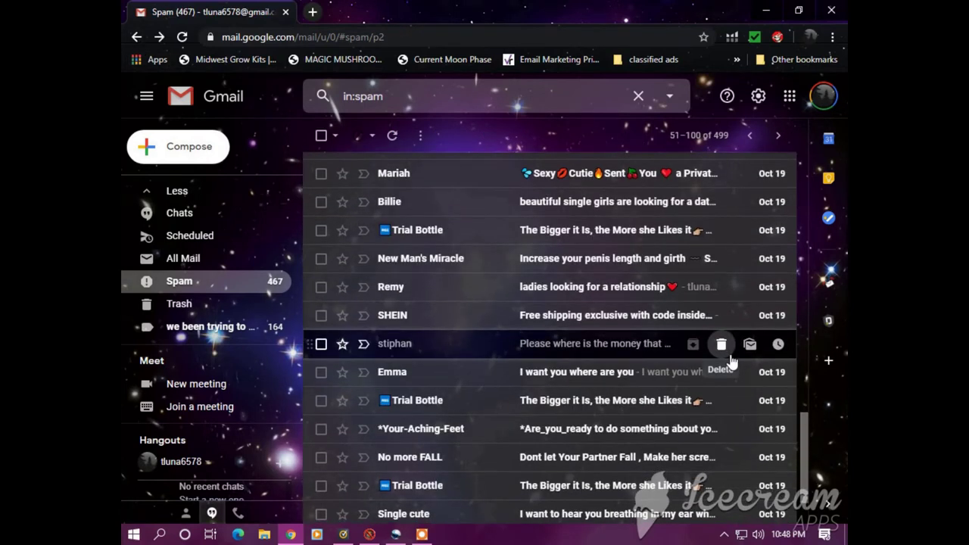
pyautogui.scroll(-2, 732, 362)
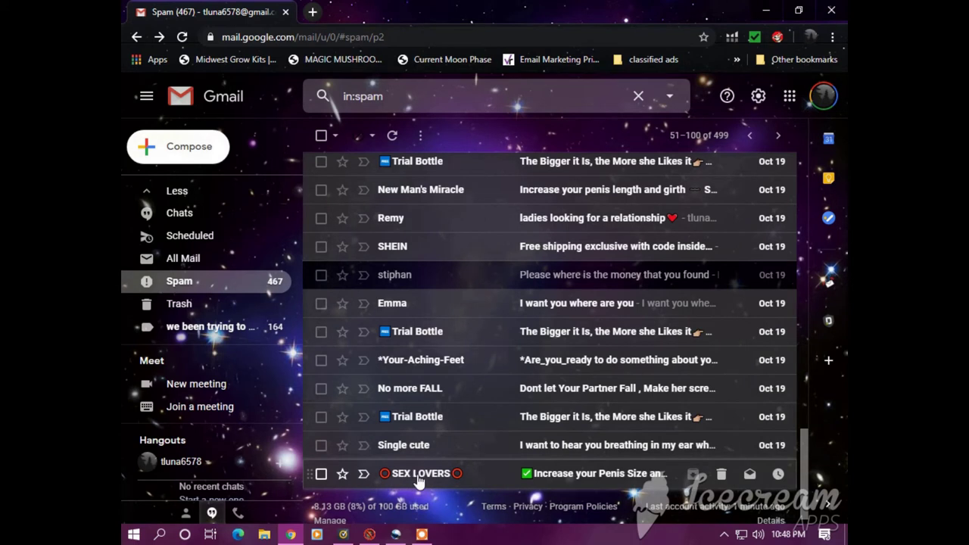
pyautogui.moveTo(418, 481)
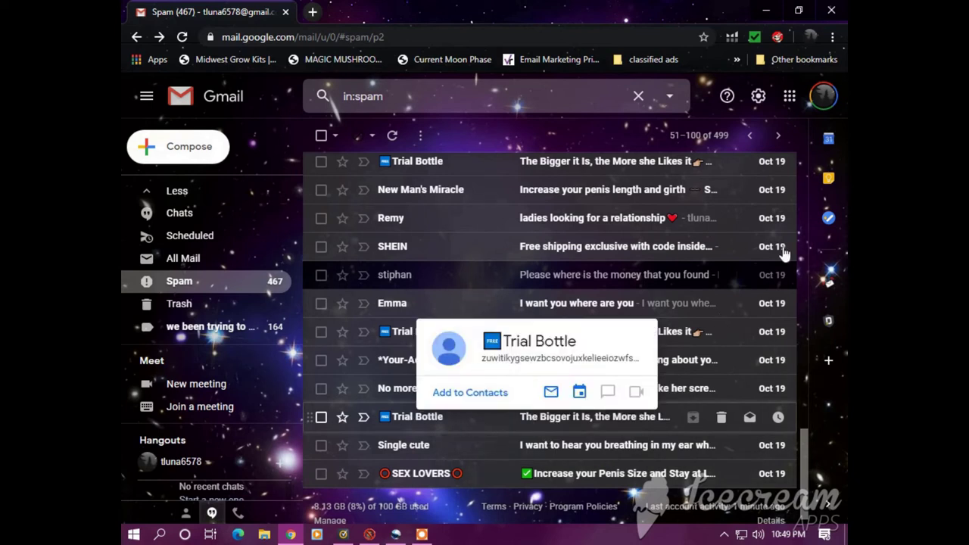
pyautogui.click(779, 138)
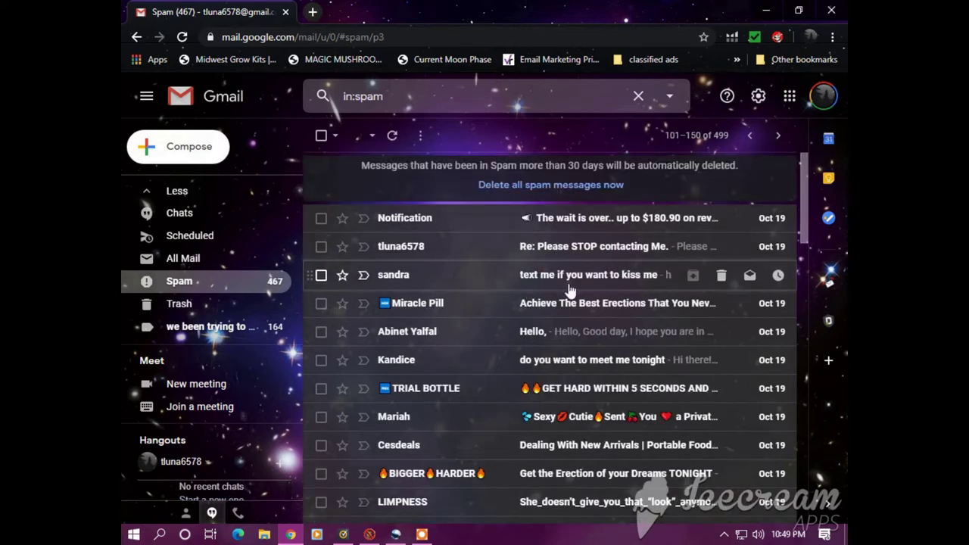
# Open the message "Re: Please STOP contacting Me.", examine its sender and reply-to details, and return to the list
pyautogui.click(574, 246)
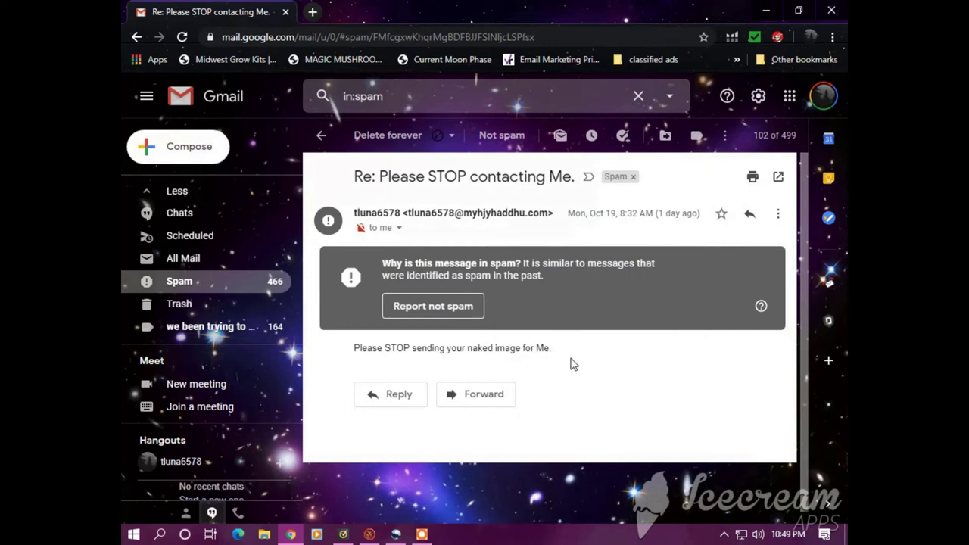
pyautogui.click(400, 228)
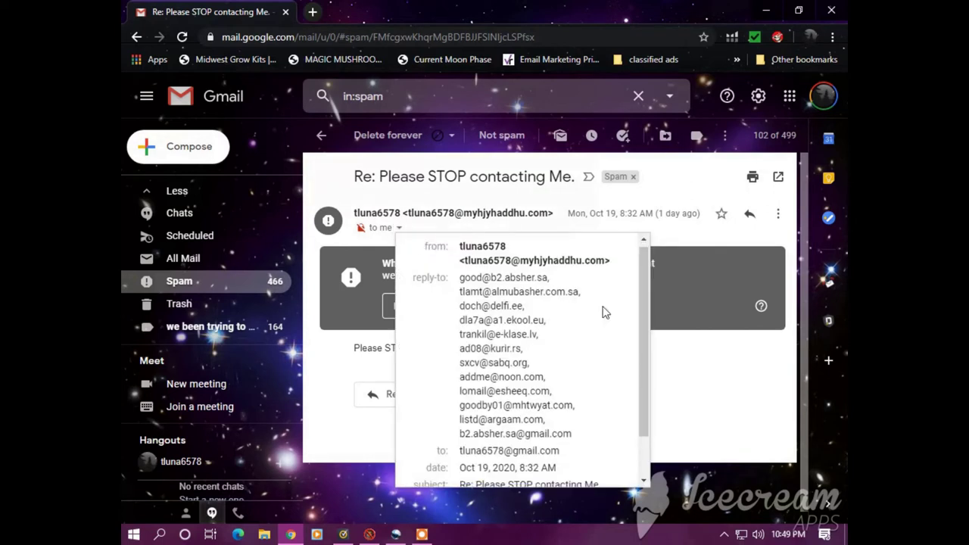
pyautogui.scroll(-1, 606, 312)
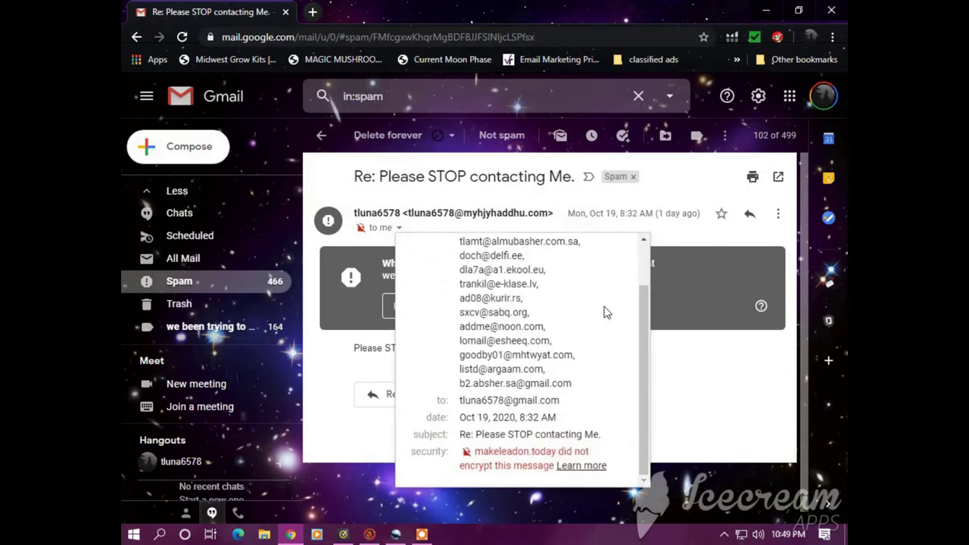
pyautogui.scroll(1, 606, 312)
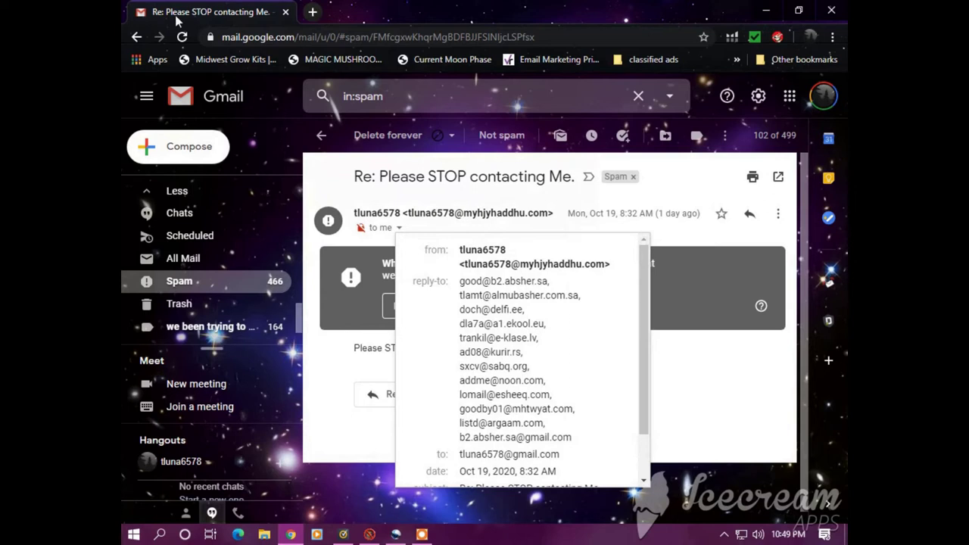
pyautogui.click(137, 38)
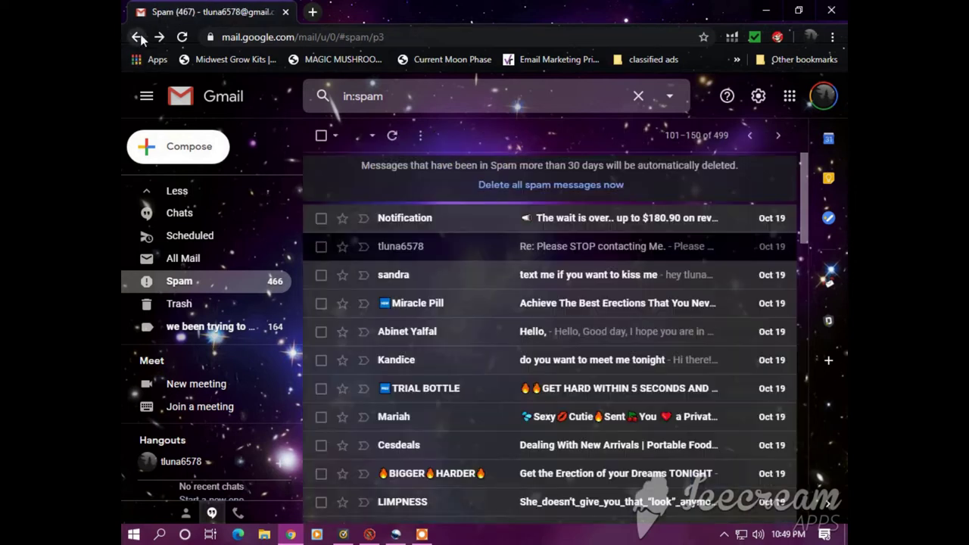
# Open the "do you want to meet me tonight" message just below the Ruth Bader Ginsburg Shirt one, read it and return to the list
pyautogui.scroll(-1, 478, 369)
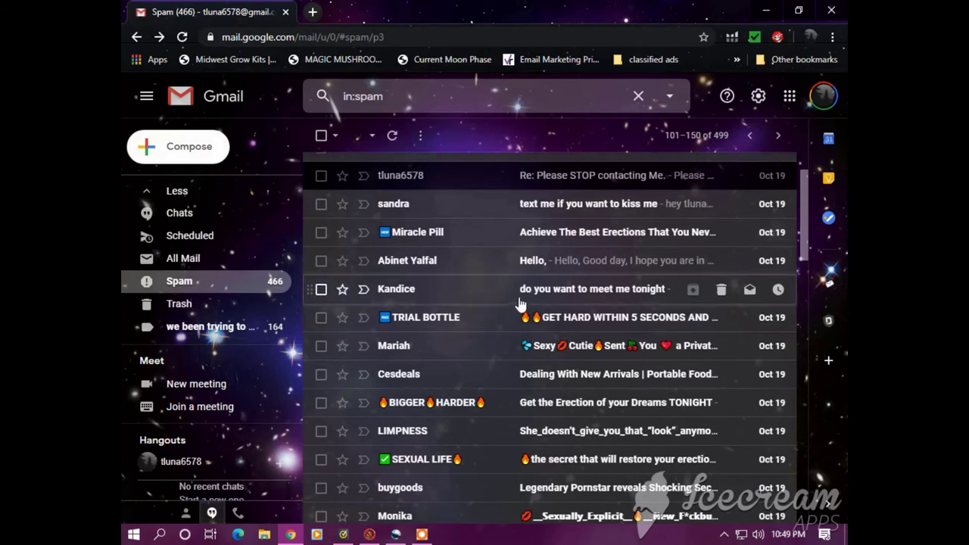
pyautogui.scroll(-1, 520, 306)
pyautogui.scroll(-1, 521, 306)
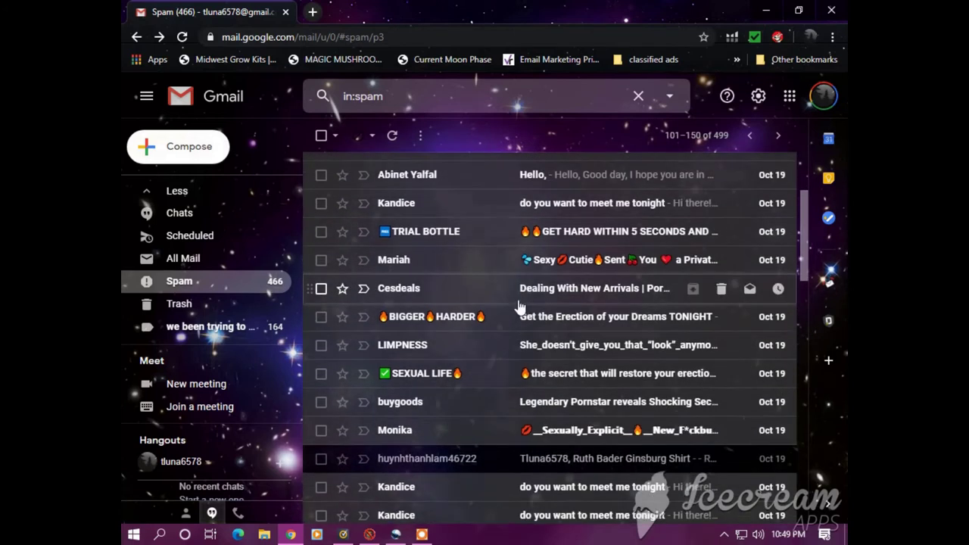
pyautogui.scroll(-1, 521, 306)
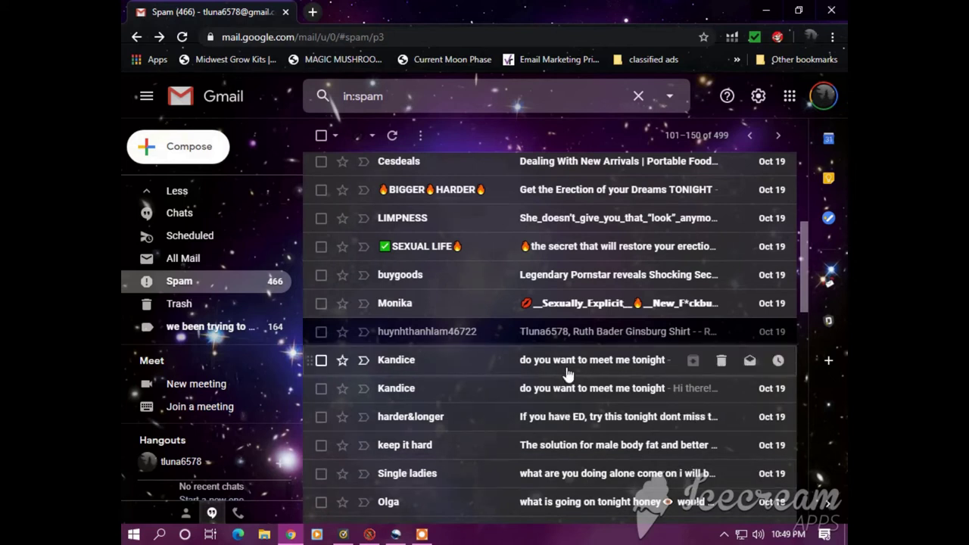
pyautogui.click(568, 375)
pyautogui.scroll(-2, 570, 366)
pyautogui.scroll(3, 569, 364)
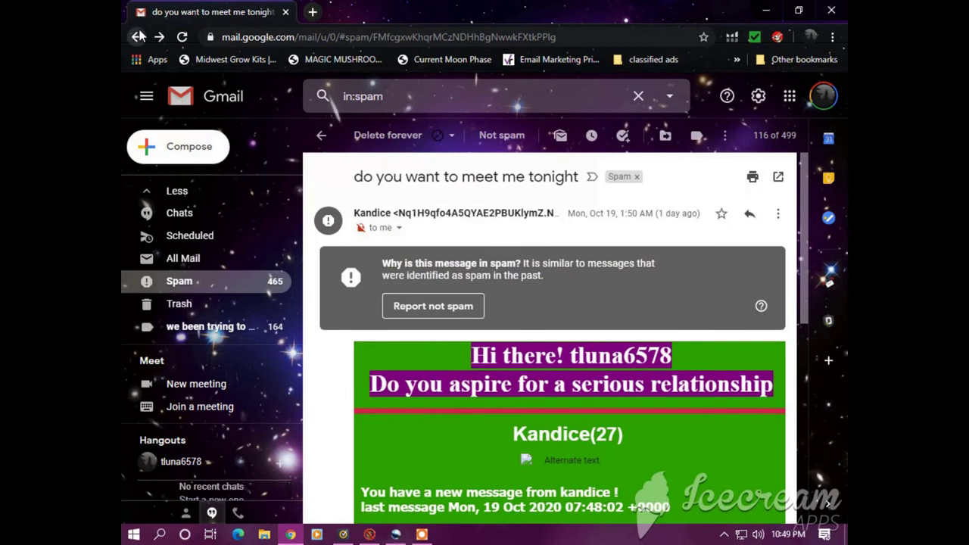
pyautogui.click(137, 36)
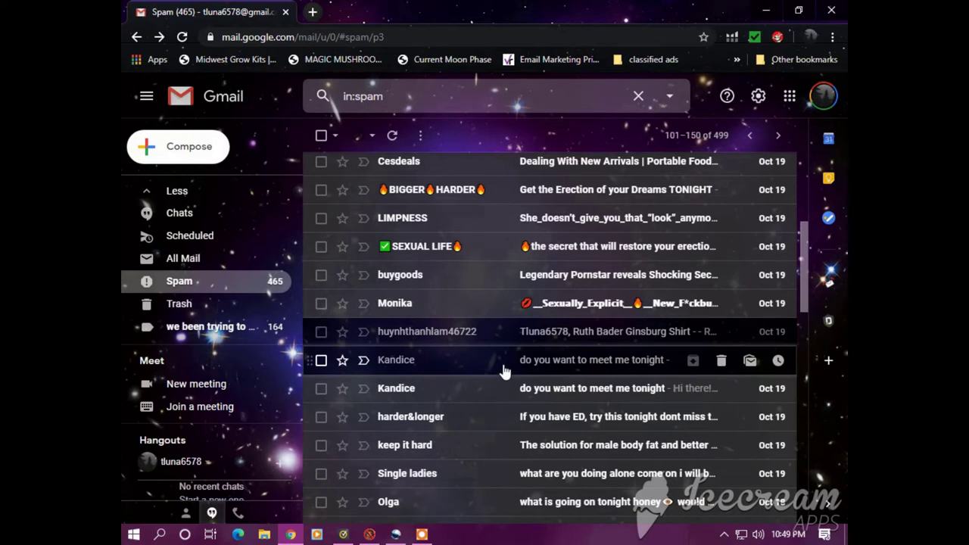
pyautogui.scroll(-1, 502, 373)
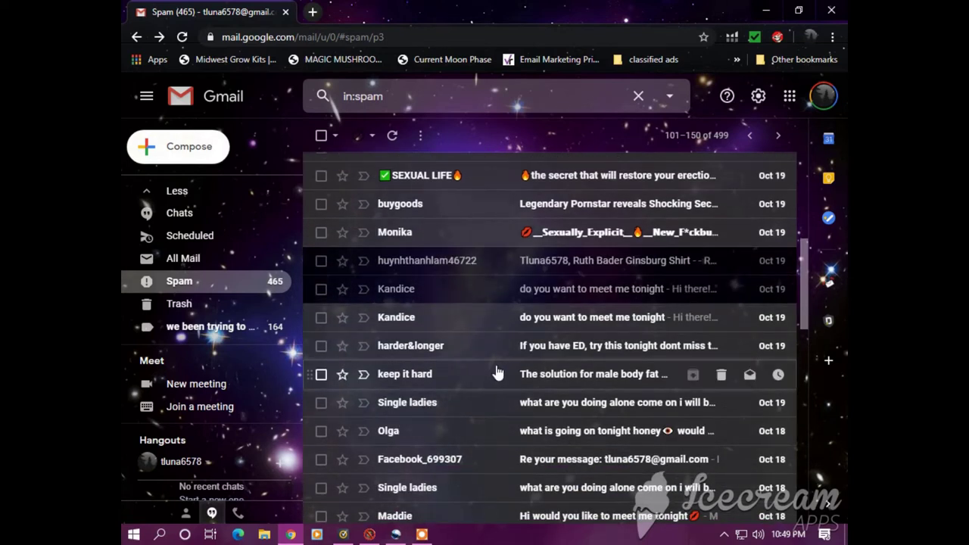
# Look through the remaining messages on the third Spam page and move on to the fourth page
pyautogui.scroll(-1, 497, 373)
pyautogui.scroll(-2, 498, 373)
pyautogui.scroll(-1, 497, 373)
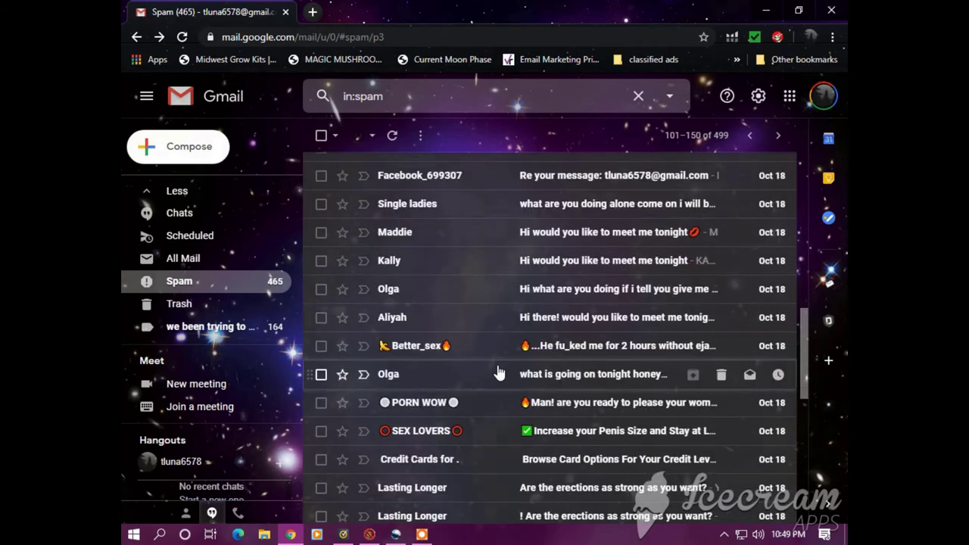
pyautogui.scroll(-1, 499, 372)
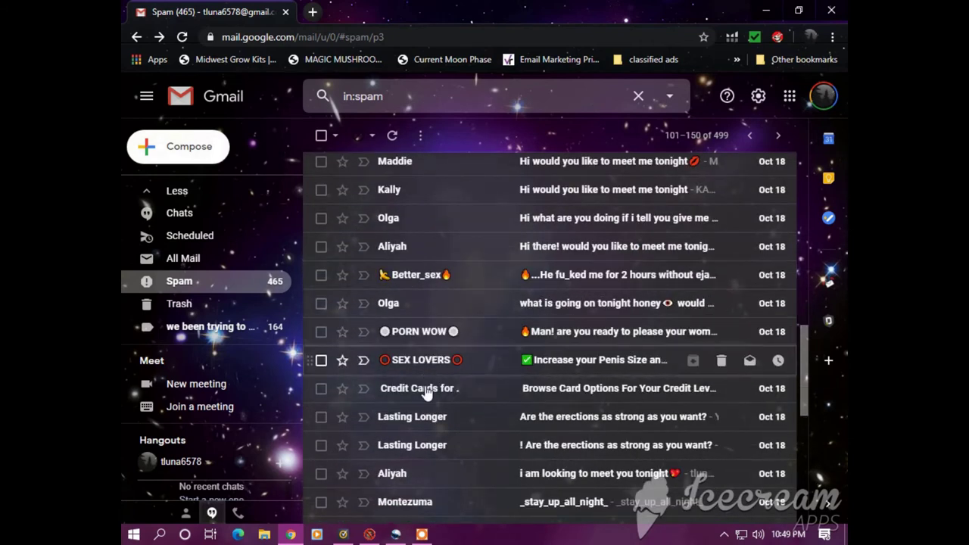
pyautogui.scroll(-1, 489, 455)
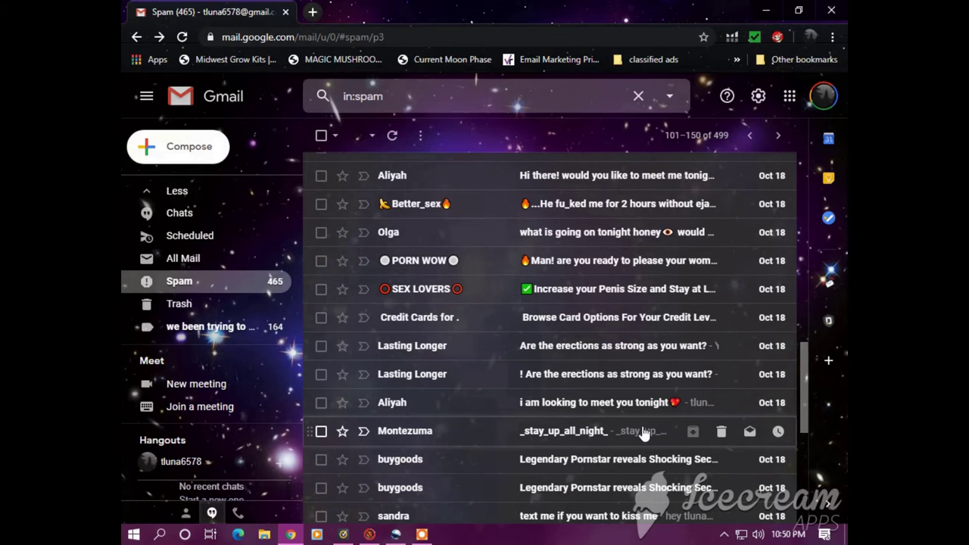
pyautogui.scroll(-1, 643, 433)
pyautogui.scroll(-1, 598, 454)
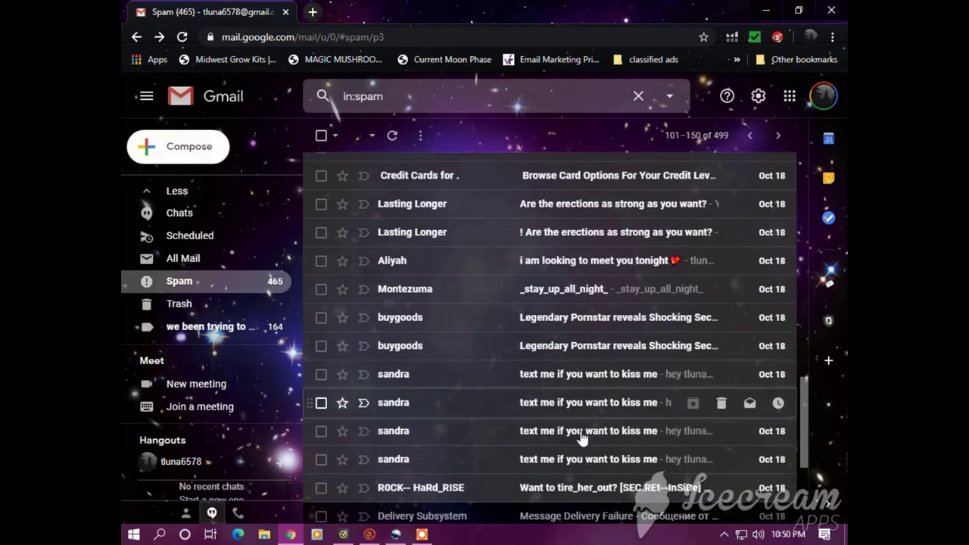
pyautogui.scroll(2, 558, 421)
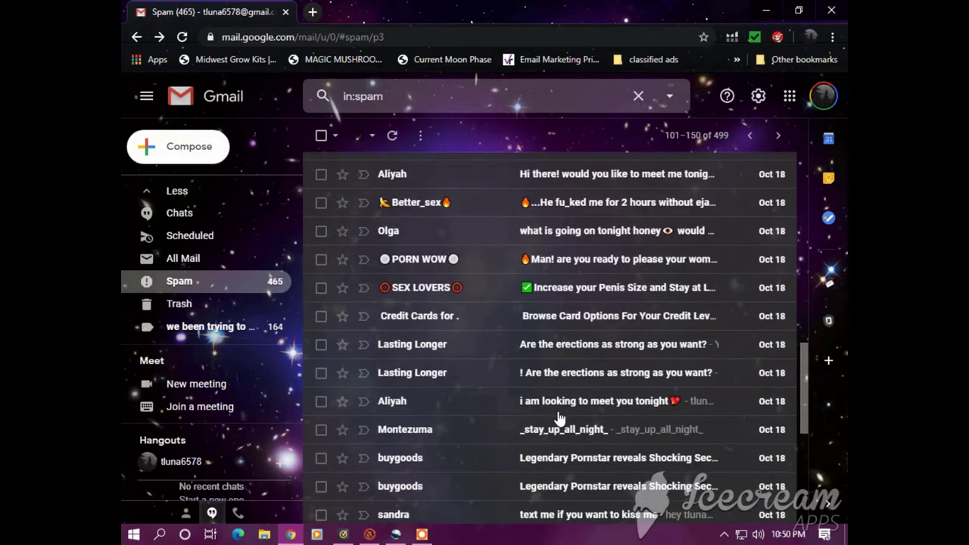
pyautogui.scroll(-2, 559, 419)
pyautogui.scroll(-2, 561, 417)
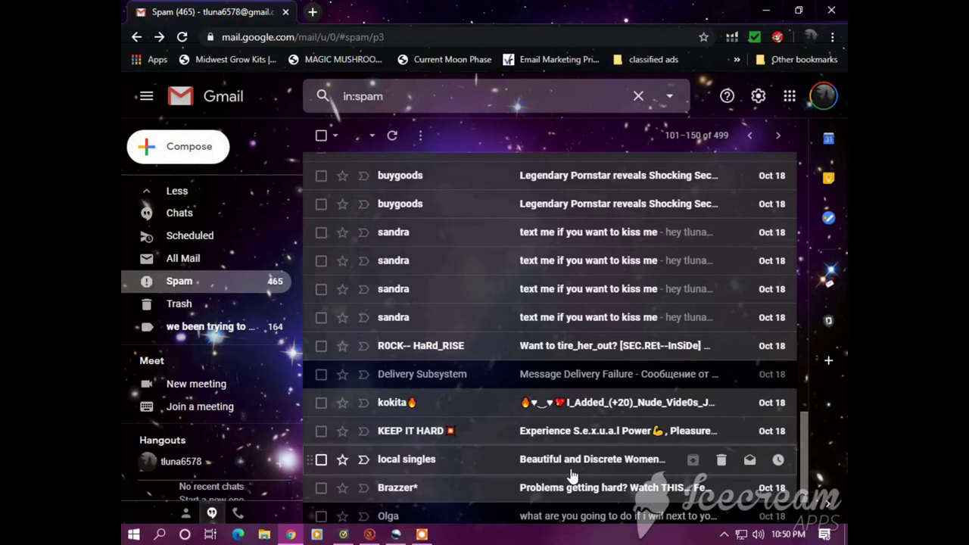
pyautogui.scroll(-2, 572, 475)
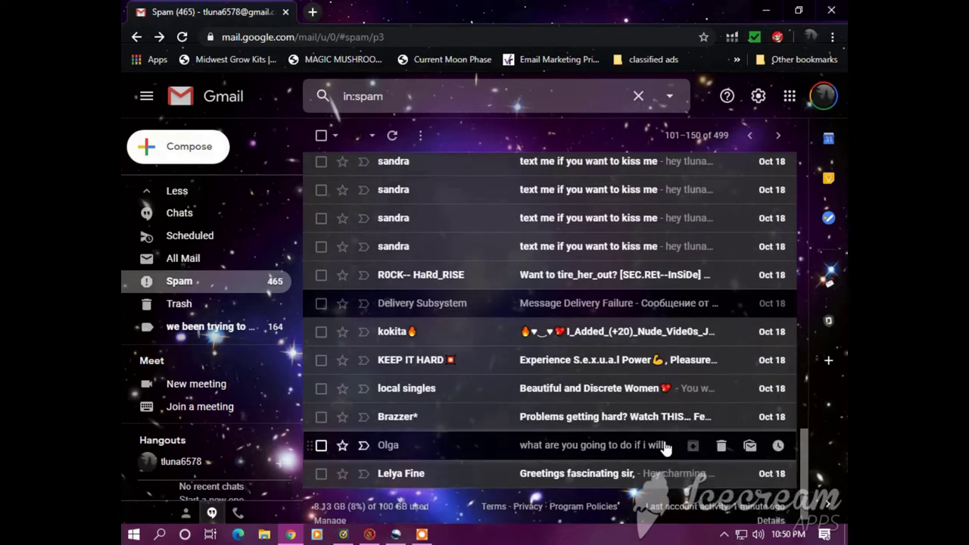
pyautogui.click(780, 137)
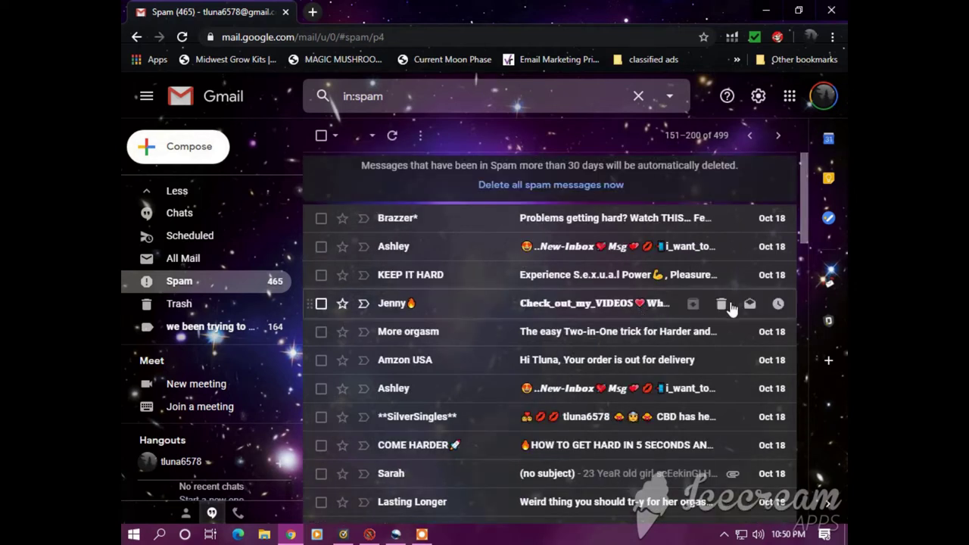
# Look down the fourth Spam page, open the "hi! what is going on ?" message below Maddie's, and return to the list
pyautogui.scroll(-5, 674, 269)
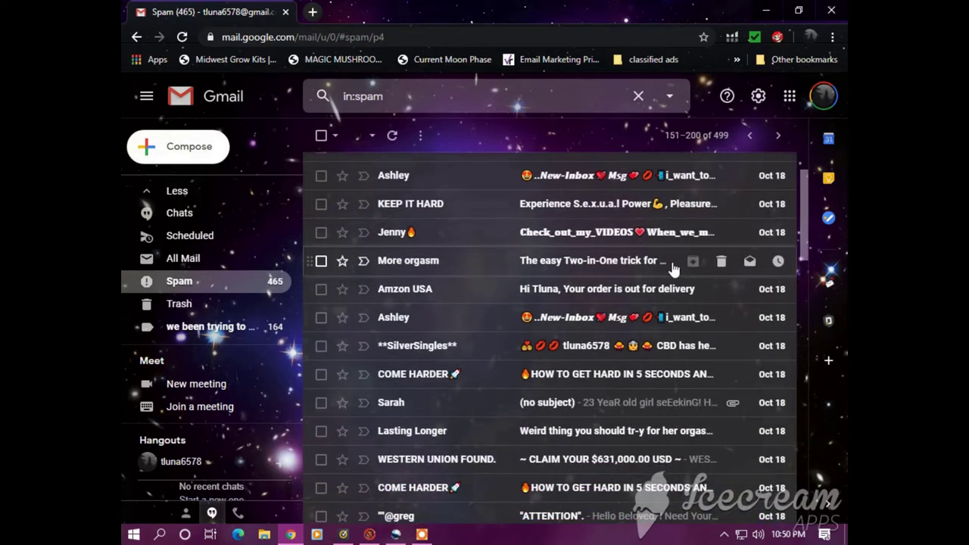
pyautogui.scroll(-5, 674, 270)
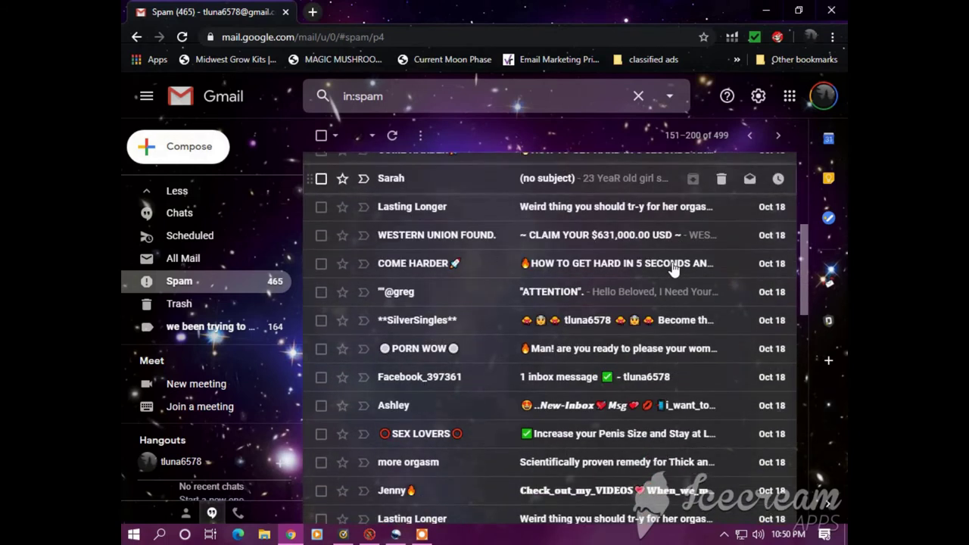
pyautogui.scroll(-4, 674, 270)
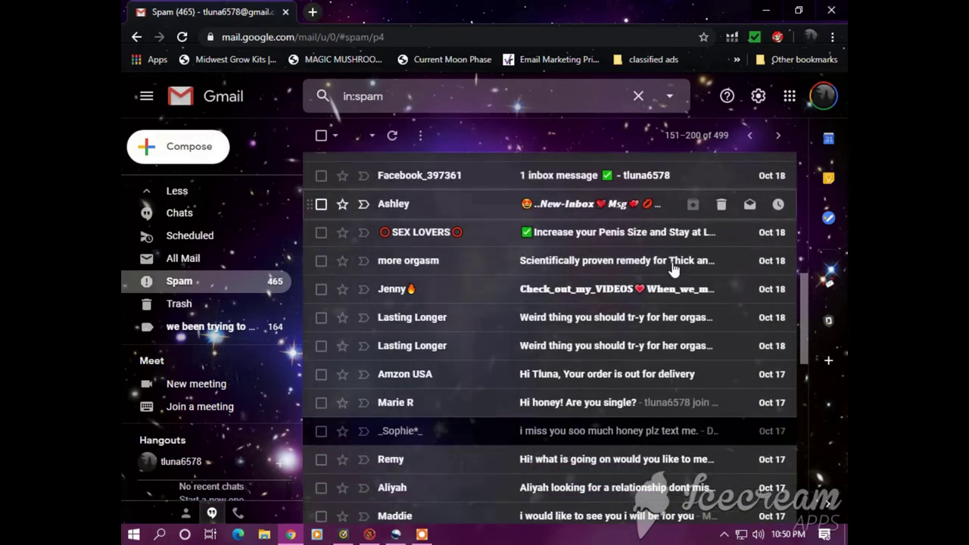
pyautogui.scroll(-5, 689, 265)
pyautogui.scroll(-1, 742, 280)
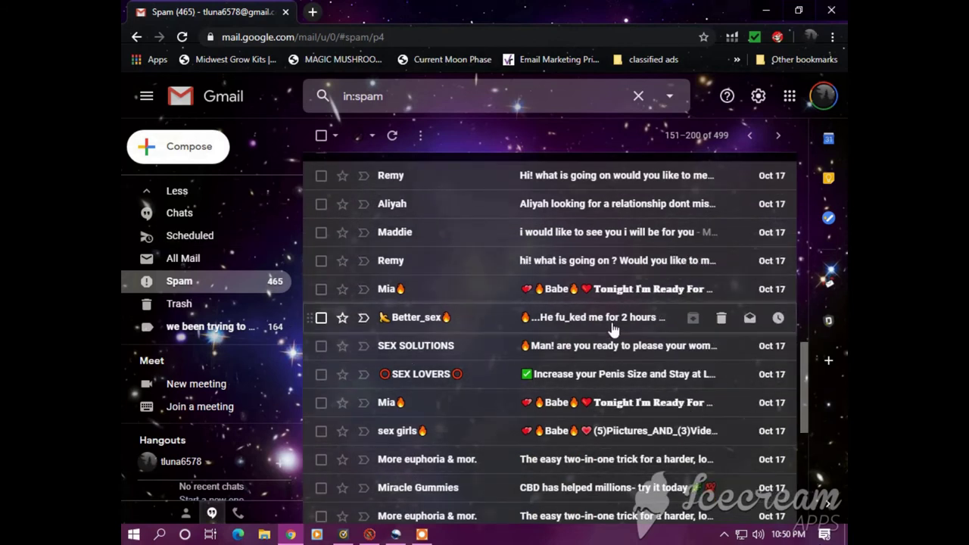
pyautogui.click(583, 261)
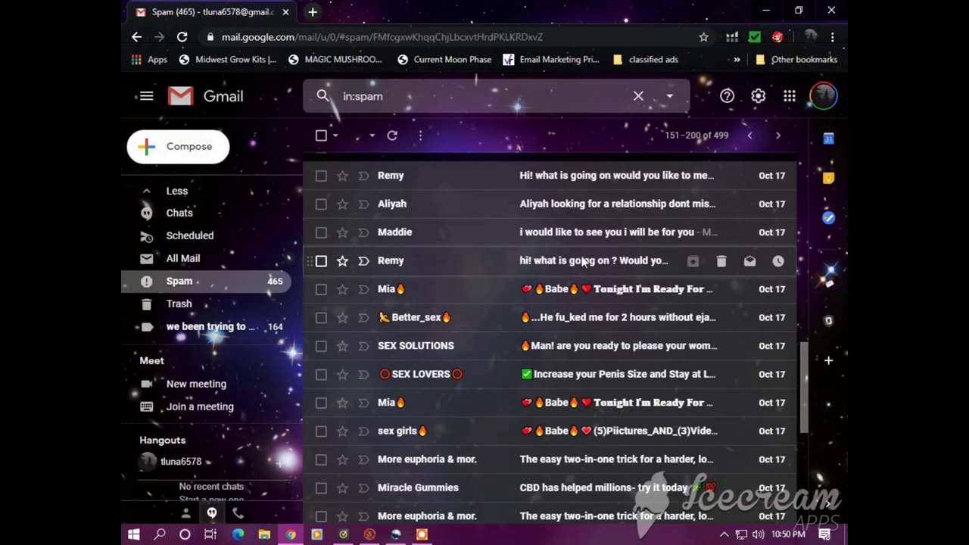
pyautogui.click(136, 37)
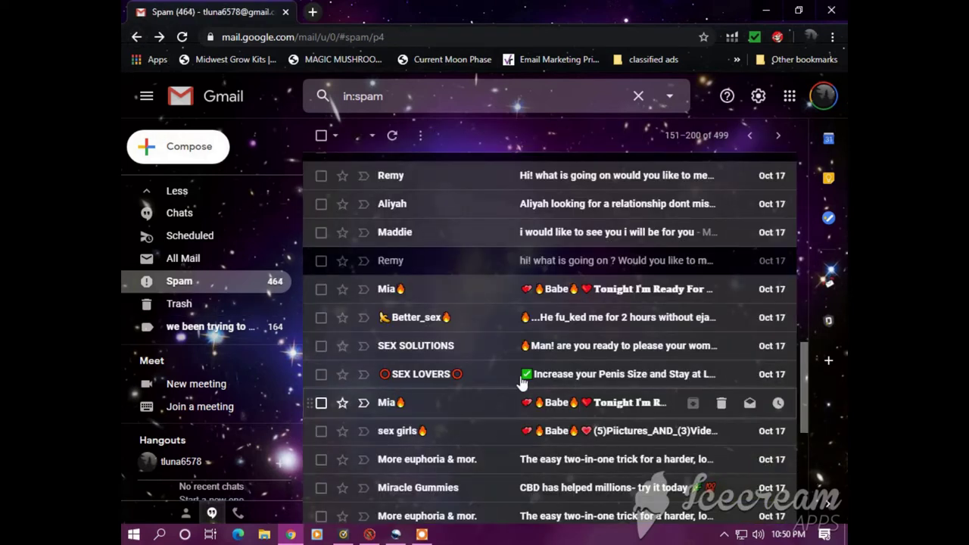
# Look through the rest of the fourth Spam page, review it back up to its start, and return to the third page
pyautogui.scroll(-4, 489, 257)
pyautogui.scroll(-1, 489, 257)
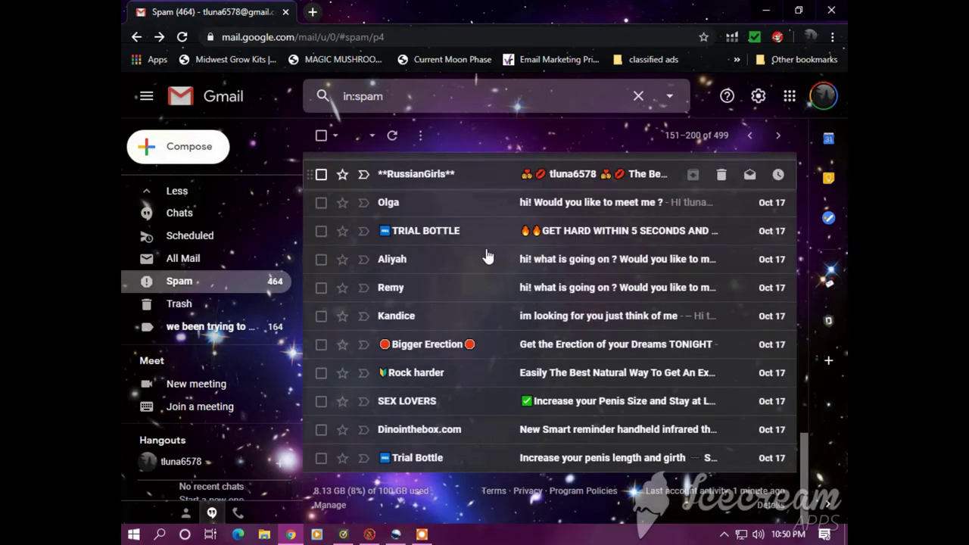
pyautogui.scroll(3, 489, 257)
pyautogui.scroll(15, 488, 258)
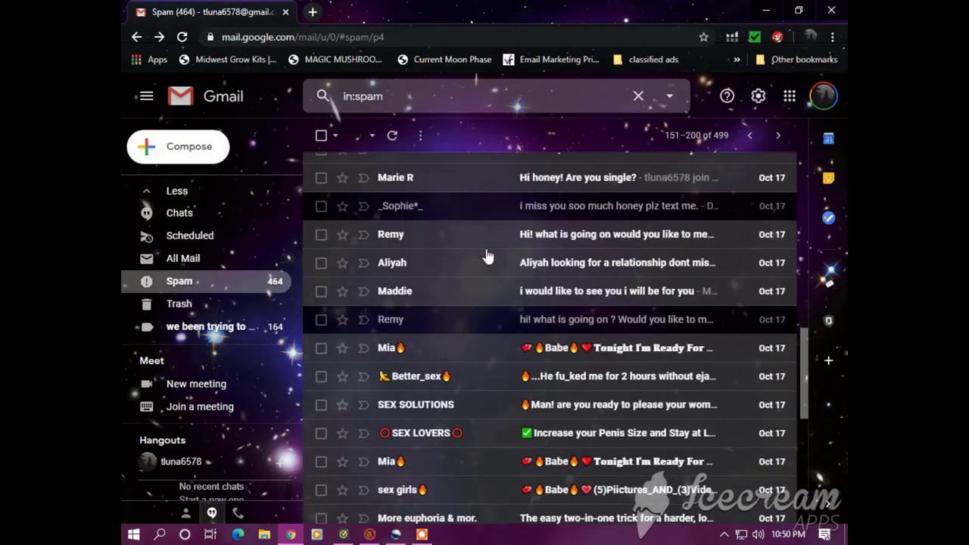
pyautogui.scroll(-3, 489, 257)
pyautogui.scroll(2, 488, 258)
pyautogui.scroll(-1, 488, 258)
pyautogui.scroll(2, 489, 258)
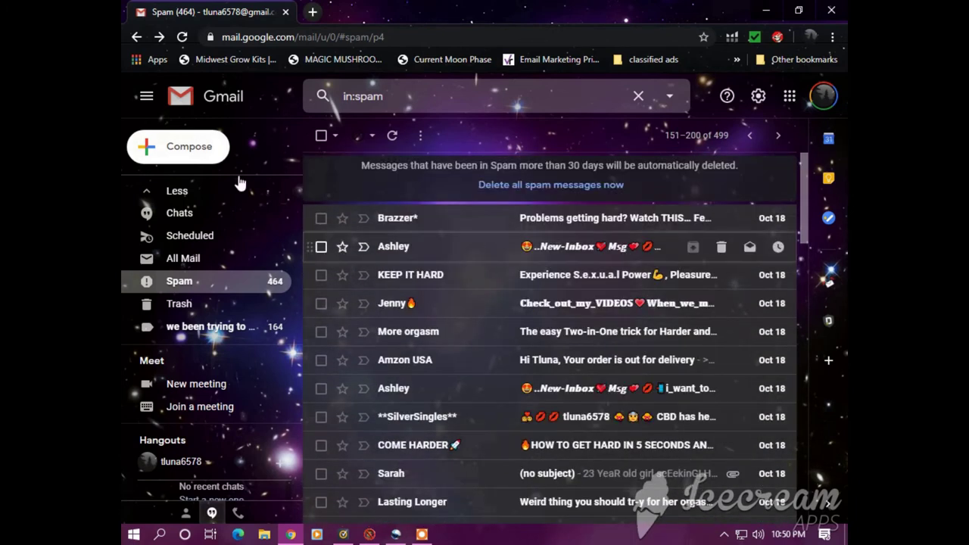
pyautogui.click(137, 37)
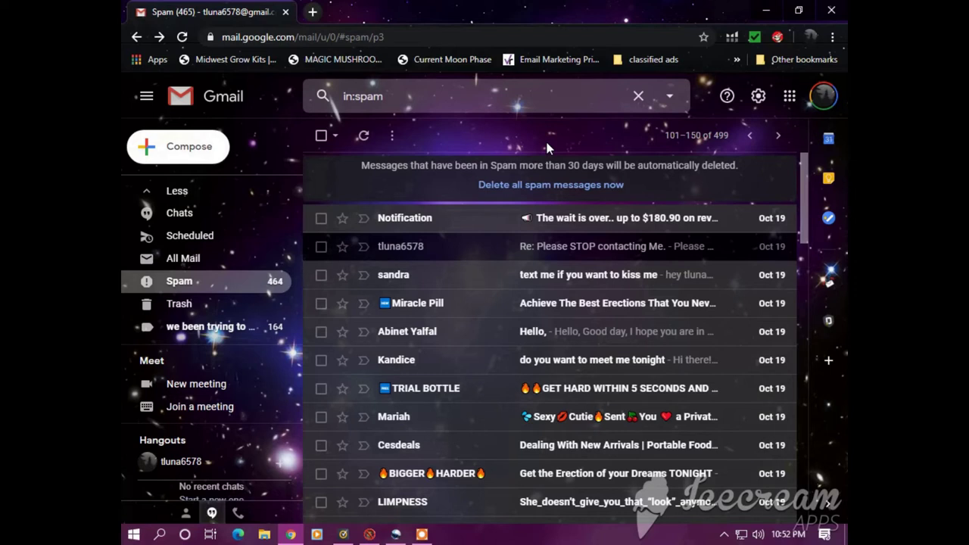
pyautogui.click(424, 536)
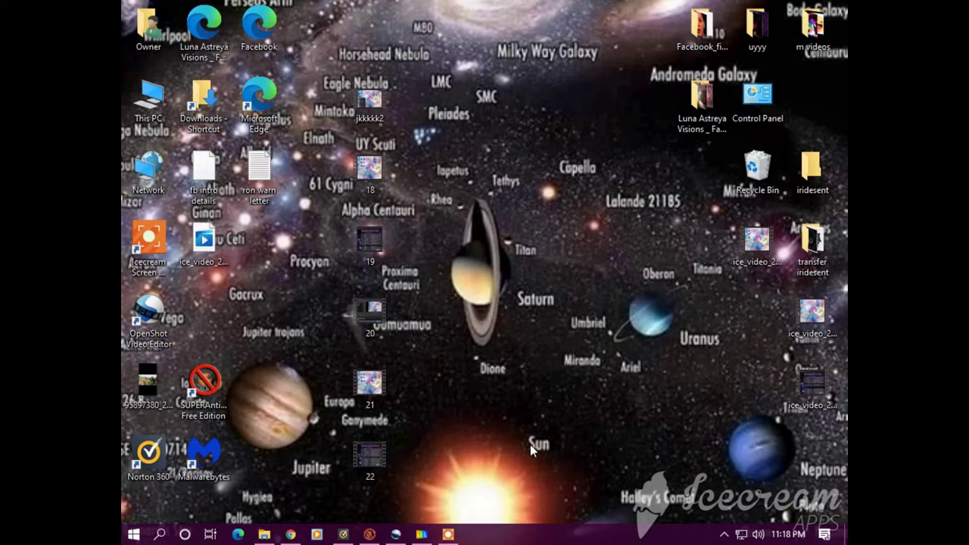
# Switch to Chrome, open the 9:40 PM "you want sleep with me" message in the Gmail inbox, and display its original source
pyautogui.click(291, 535)
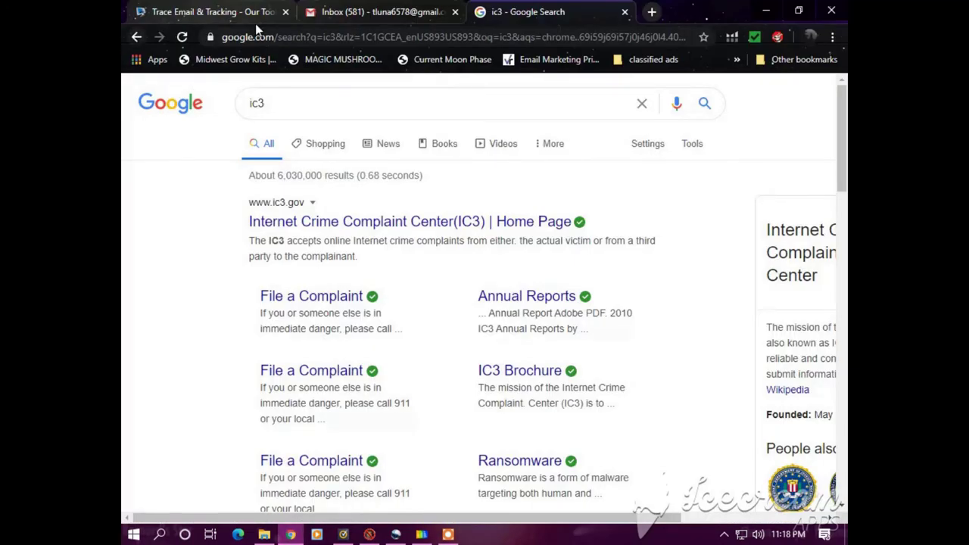
pyautogui.click(386, 13)
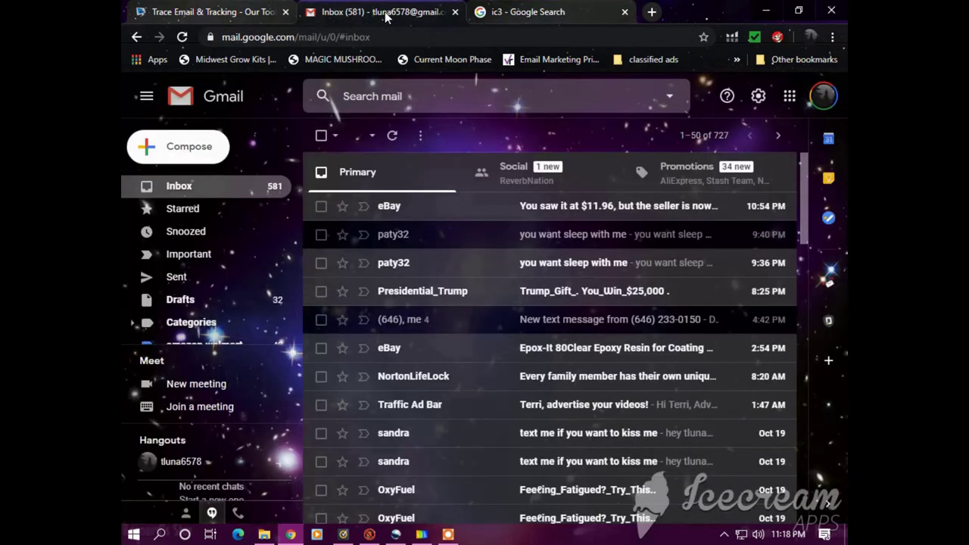
pyautogui.click(555, 243)
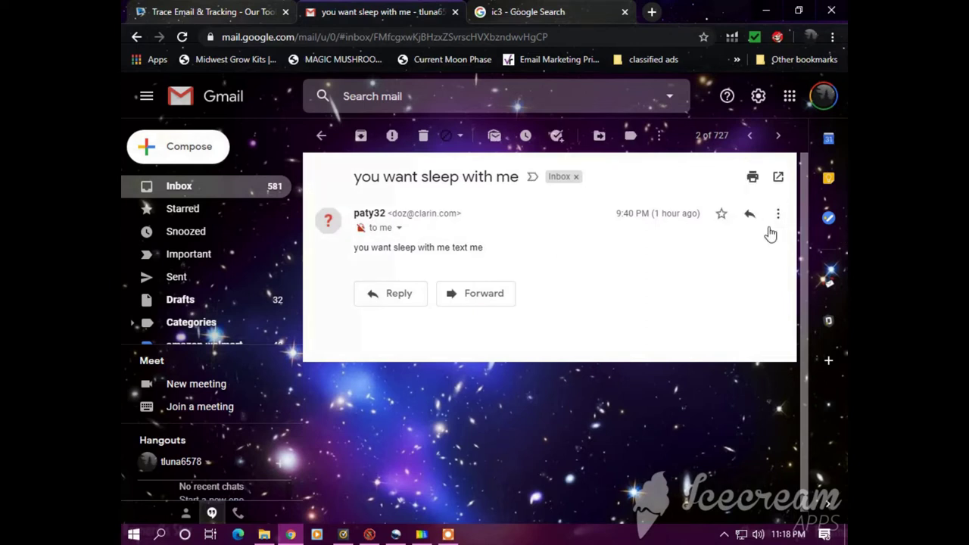
pyautogui.click(779, 216)
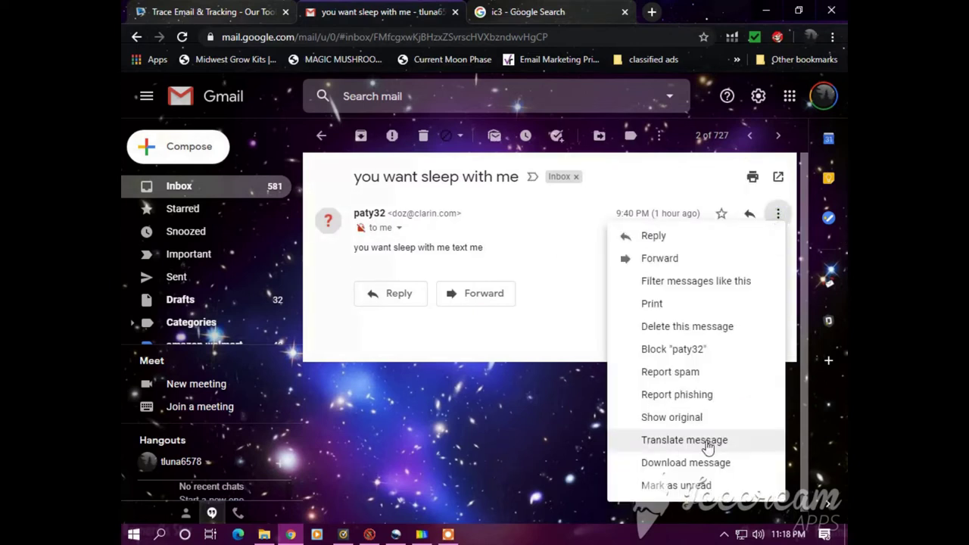
pyautogui.click(687, 421)
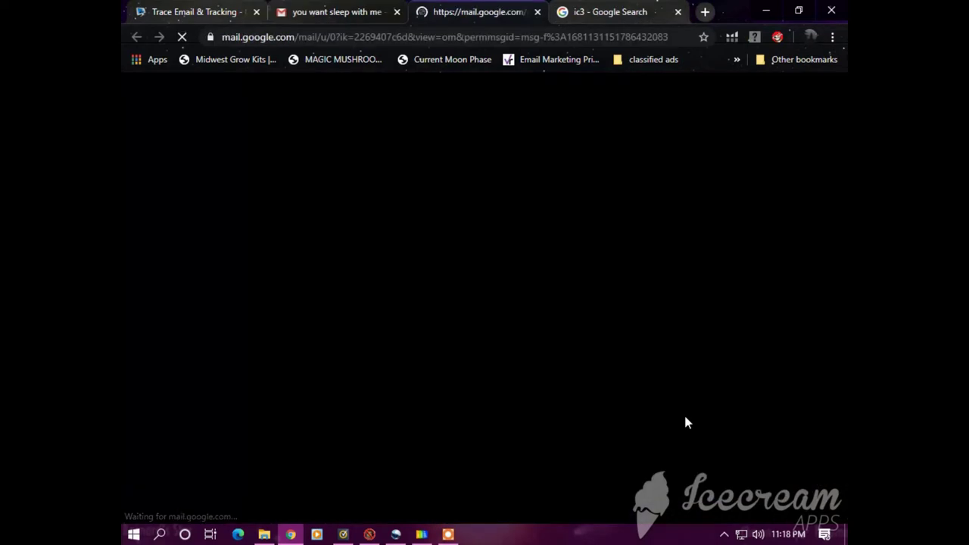
# Copy the message's complete raw source, from the Delivered-To line through the body text at the end
pyautogui.scroll(-1, 279, 392)
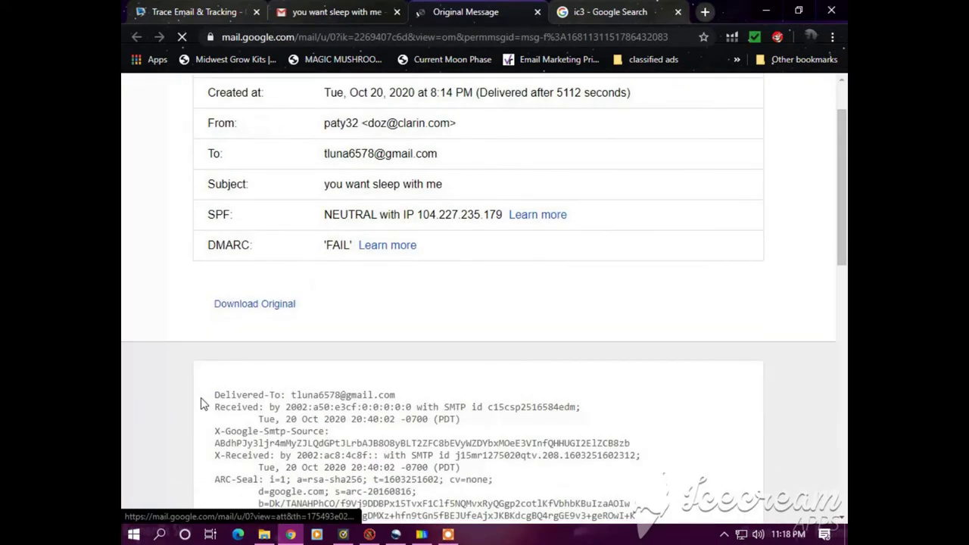
pyautogui.moveTo(212, 394); pyautogui.dragTo(356, 484)
pyautogui.scroll(-2, 356, 485)
pyautogui.moveTo(519, 541); pyautogui.dragTo(331, 445)
pyautogui.rightClick(304, 338)
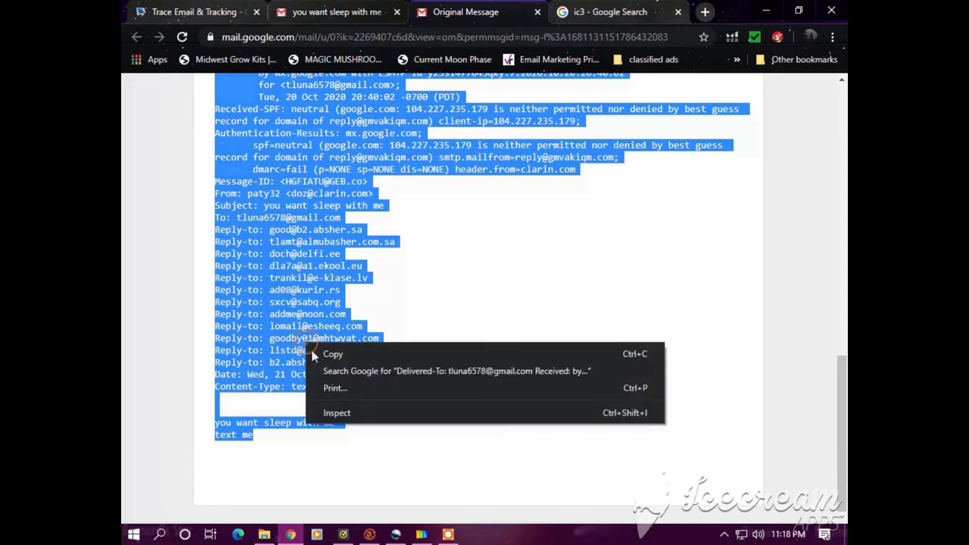
pyautogui.click(334, 352)
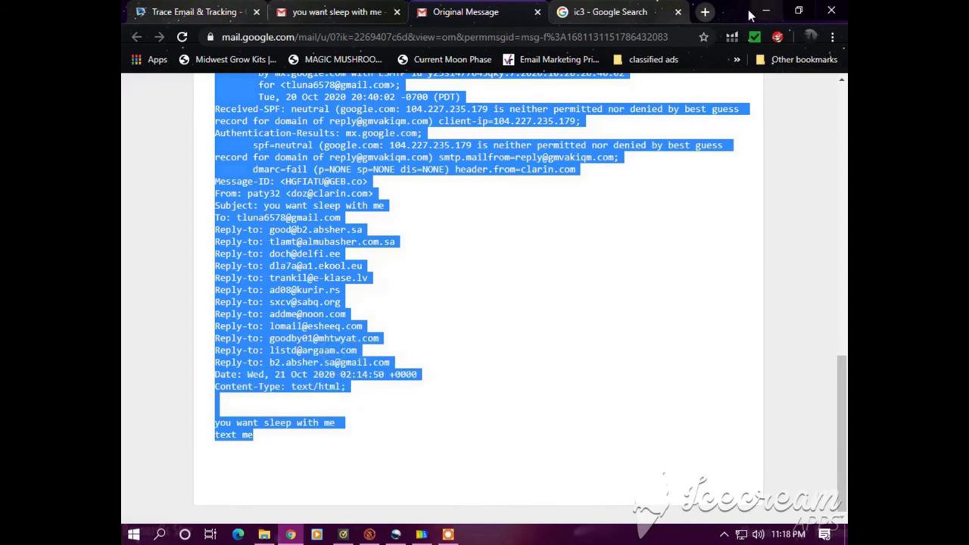
# Paste the copied header into the email header trace form on IP-ADDRESS.COM and run the verification
pyautogui.click(186, 15)
pyautogui.click(195, 248)
pyautogui.rightClick(196, 247)
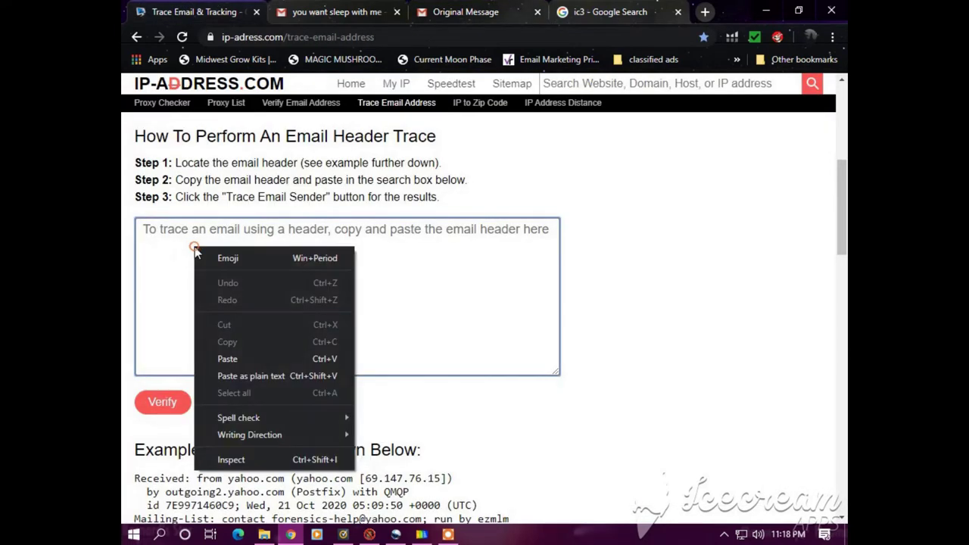
pyautogui.click(236, 359)
pyautogui.click(169, 408)
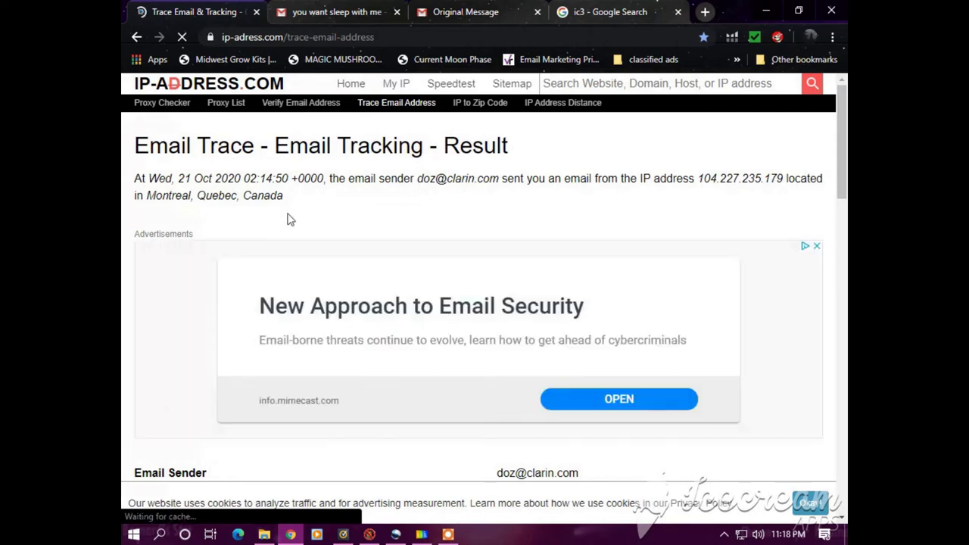
# Examine the trace result's sender, IP address, location and ISP details, along with the location map
pyautogui.scroll(-2, 320, 503)
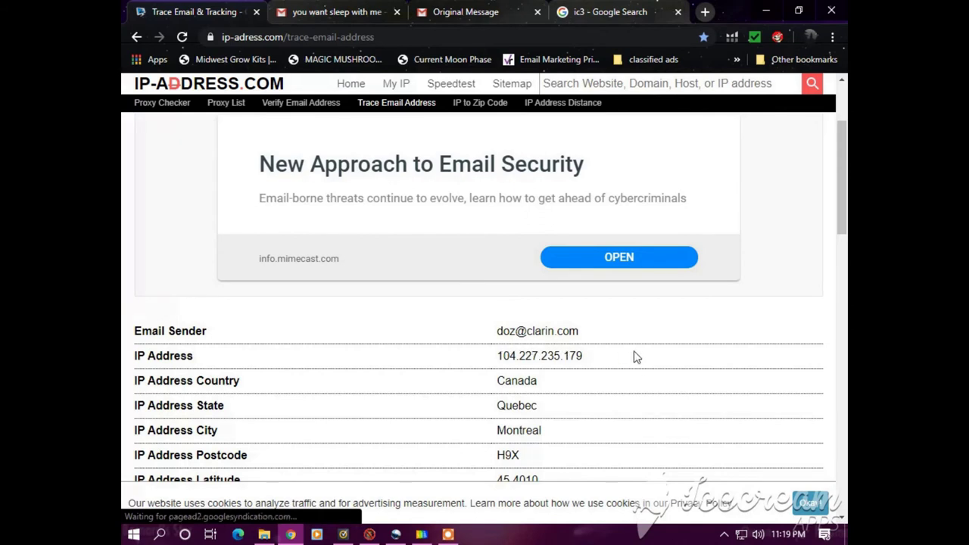
pyautogui.scroll(-2, 640, 369)
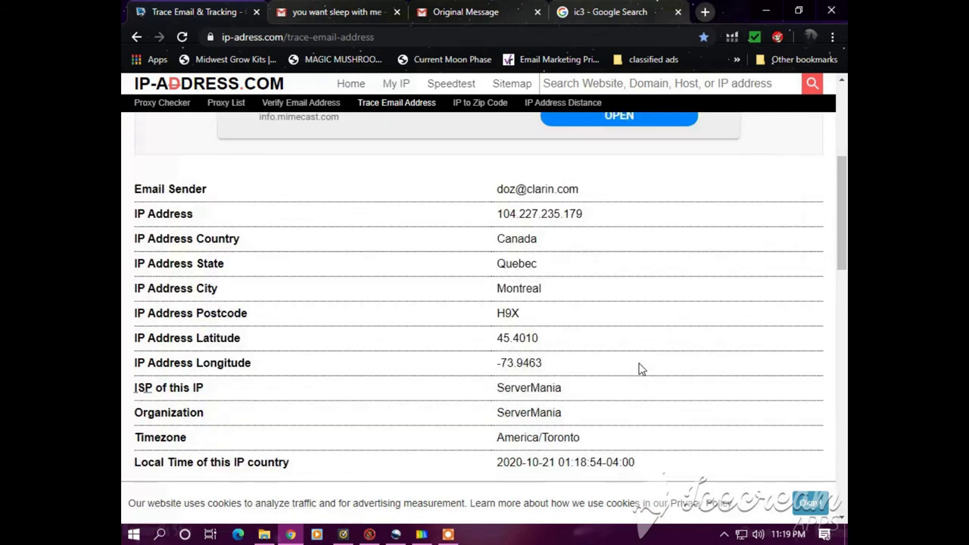
pyautogui.scroll(-1, 640, 369)
pyautogui.scroll(-3, 640, 369)
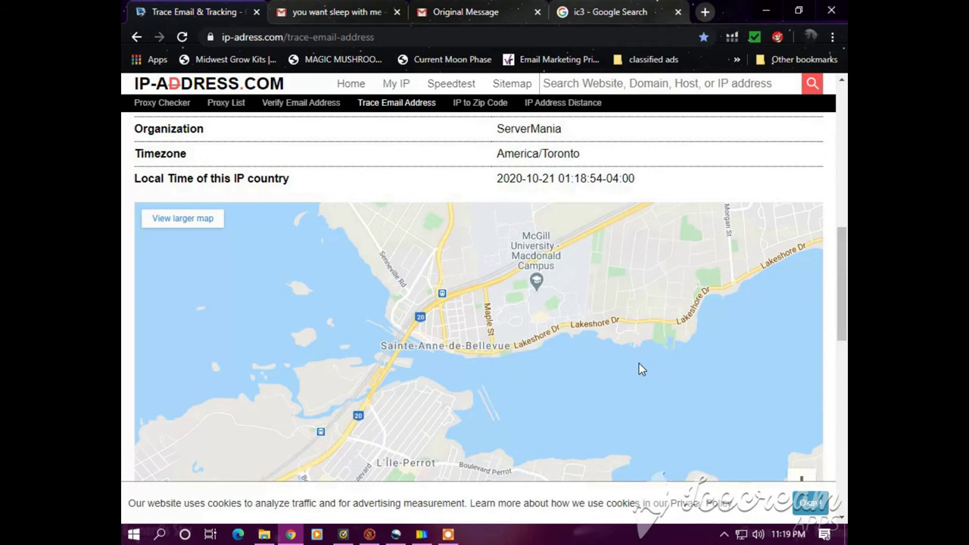
pyautogui.scroll(-3, 640, 369)
pyautogui.scroll(3, 640, 369)
# Go back to the trace form to check the pasted header, and switch to the ic3 search results
pyautogui.click(137, 37)
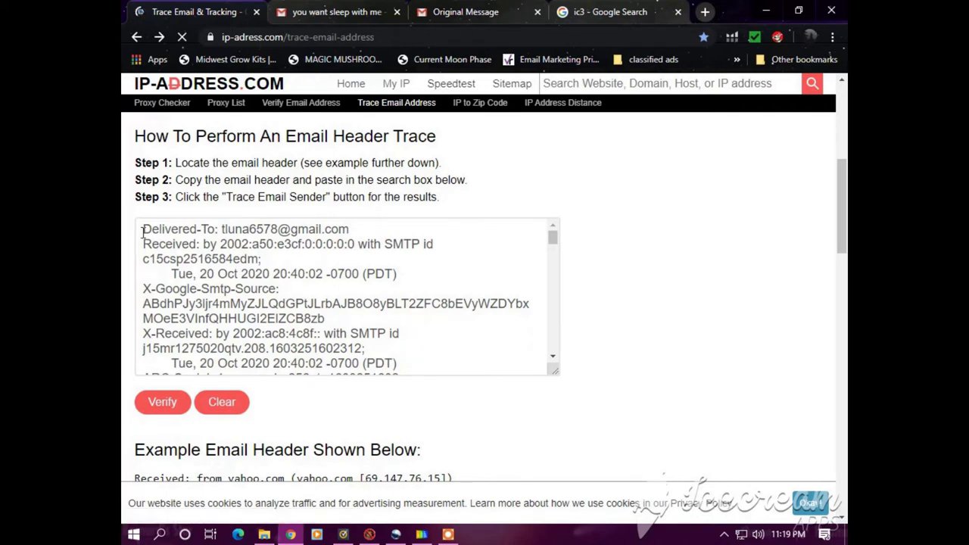
pyautogui.moveTo(143, 233); pyautogui.dragTo(363, 325)
pyautogui.click(686, 209)
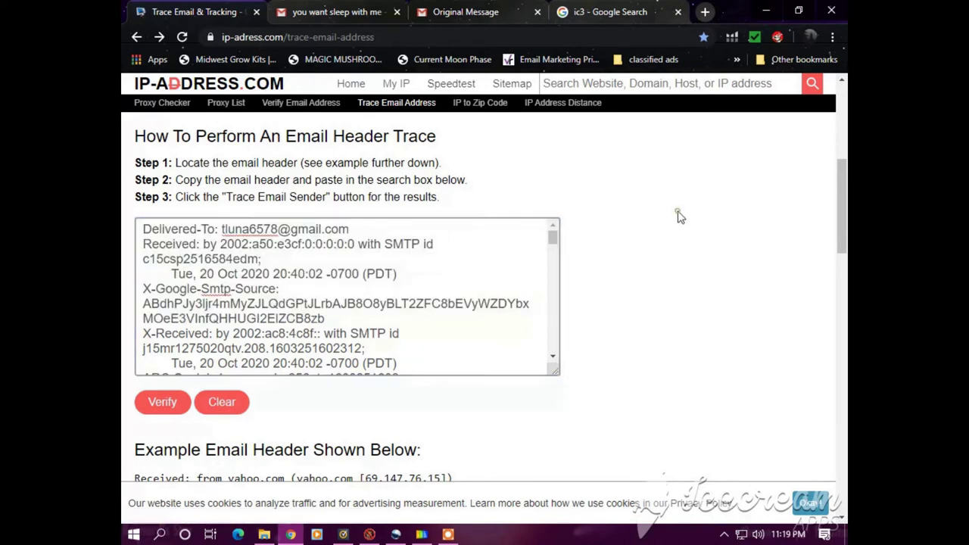
pyautogui.click(602, 15)
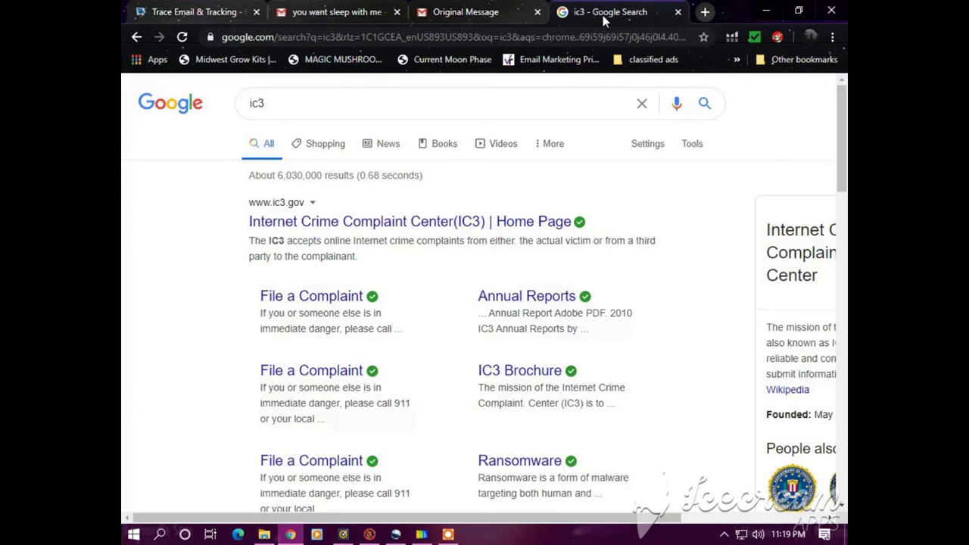
# Open the Internet Crime Complaint Center home page and start filing an Internet crime complaint with the IC3
pyautogui.click(425, 223)
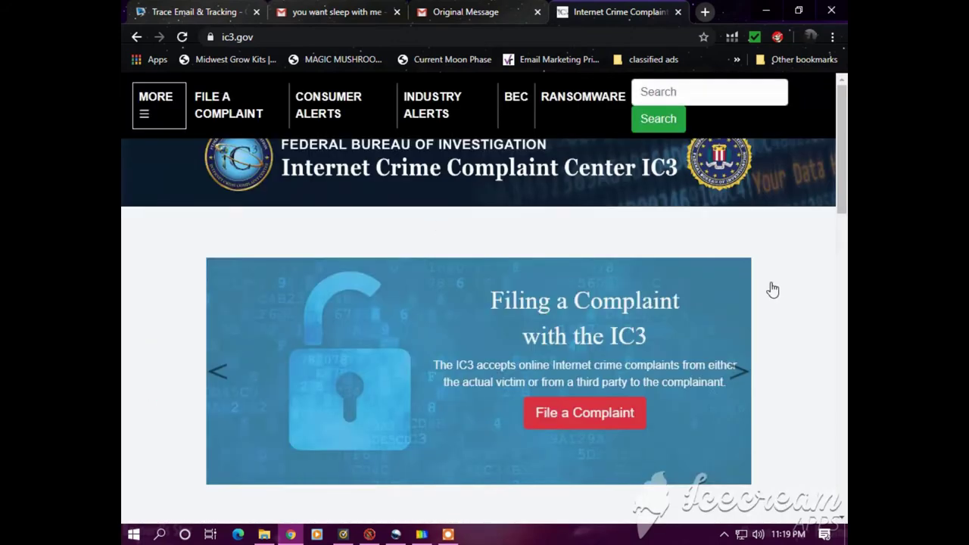
pyautogui.click(582, 424)
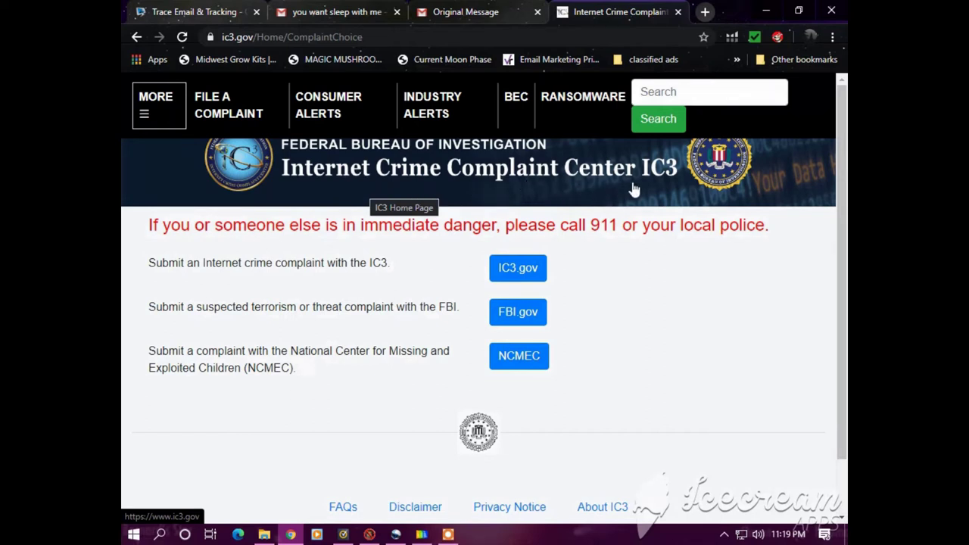
pyautogui.click(521, 270)
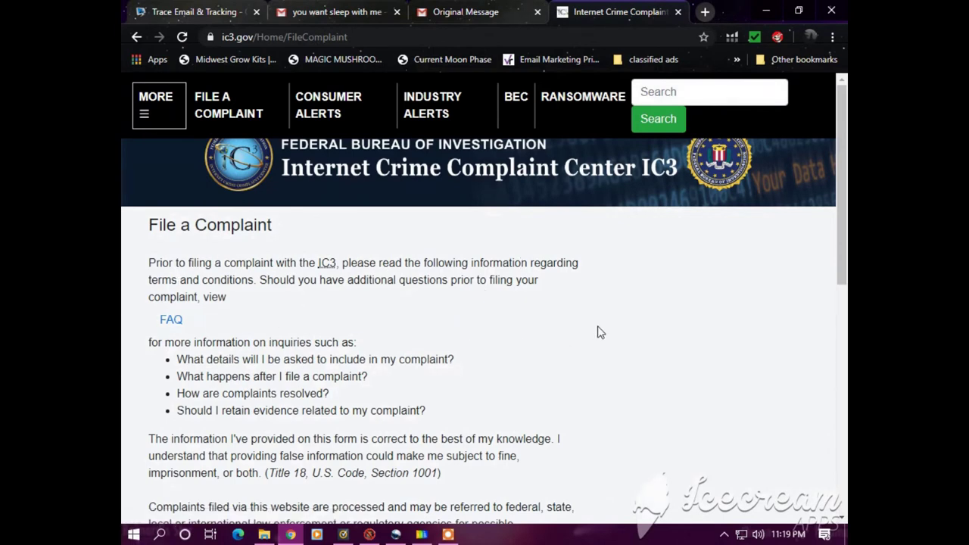
# Read the IC3 complaint terms and conditions through to the end and accept them
pyautogui.scroll(-1, 594, 315)
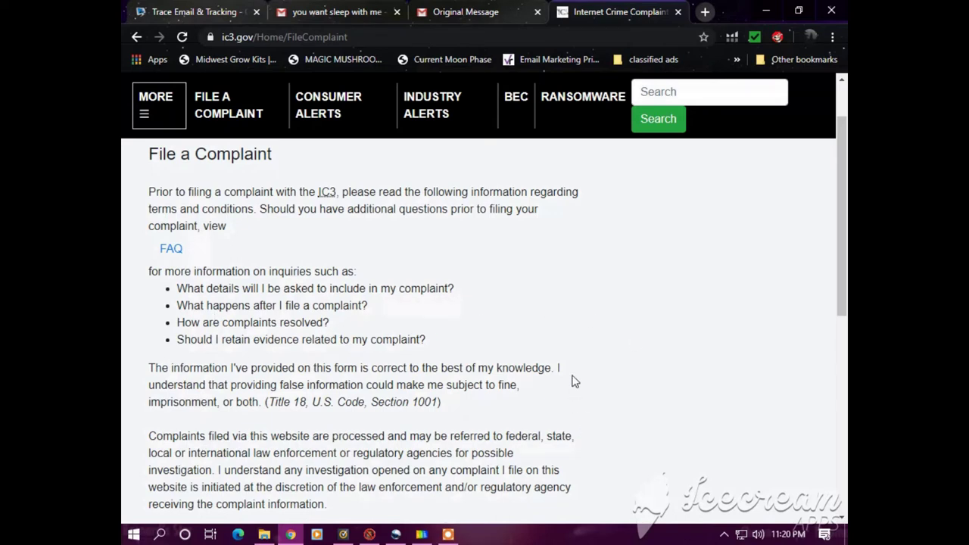
pyautogui.scroll(-5, 573, 391)
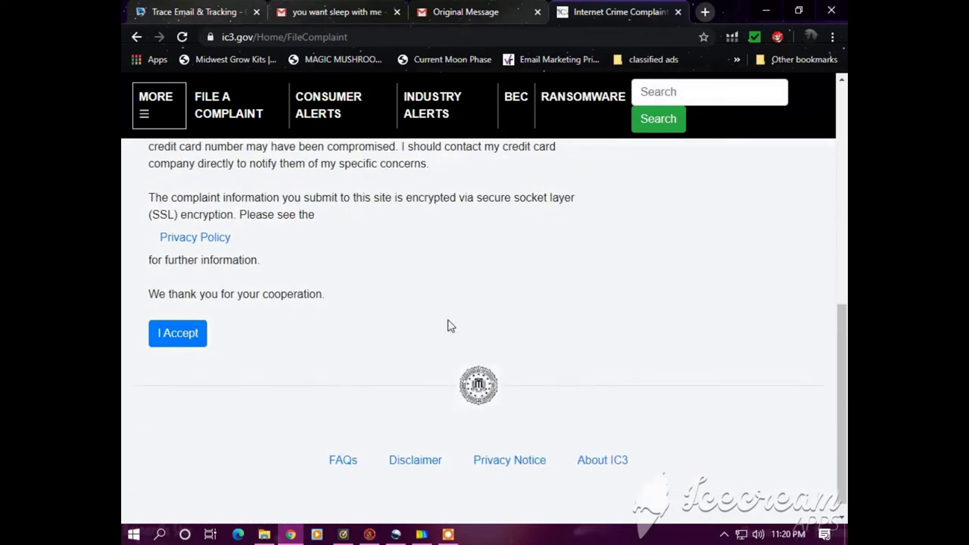
pyautogui.scroll(2, 341, 276)
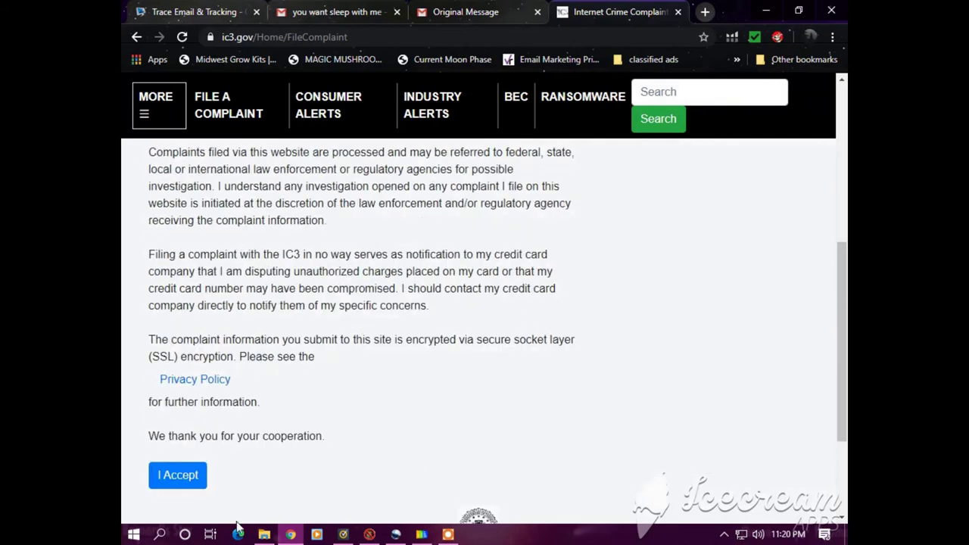
pyautogui.scroll(1, 405, 447)
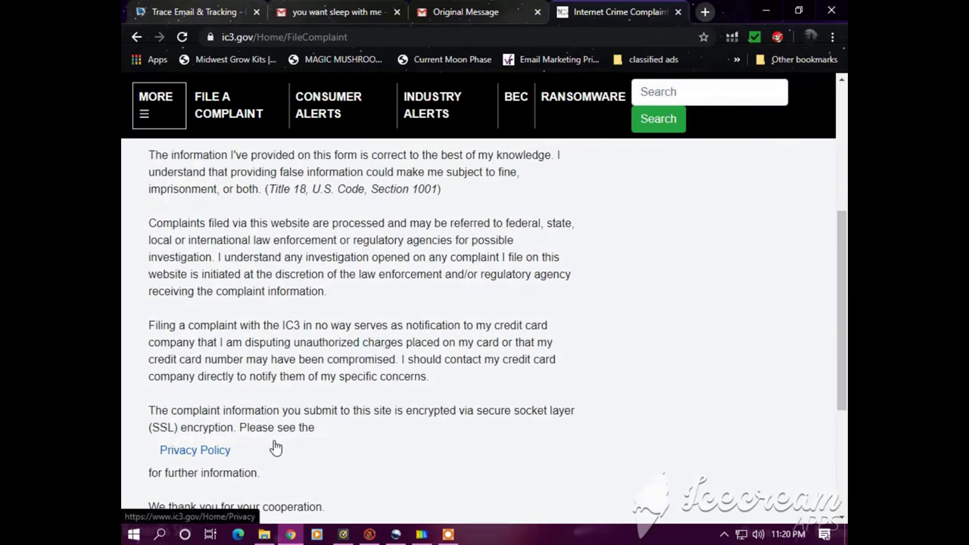
pyautogui.scroll(-3, 275, 443)
pyautogui.scroll(1, 275, 446)
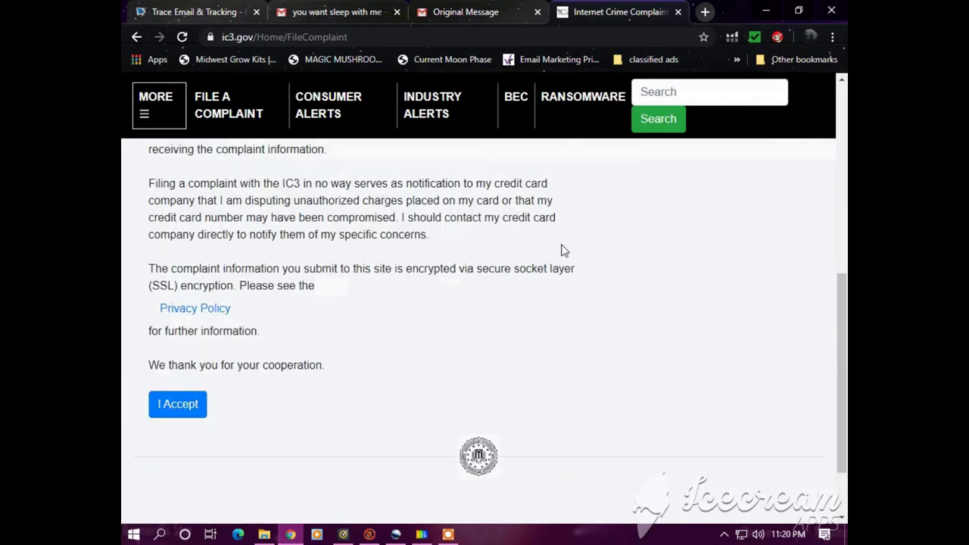
pyautogui.click(178, 407)
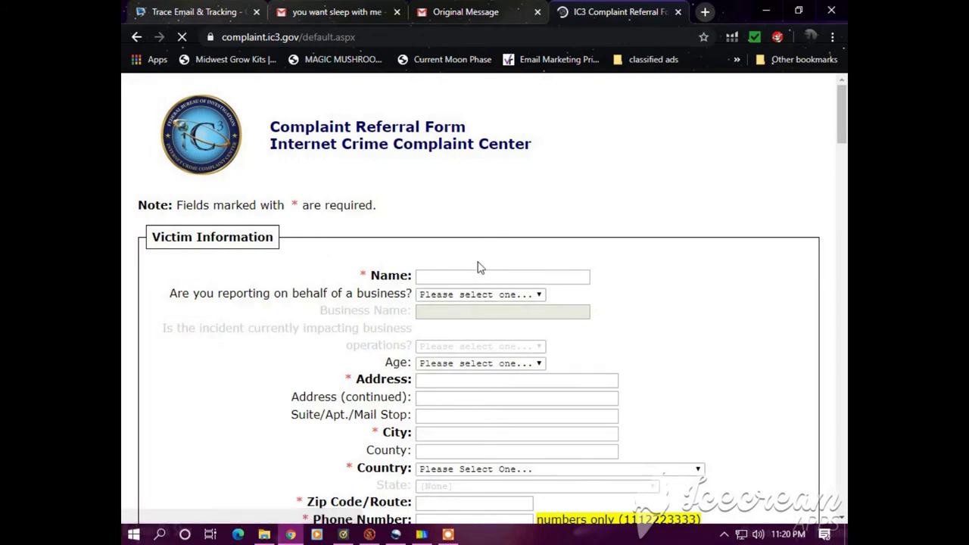
# Examine the complaint form's victim information, financial transaction and incident description sections, including the options for how the incident was carried out
pyautogui.scroll(-1, 477, 280)
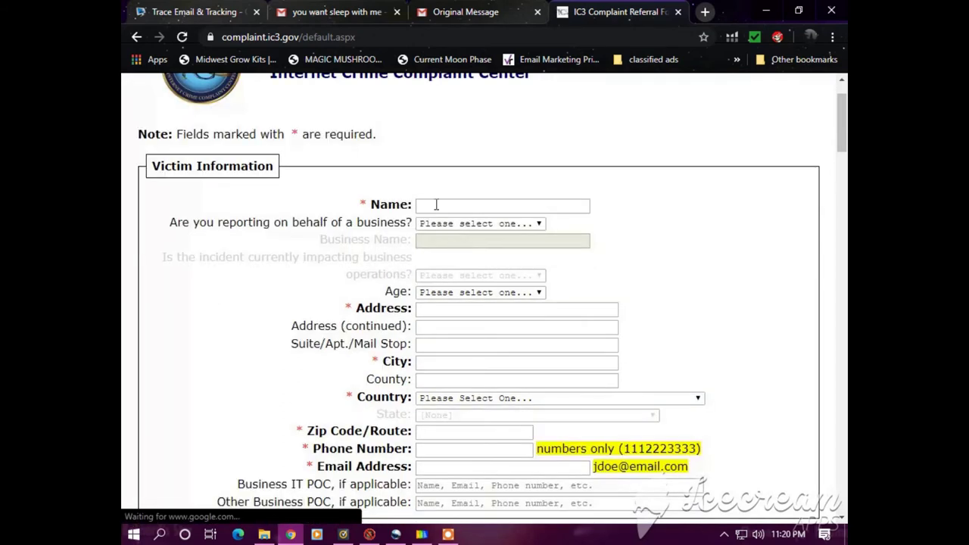
pyautogui.scroll(-2, 452, 242)
pyautogui.scroll(-3, 452, 243)
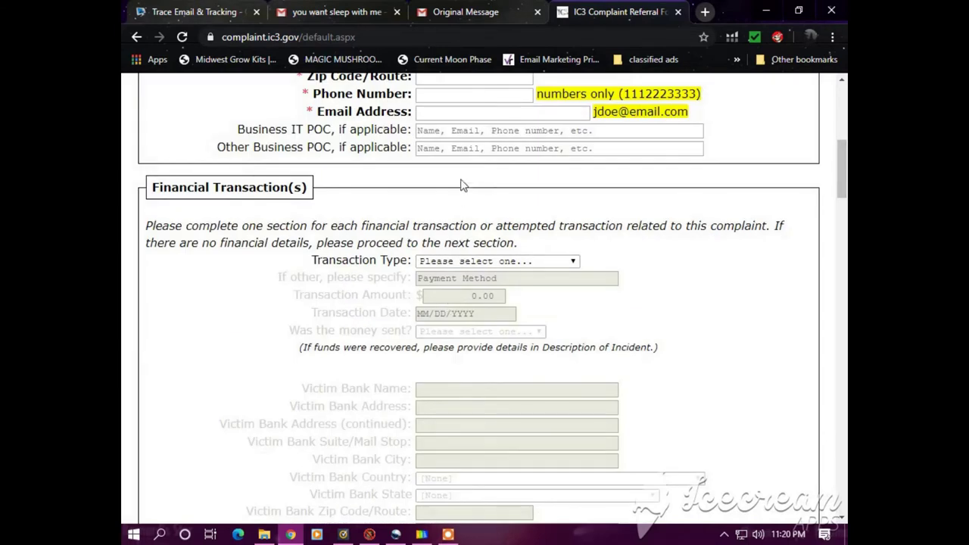
pyautogui.scroll(1, 460, 141)
pyautogui.scroll(3, 461, 142)
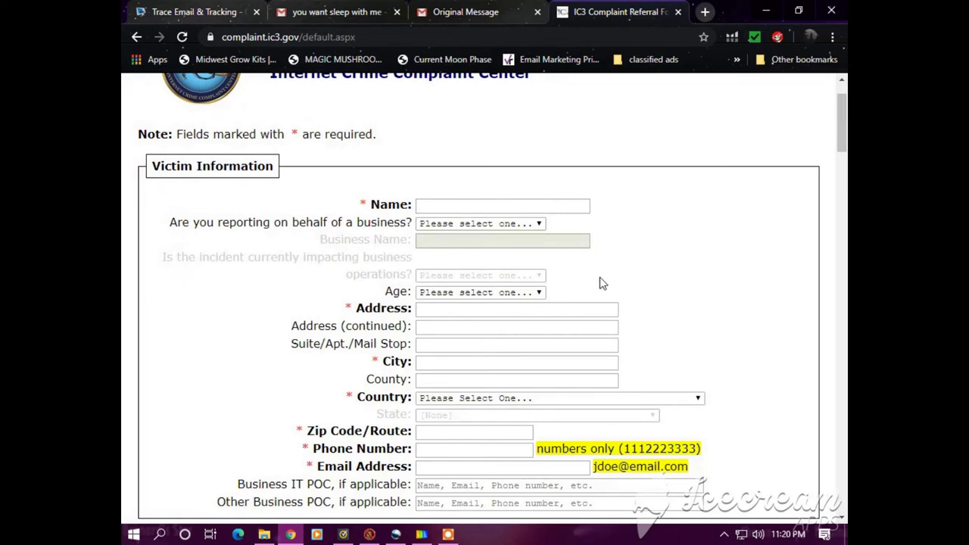
pyautogui.scroll(-5, 599, 283)
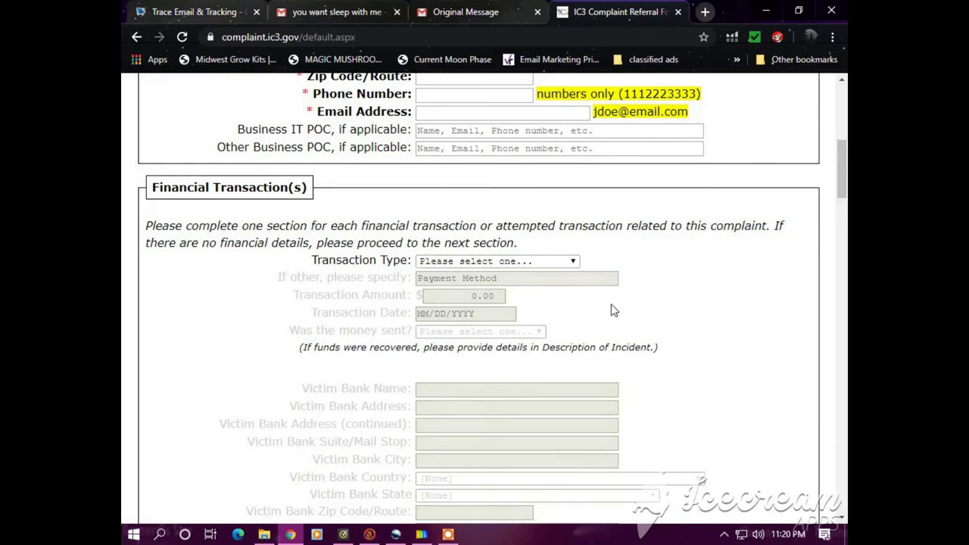
pyautogui.scroll(-2, 613, 309)
pyautogui.scroll(2, 612, 303)
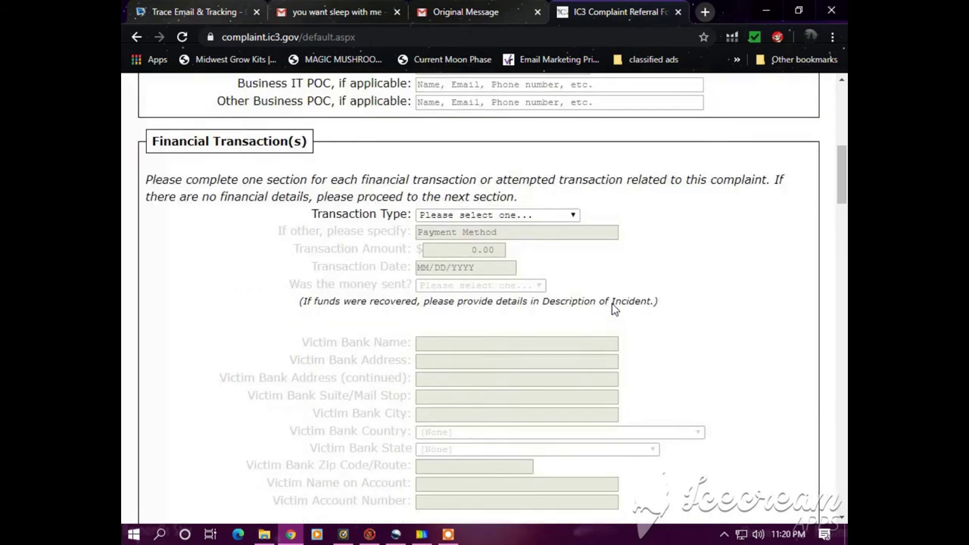
pyautogui.scroll(-2, 612, 303)
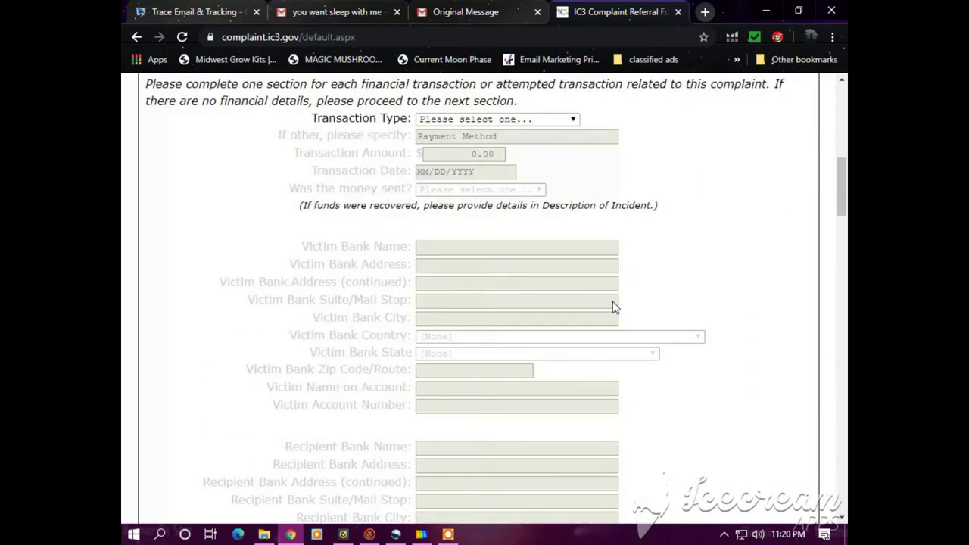
pyautogui.scroll(-1, 612, 303)
pyautogui.scroll(-4, 512, 286)
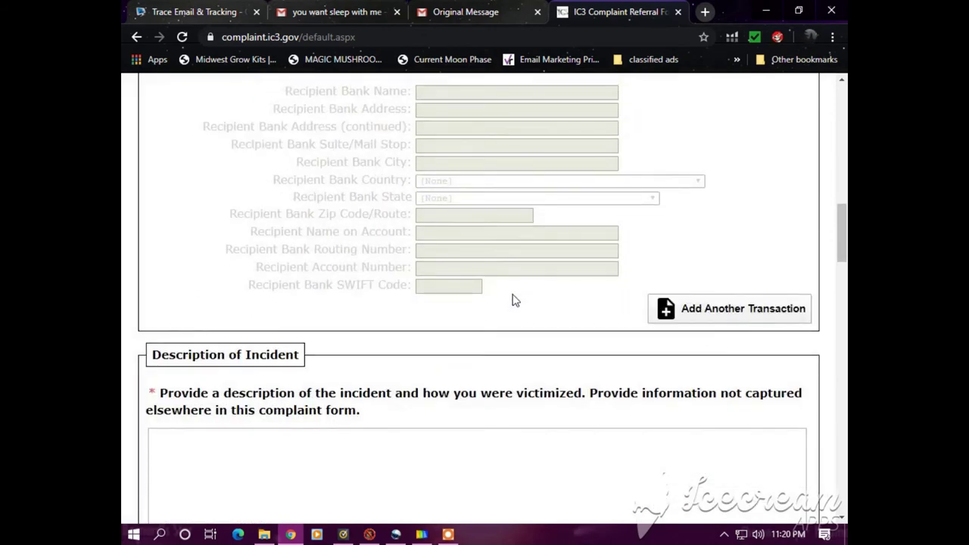
pyautogui.scroll(-2, 515, 299)
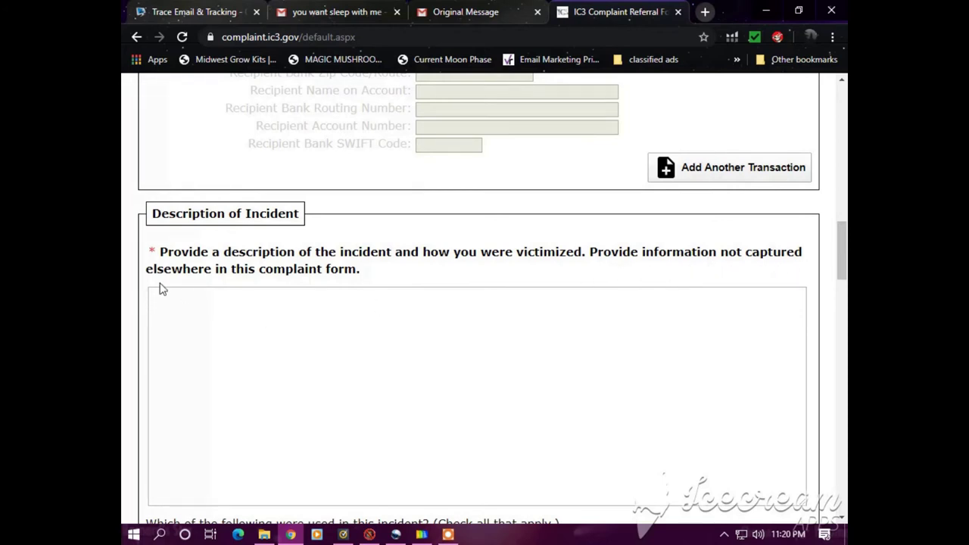
pyautogui.scroll(-4, 589, 330)
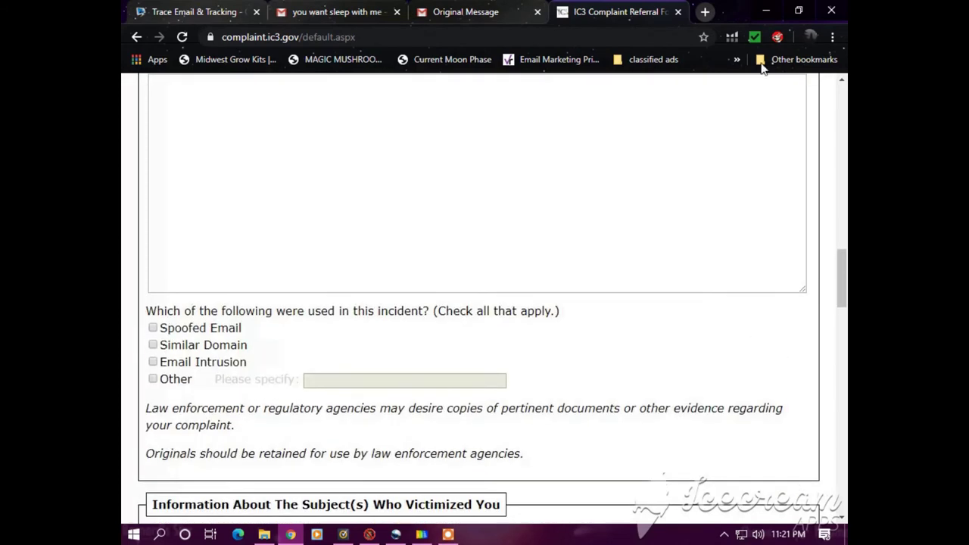
# Switch to File Explorer and open the letter6 document from the USB drive in Trio Office Writer
pyautogui.click(766, 11)
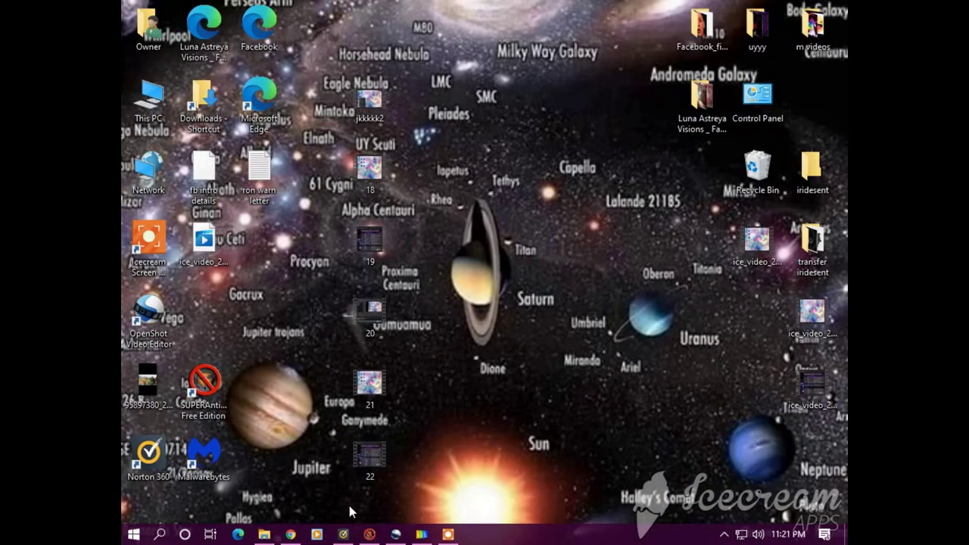
pyautogui.click(265, 534)
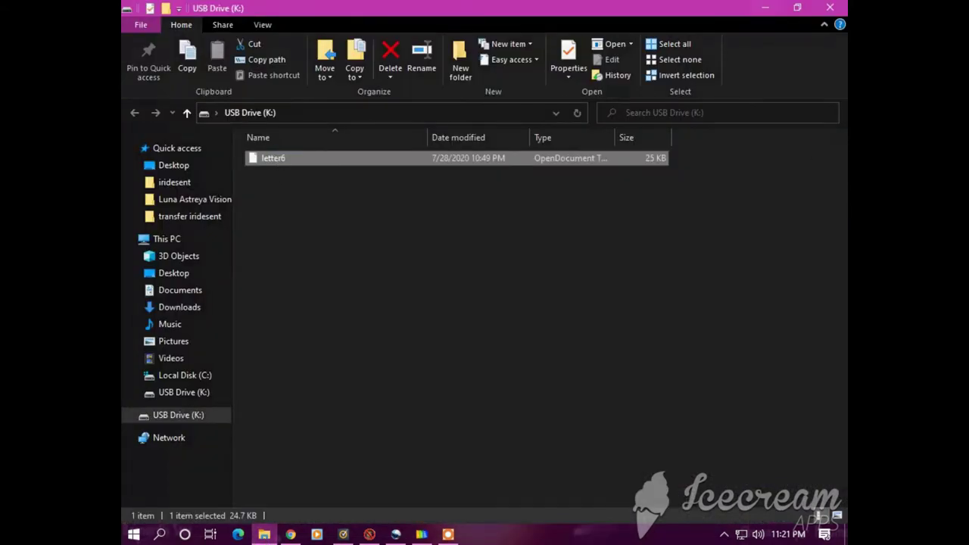
pyautogui.click(766, 9)
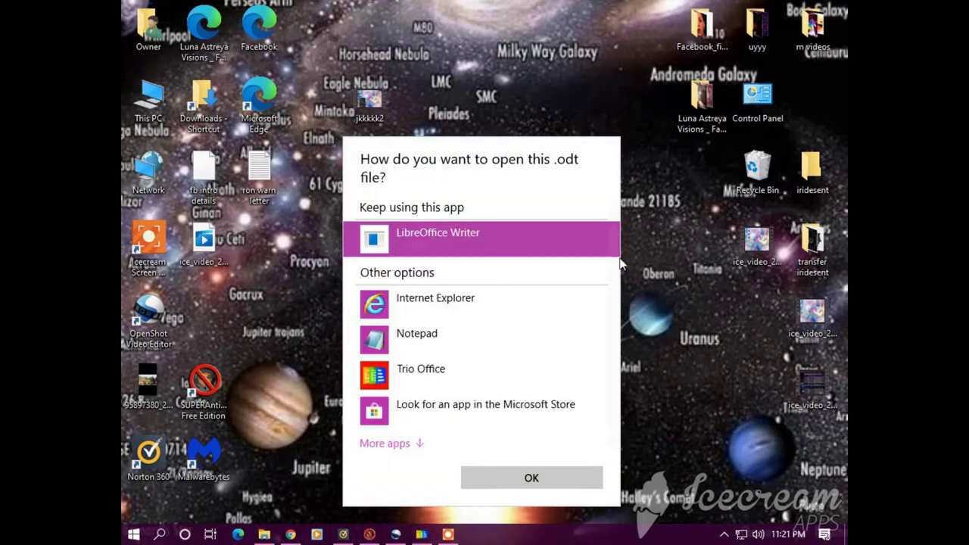
pyautogui.click(511, 482)
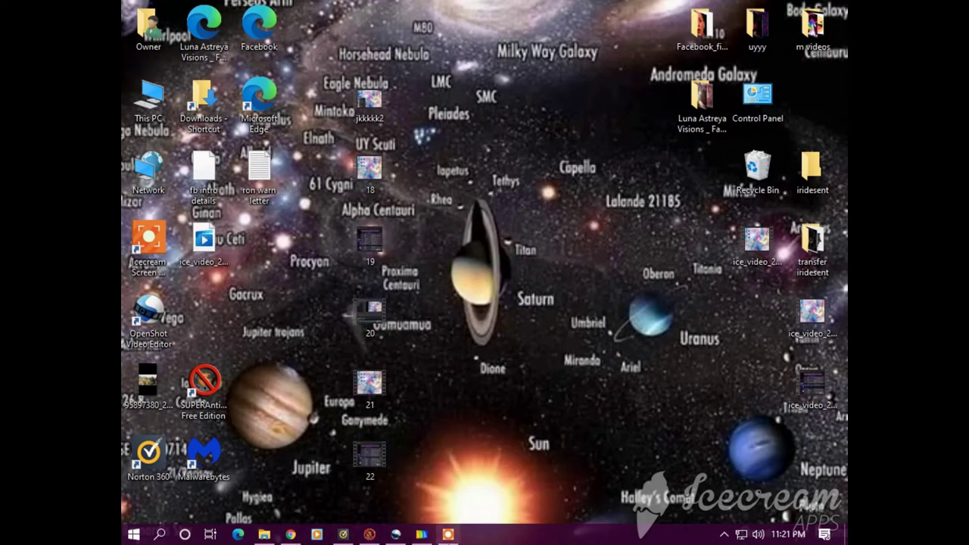
pyautogui.click(512, 481)
pyautogui.click(449, 535)
pyautogui.click(512, 481)
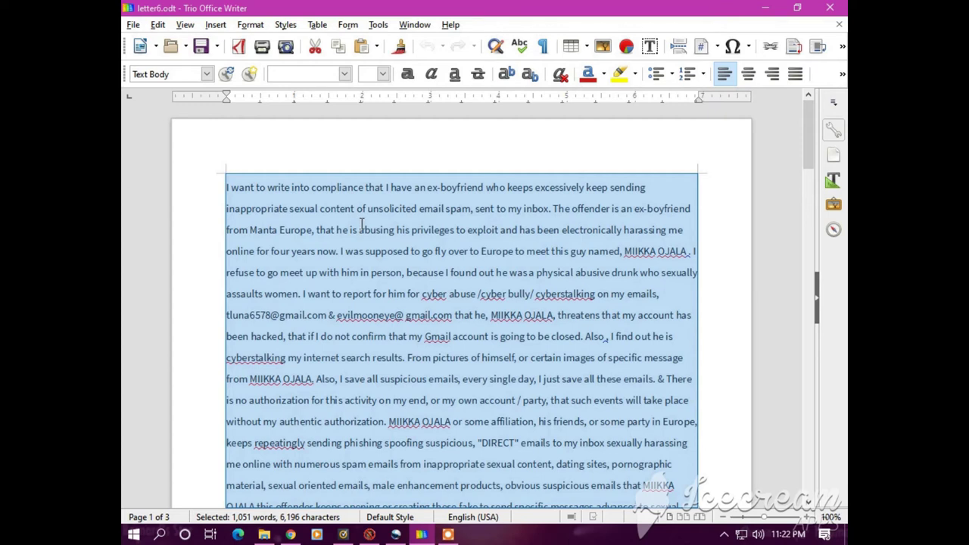
# Copy the letter's entire text and paste it into the incident description of the complaint form in Chrome
pyautogui.rightClick(334, 188)
pyautogui.click(367, 213)
pyautogui.click(766, 8)
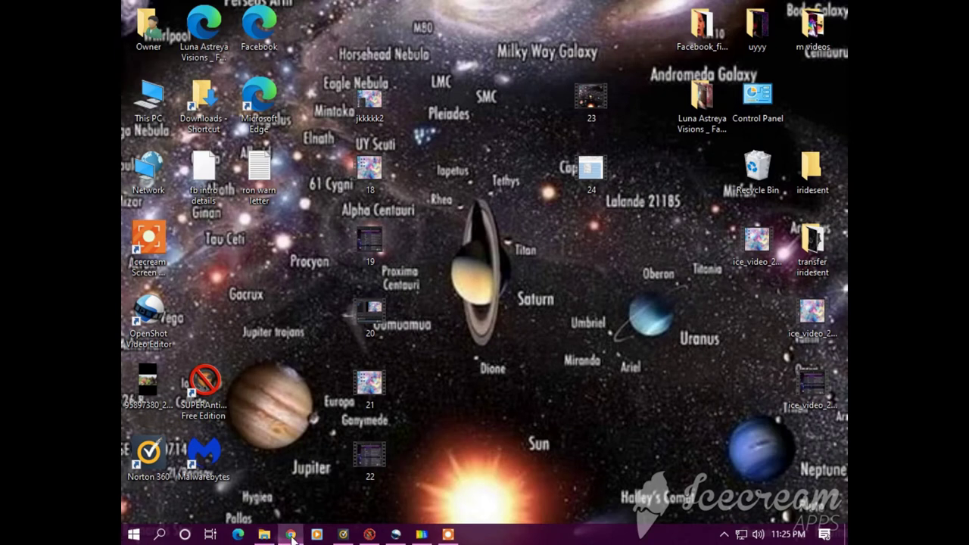
pyautogui.click(291, 534)
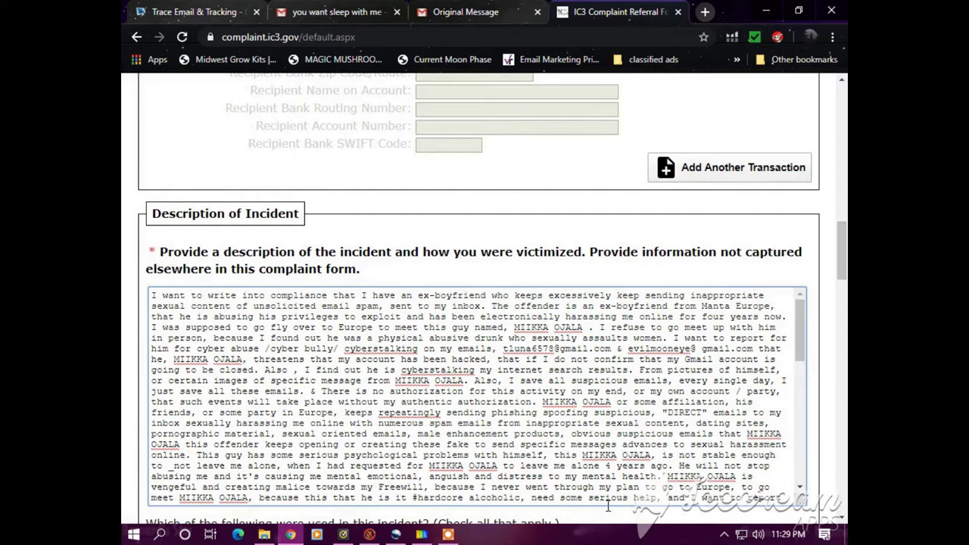
# Read through the pasted incident description to its last line
pyautogui.scroll(-1, 779, 478)
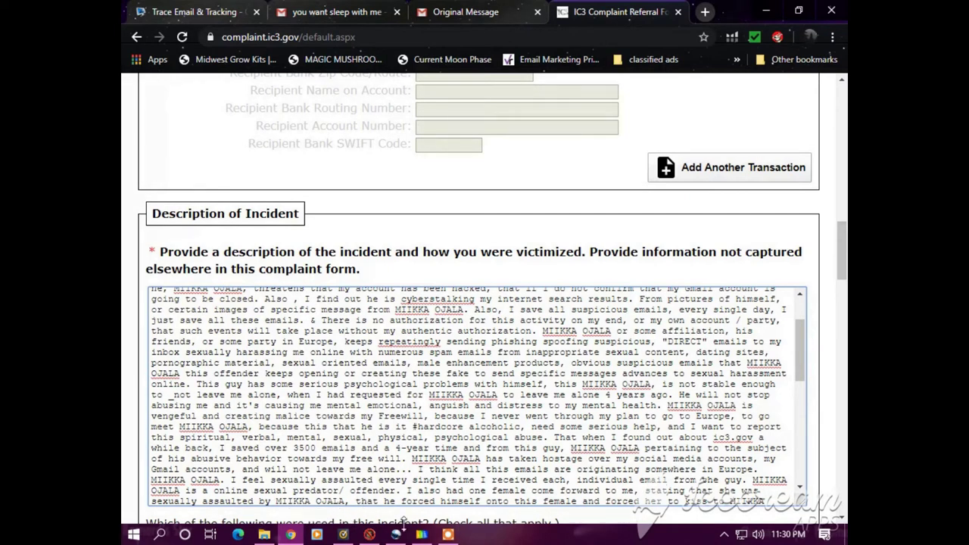
pyautogui.scroll(-2, 527, 483)
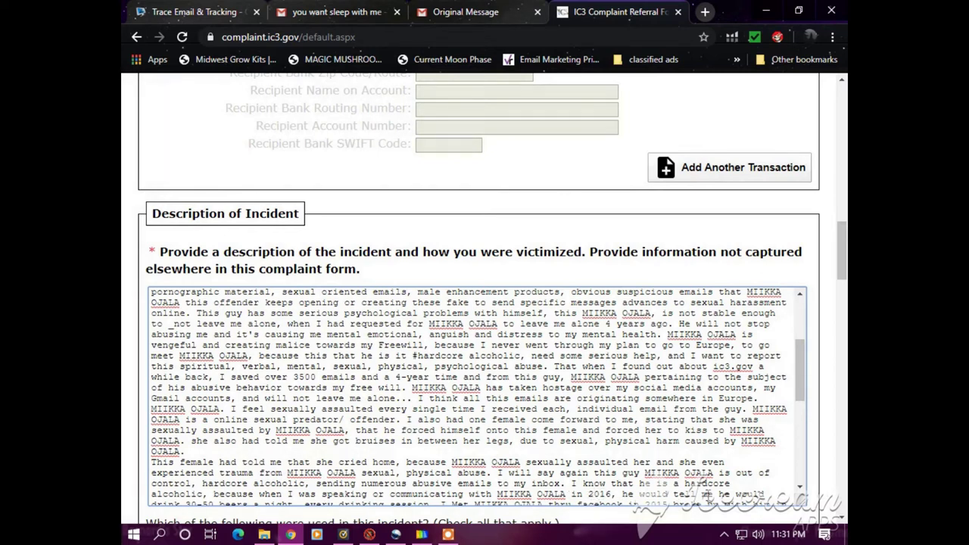
pyautogui.scroll(-1, 643, 489)
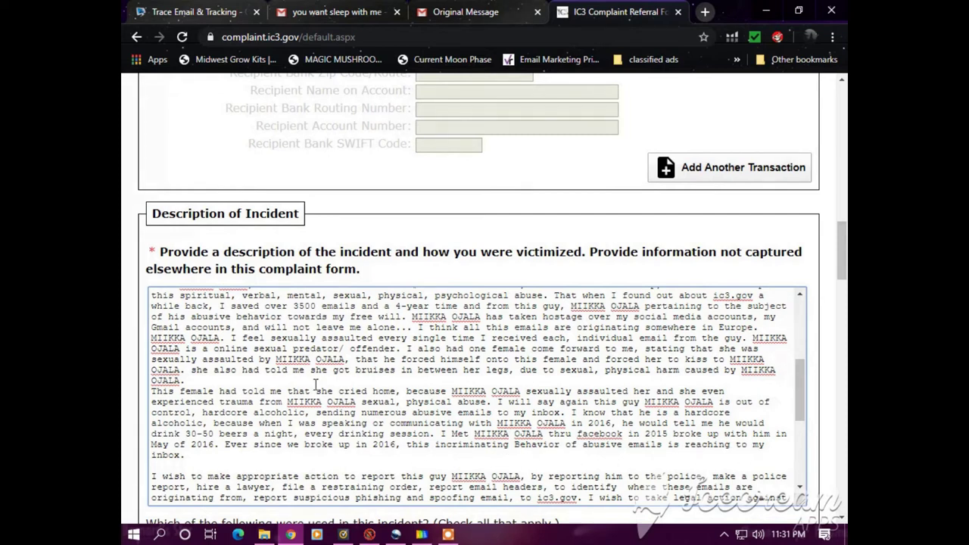
pyautogui.scroll(-1, 315, 386)
pyautogui.scroll(-1, 315, 387)
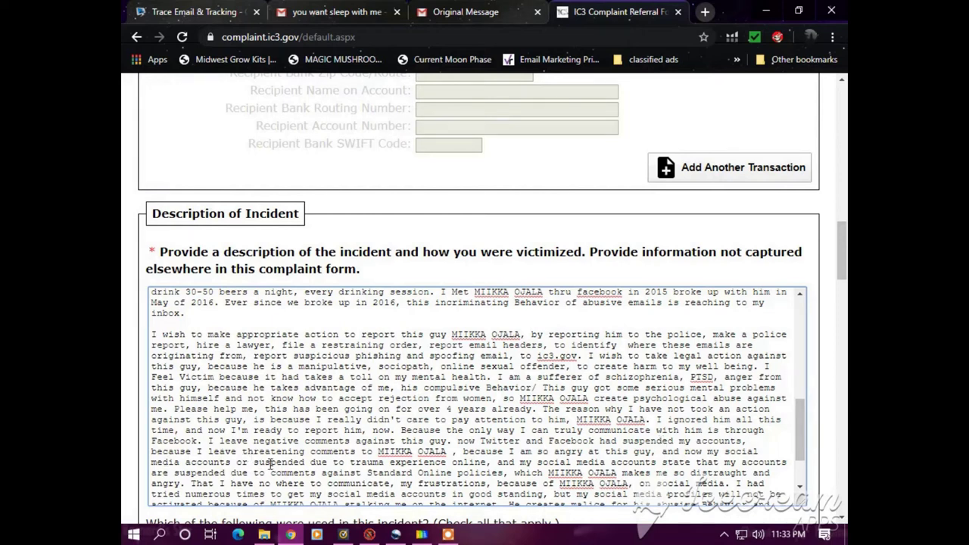
pyautogui.click(377, 457)
pyautogui.press('BackSpace')
pyautogui.scroll(-2, 212, 500)
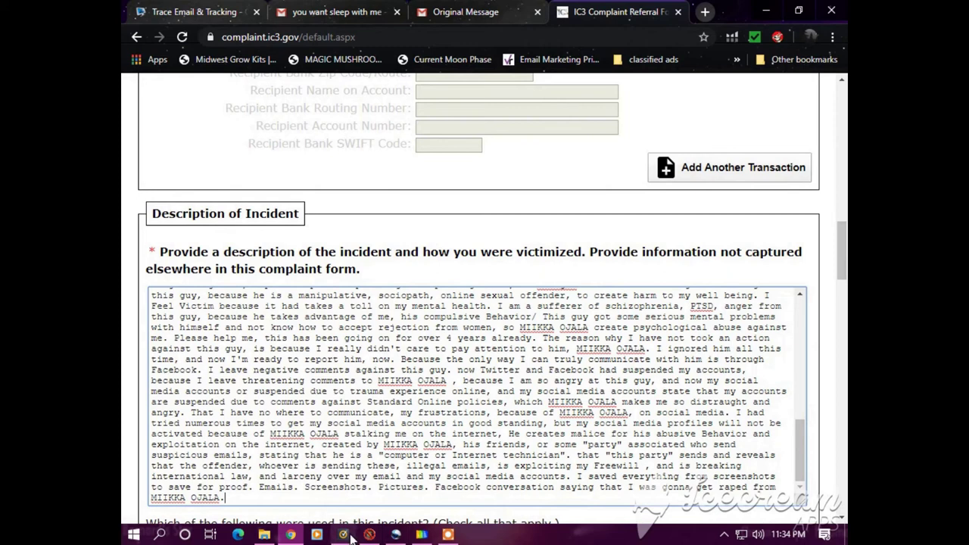
# Mark Spoofed Email, Similar Domain and Email Intrusion as used in the incident
pyautogui.scroll(-1, 299, 431)
pyautogui.scroll(-1, 298, 442)
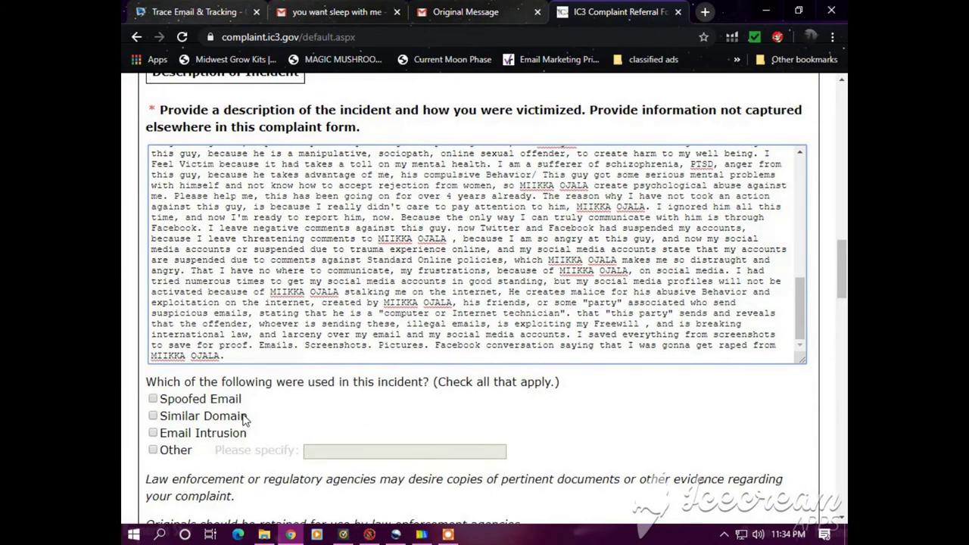
pyautogui.click(155, 403)
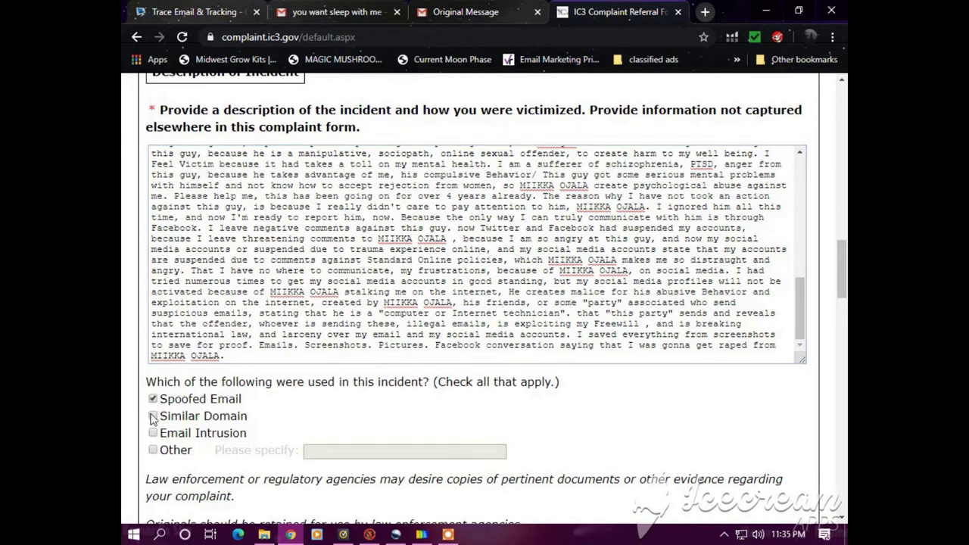
pyautogui.click(154, 418)
# Examine the section on the subjects who victimized you, from the name field to the IP address field
pyautogui.scroll(-3, 303, 418)
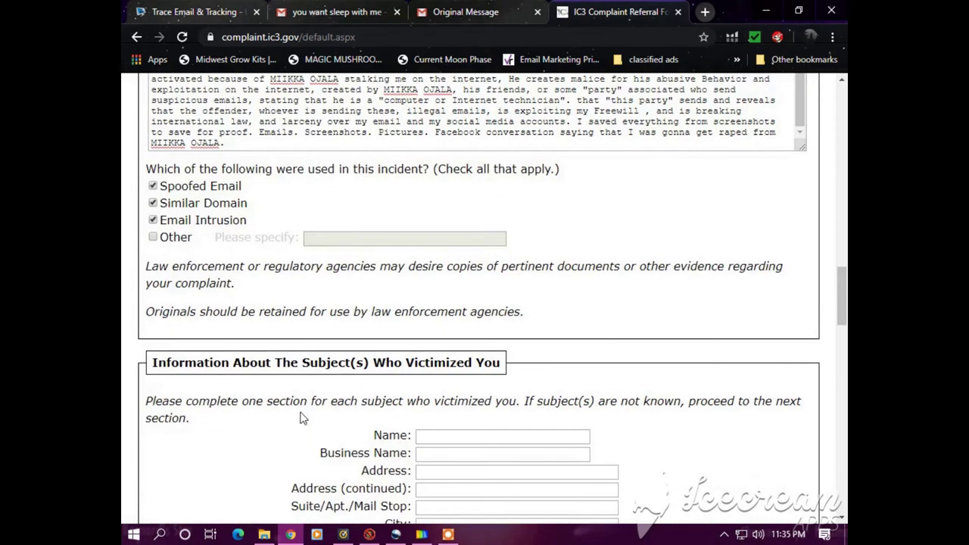
pyautogui.scroll(-3, 301, 416)
pyautogui.scroll(1, 318, 379)
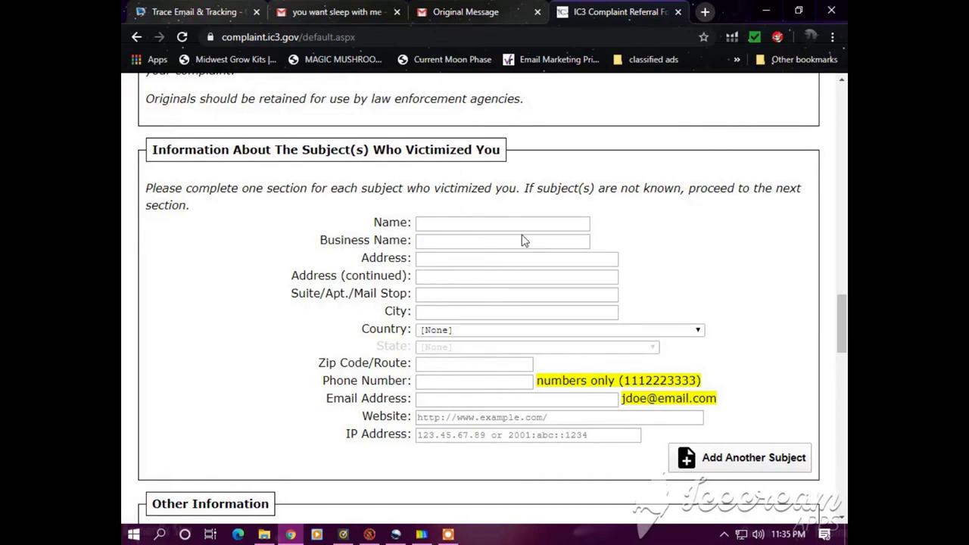
pyautogui.scroll(2, 478, 260)
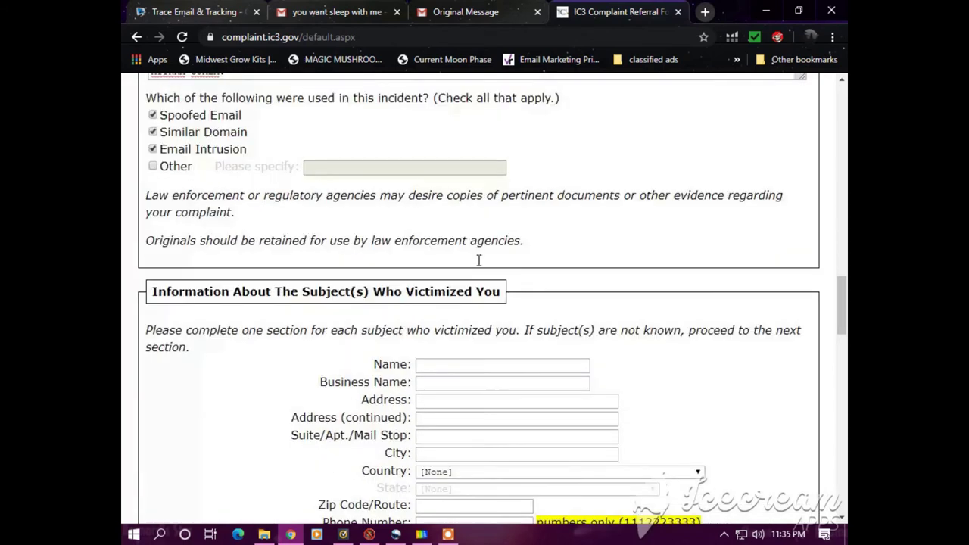
# Copy the suspicious email's entire header text from the trace box on IP-ADDRESS.COM
pyautogui.scroll(-1, 481, 257)
pyautogui.scroll(1, 485, 255)
pyautogui.scroll(-2, 484, 255)
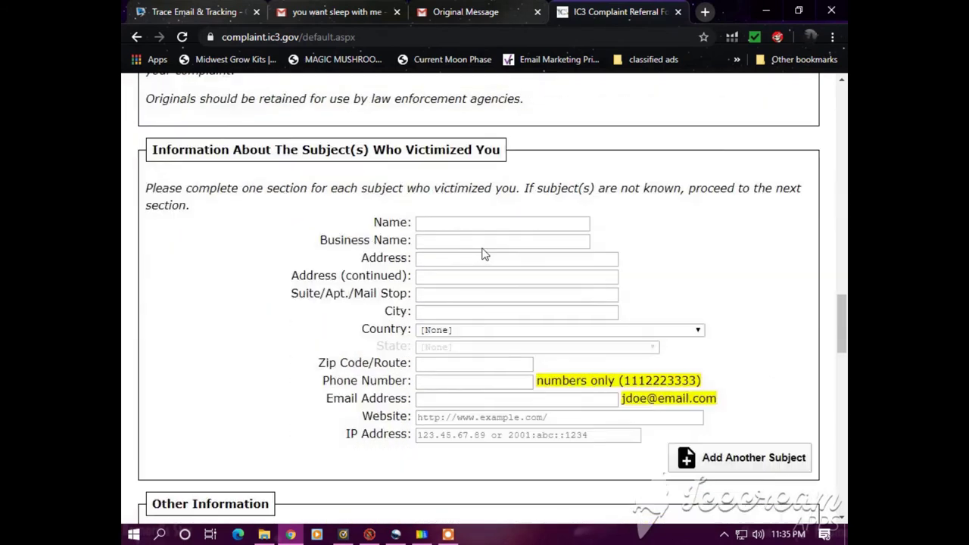
pyautogui.scroll(-2, 487, 248)
pyautogui.scroll(-3, 490, 243)
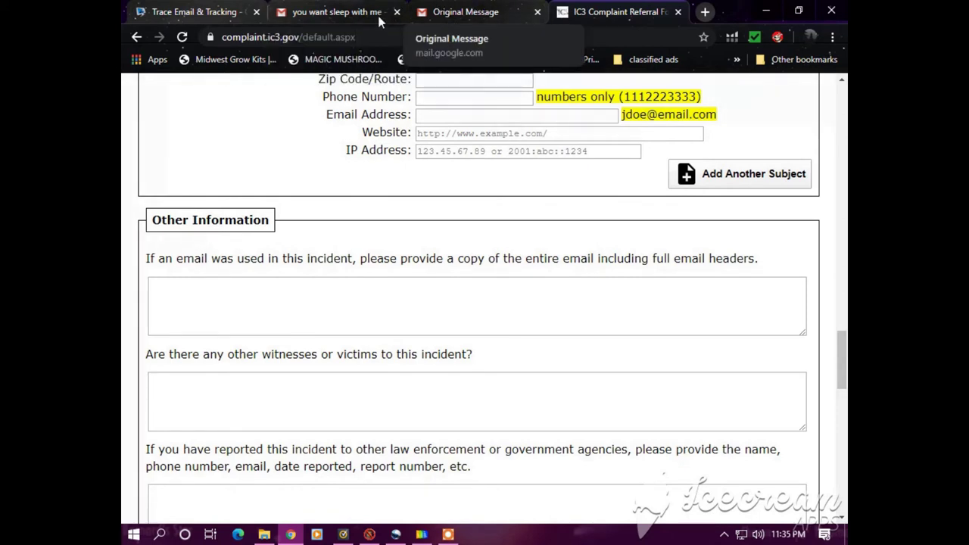
pyautogui.click(199, 13)
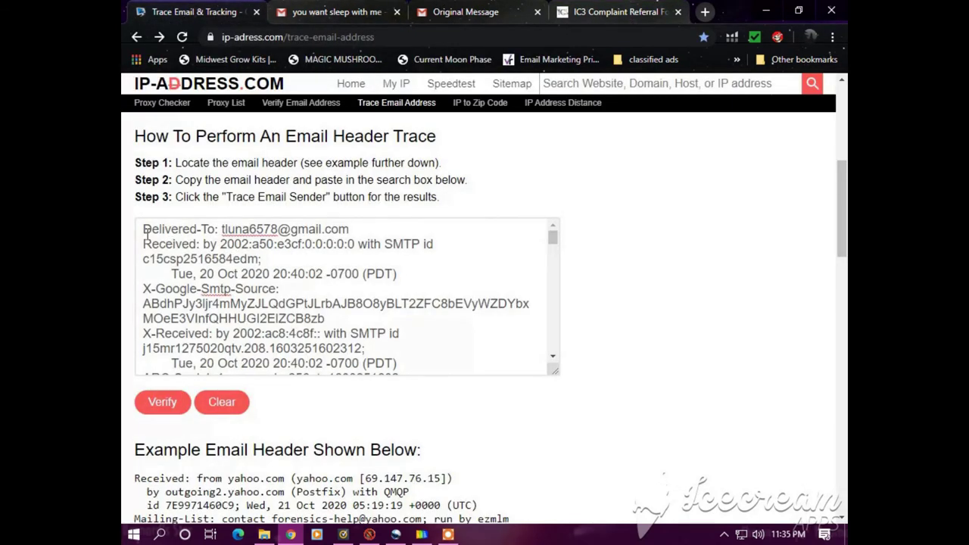
pyautogui.moveTo(139, 233); pyautogui.dragTo(534, 448)
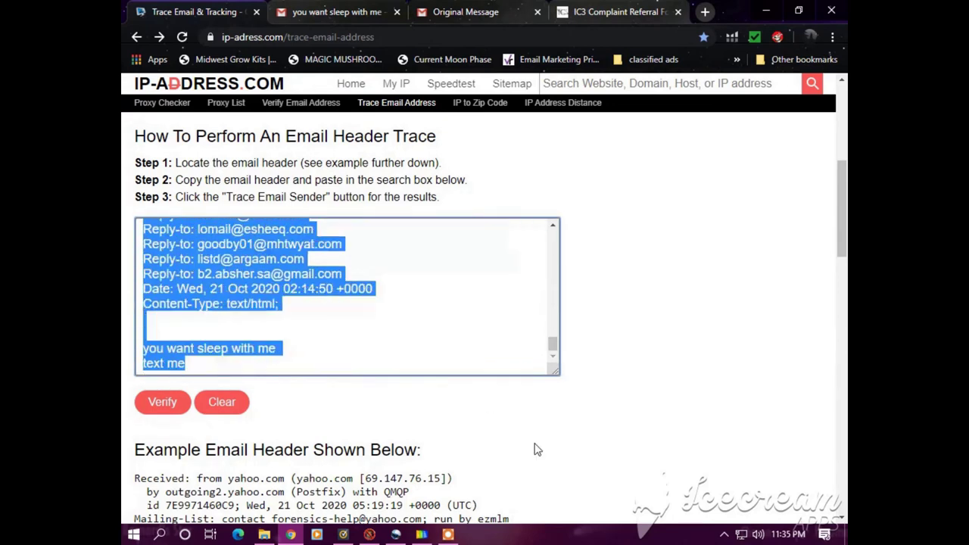
pyautogui.rightClick(212, 273)
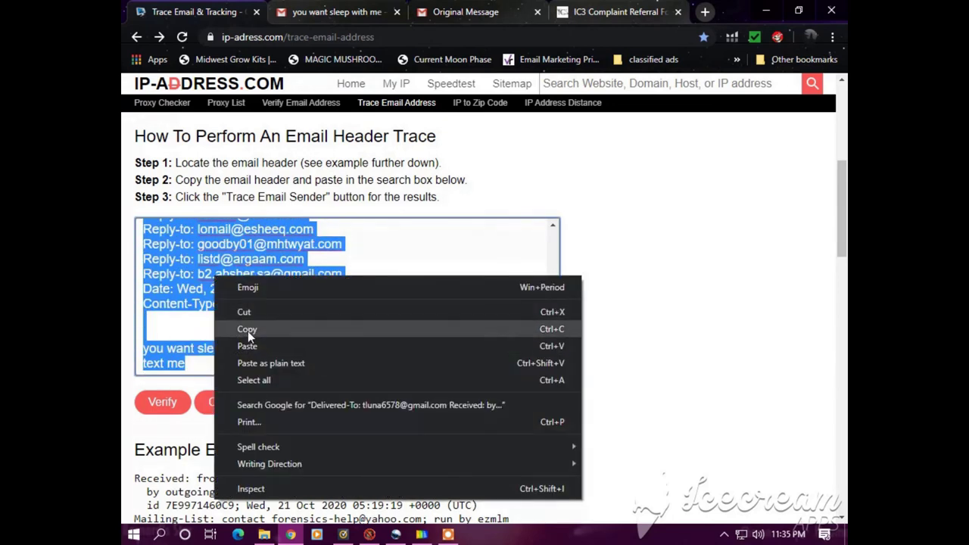
pyautogui.click(249, 329)
# Paste the copied header into the IC3 complaint form's field for the entire email including full email headers
pyautogui.click(612, 10)
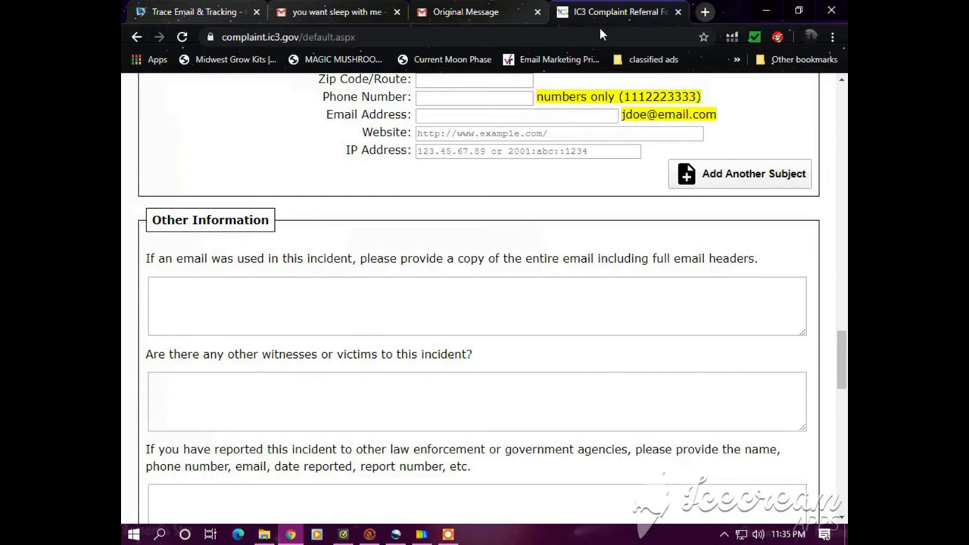
pyautogui.click(277, 288)
pyautogui.rightClick(277, 288)
pyautogui.click(356, 417)
# Review the rest of the complaint form, from who filed the complaint through the Privacy Act Statement to the digital signature and submission
pyautogui.scroll(-4, 404, 465)
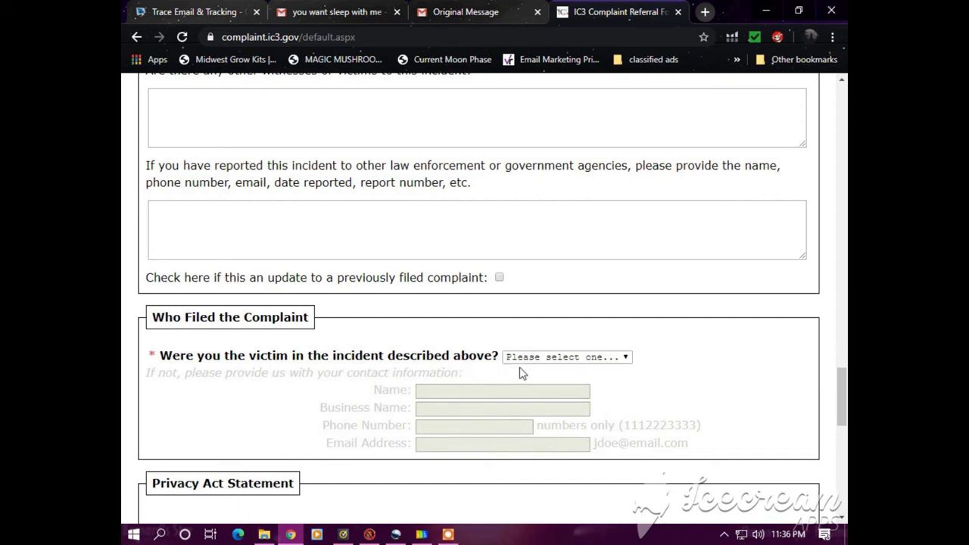
pyautogui.click(539, 393)
pyautogui.scroll(-2, 544, 391)
pyautogui.scroll(-3, 544, 391)
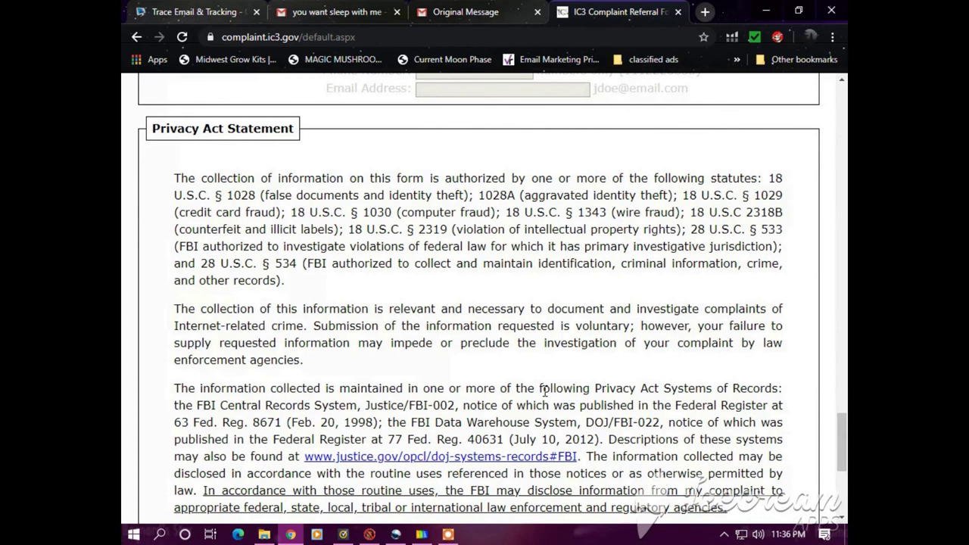
pyautogui.scroll(-2, 544, 391)
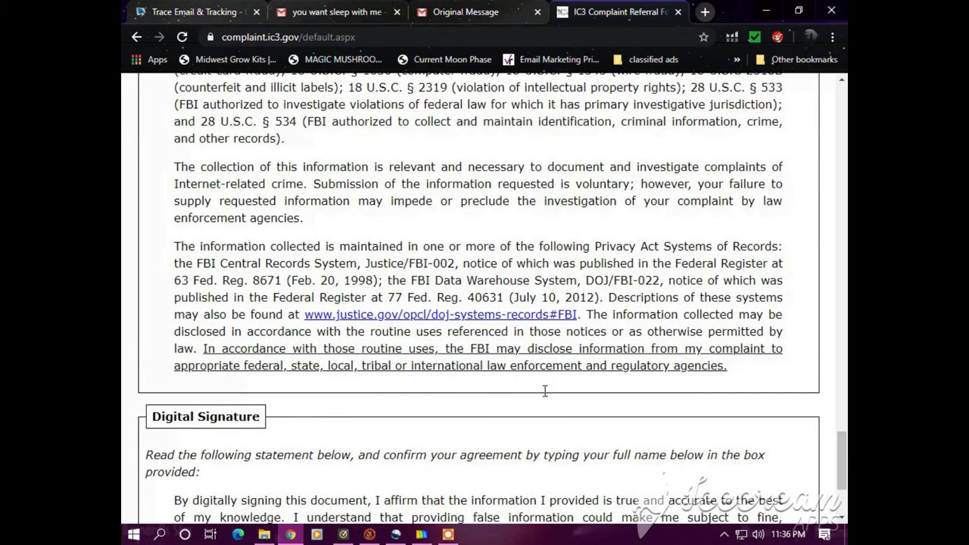
pyautogui.scroll(-2, 547, 392)
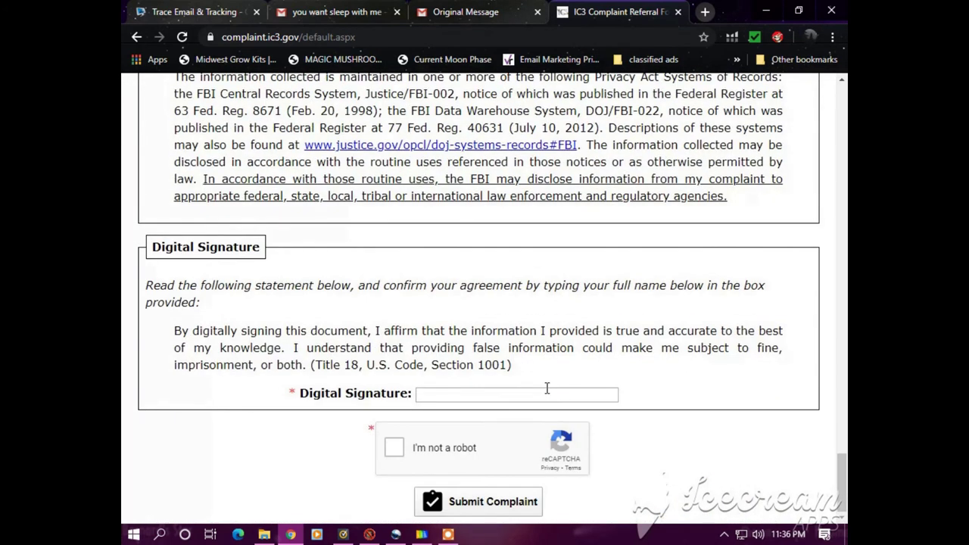
# Try to report the "you want sleep with me" email in Gmail as spam
pyautogui.click(311, 12)
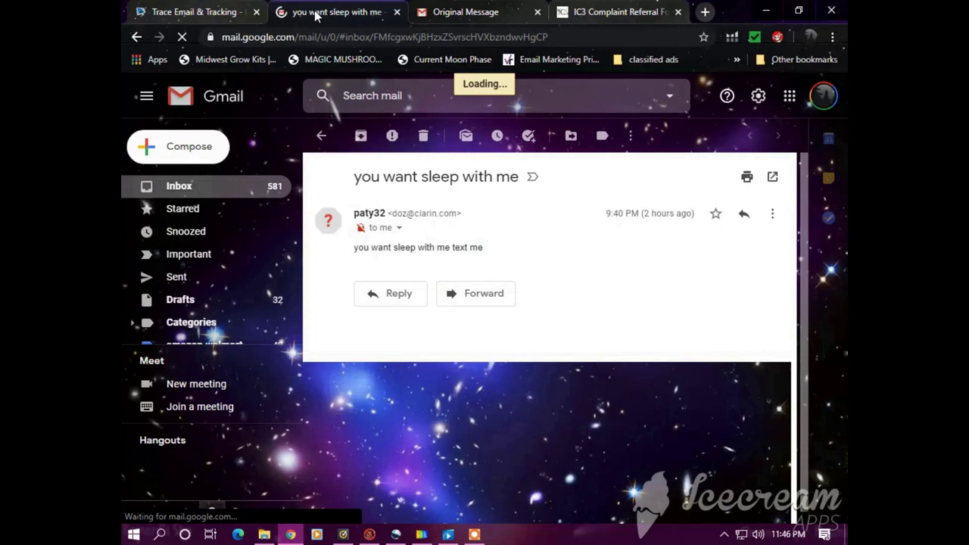
pyautogui.click(773, 215)
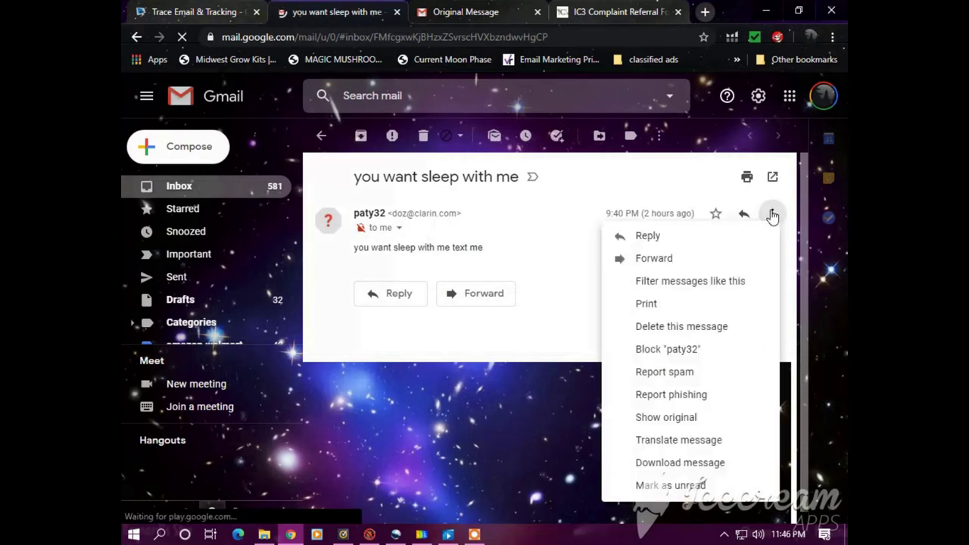
pyautogui.click(656, 376)
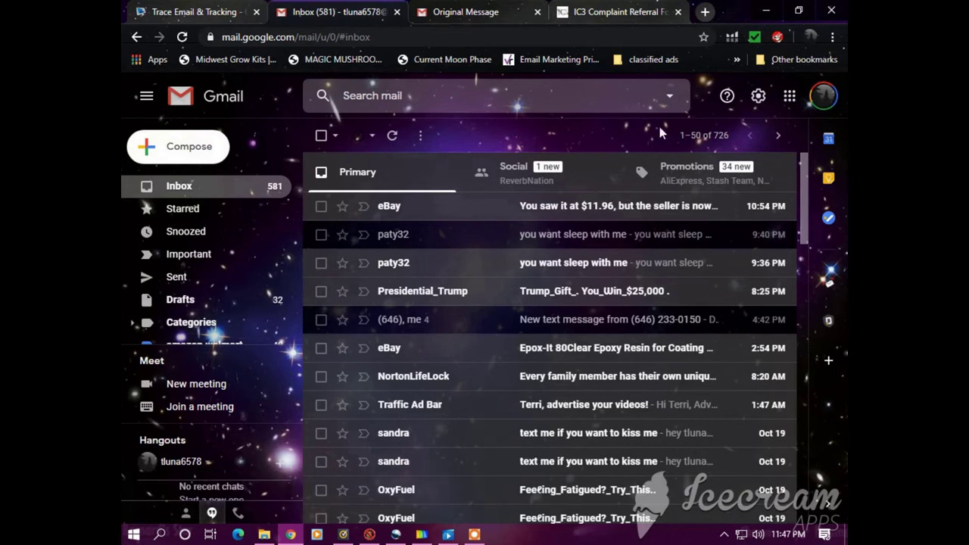
pyautogui.click(474, 535)
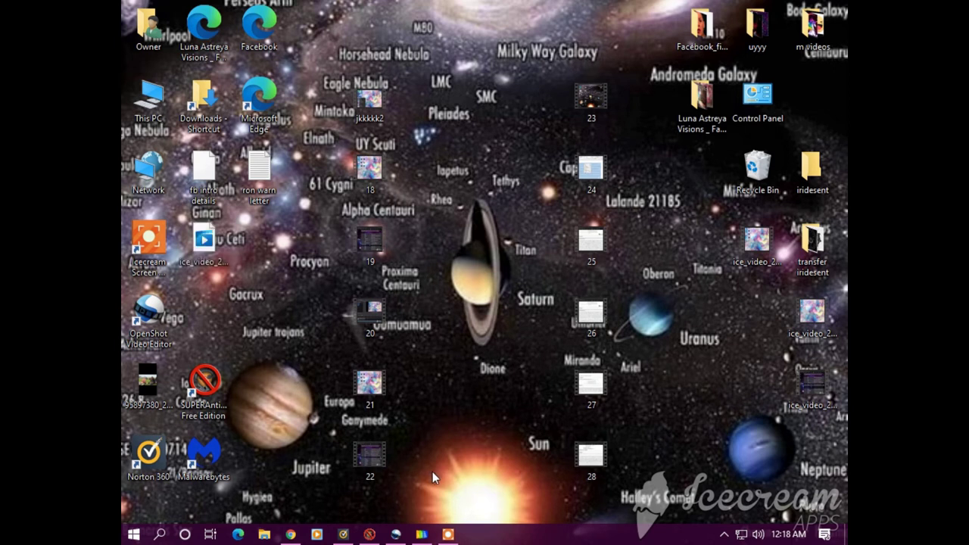
pyautogui.click(450, 536)
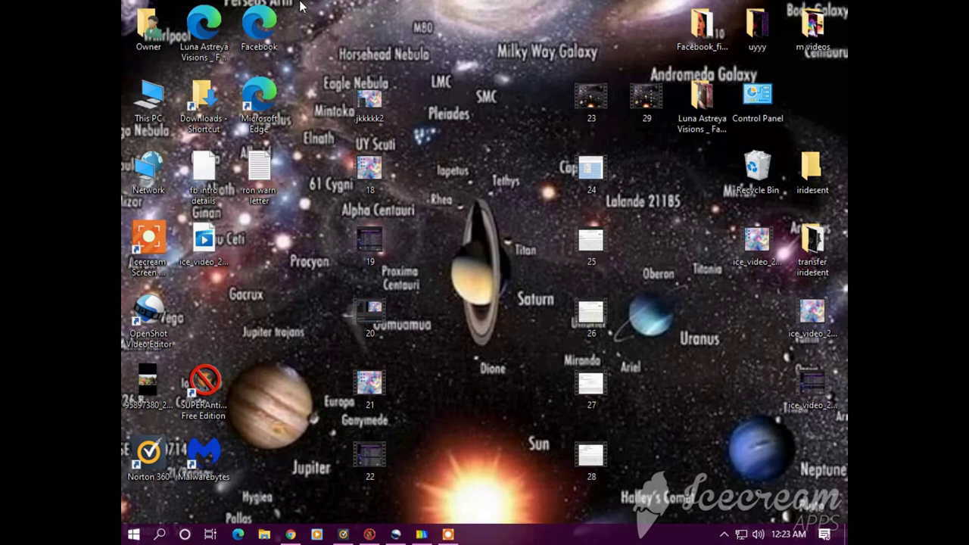
pyautogui.rightClick(193, 459)
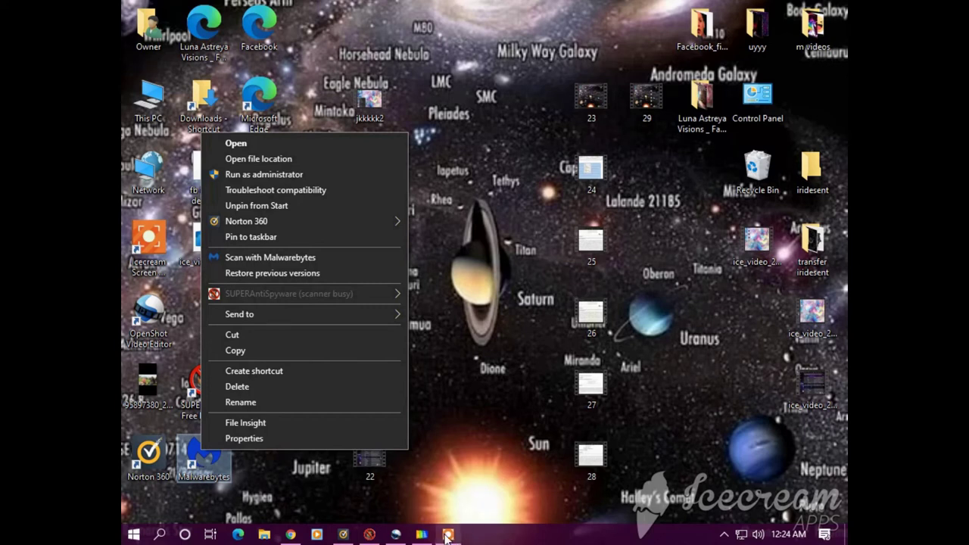
pyautogui.moveTo(448, 535)
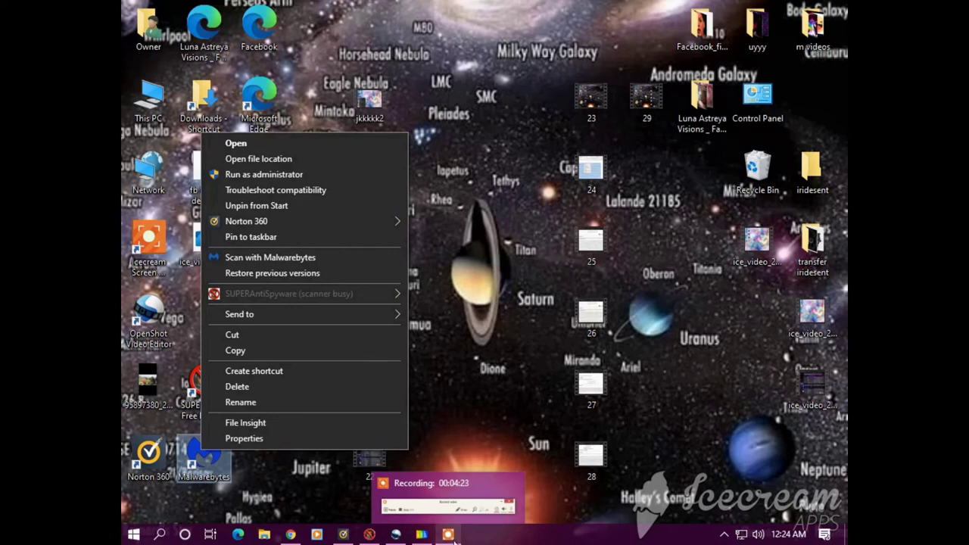
pyautogui.click(449, 535)
pyautogui.click(449, 535)
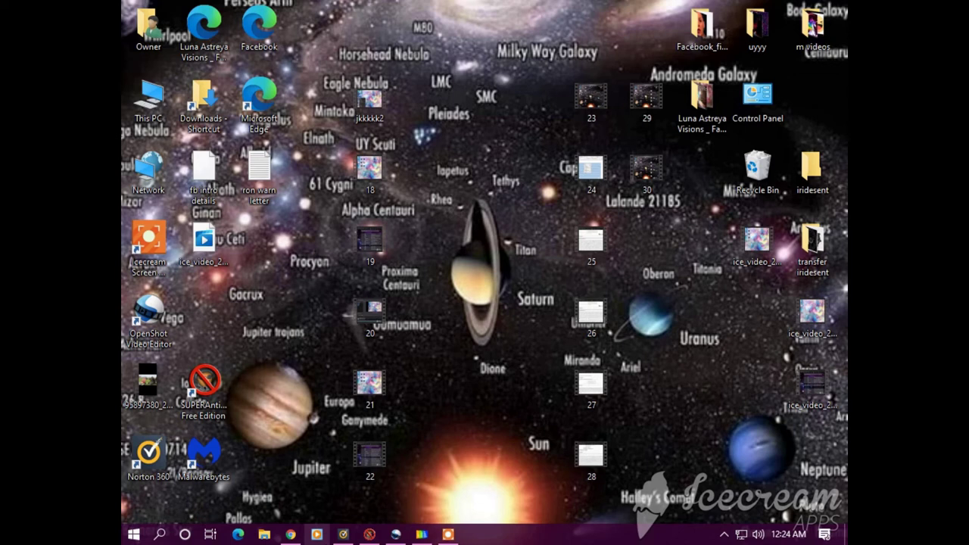
pyautogui.moveTo(290, 534)
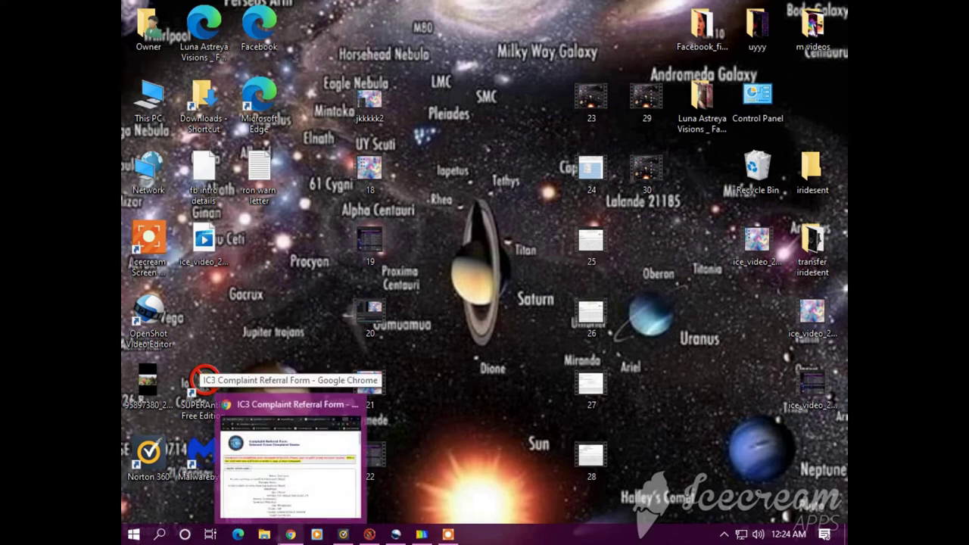
pyautogui.click(457, 536)
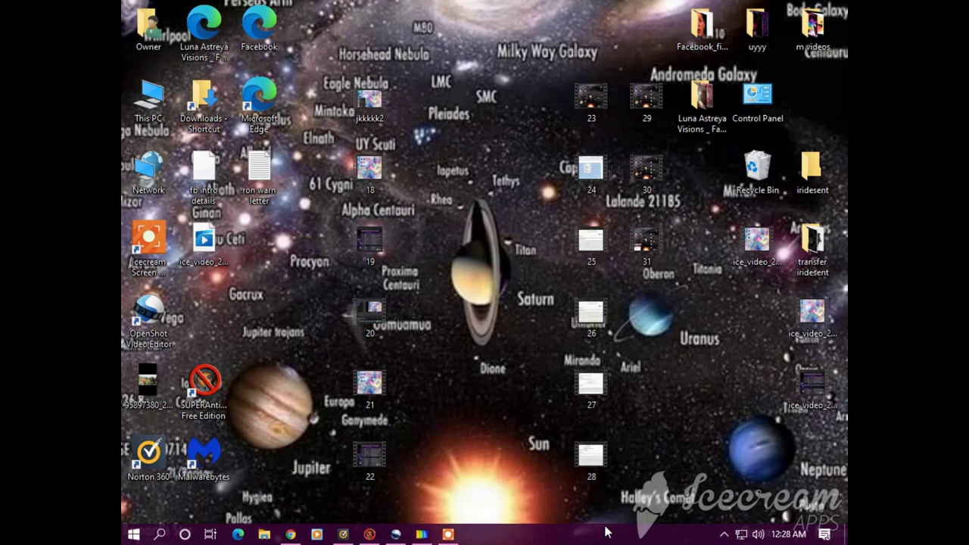
pyautogui.click(450, 535)
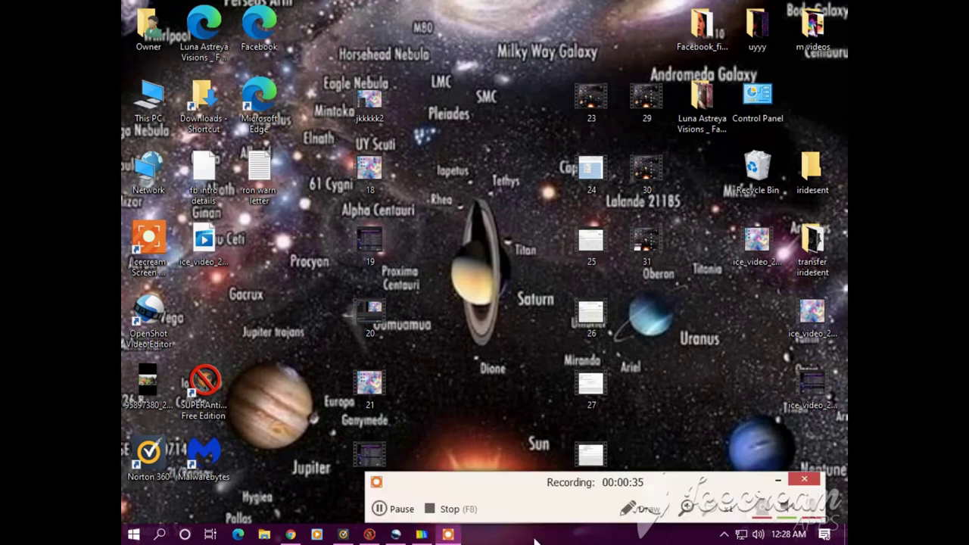
pyautogui.press('F8')
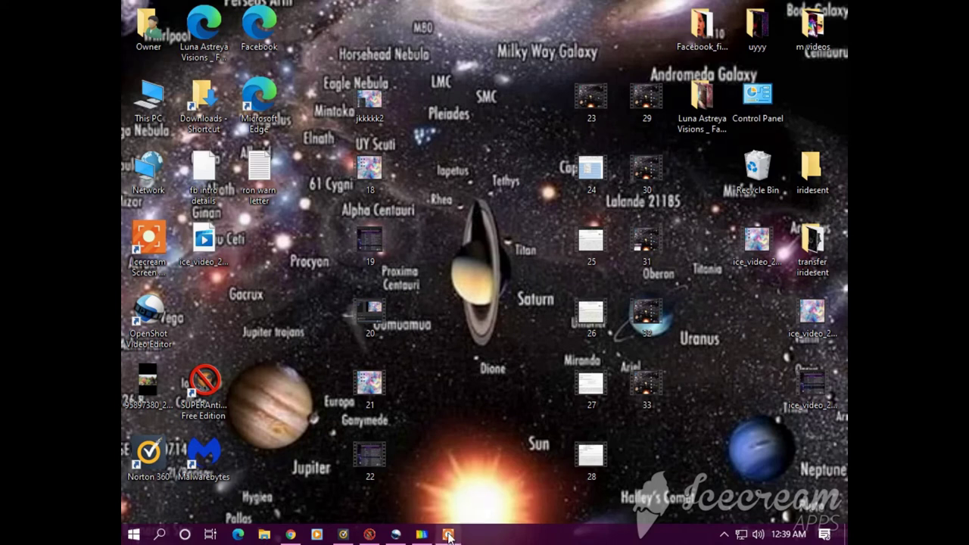
pyautogui.click(448, 534)
pyautogui.click(447, 509)
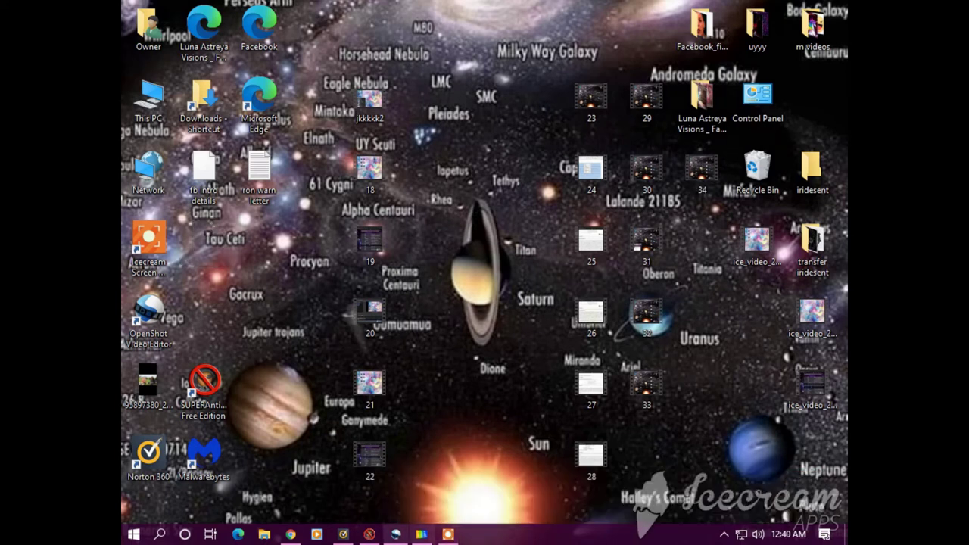
pyautogui.moveTo(441, 540)
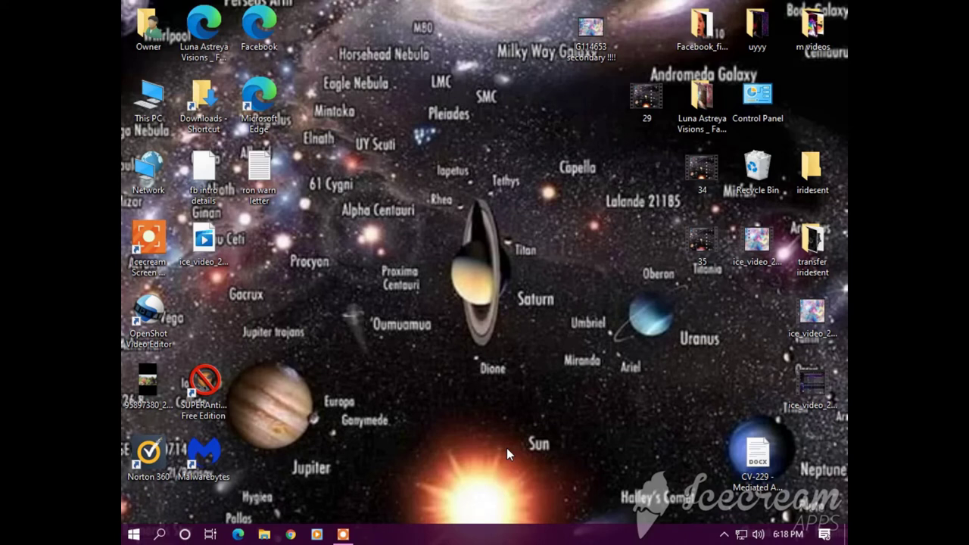
pyautogui.click(343, 535)
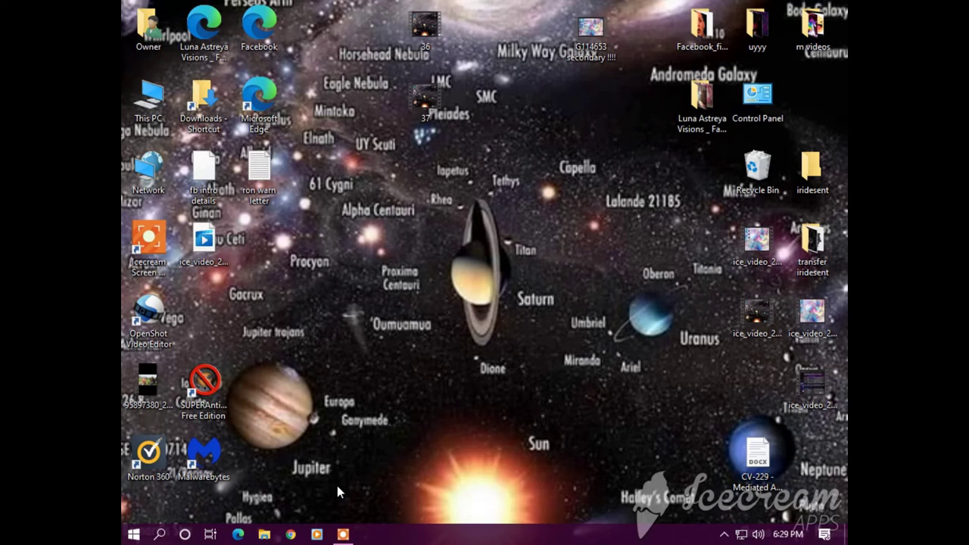
pyautogui.click(343, 535)
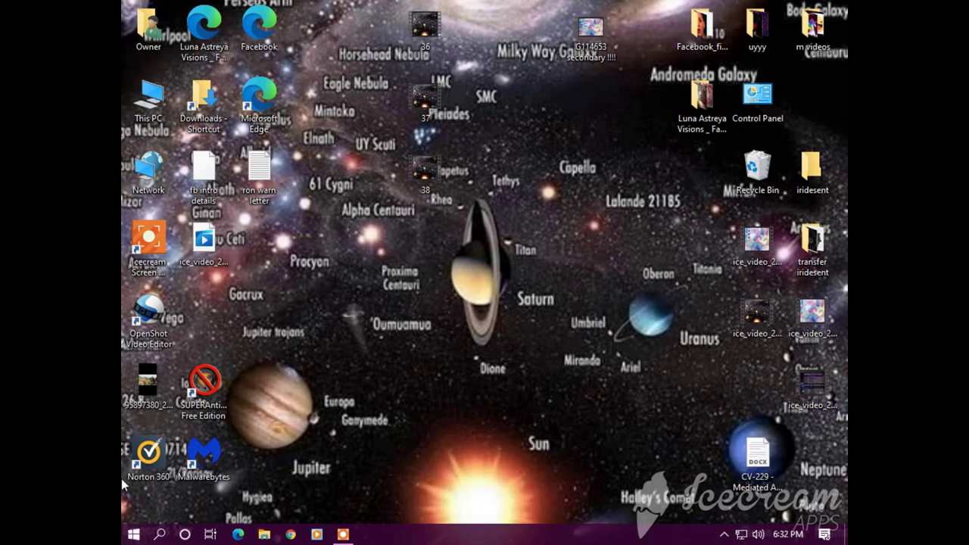
pyautogui.click(343, 535)
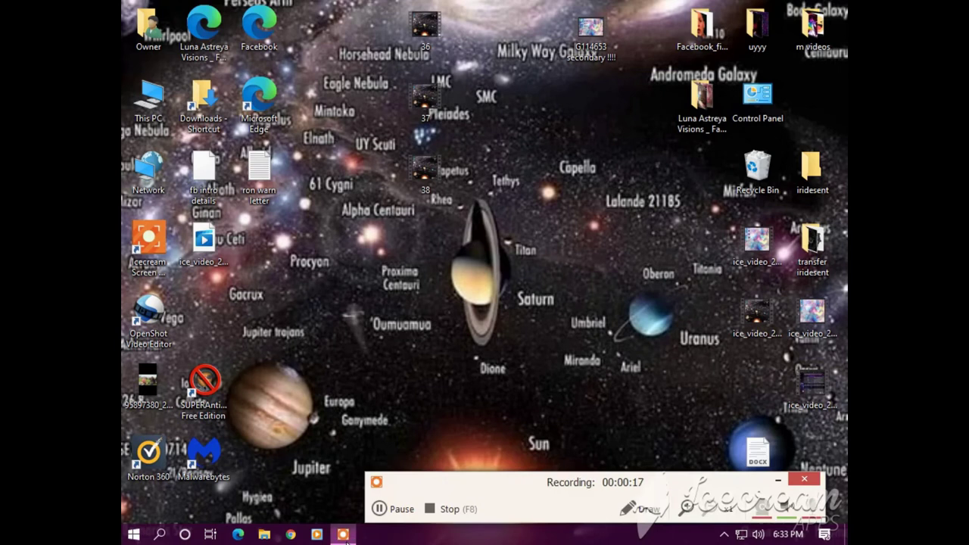
pyautogui.click(447, 509)
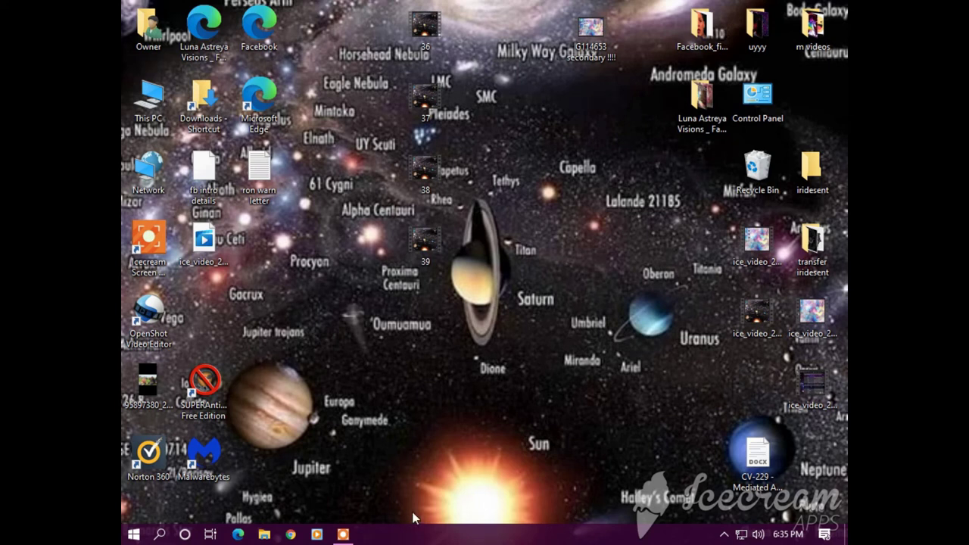
pyautogui.click(343, 535)
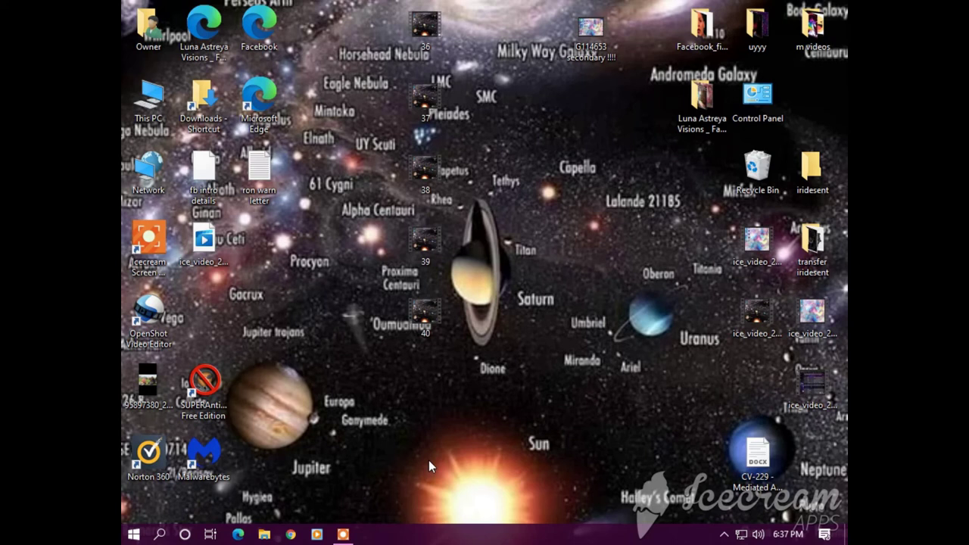
pyautogui.click(343, 535)
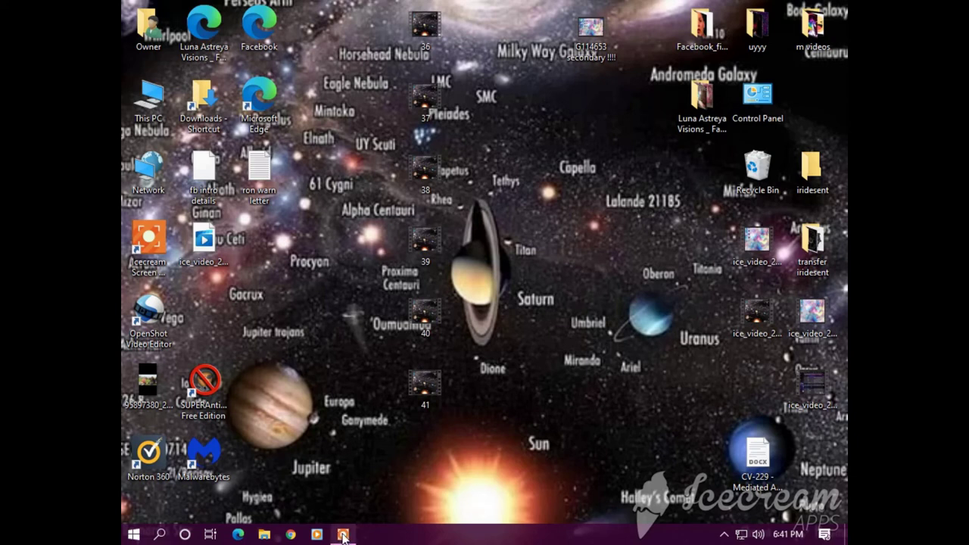
pyautogui.click(343, 535)
pyautogui.click(444, 509)
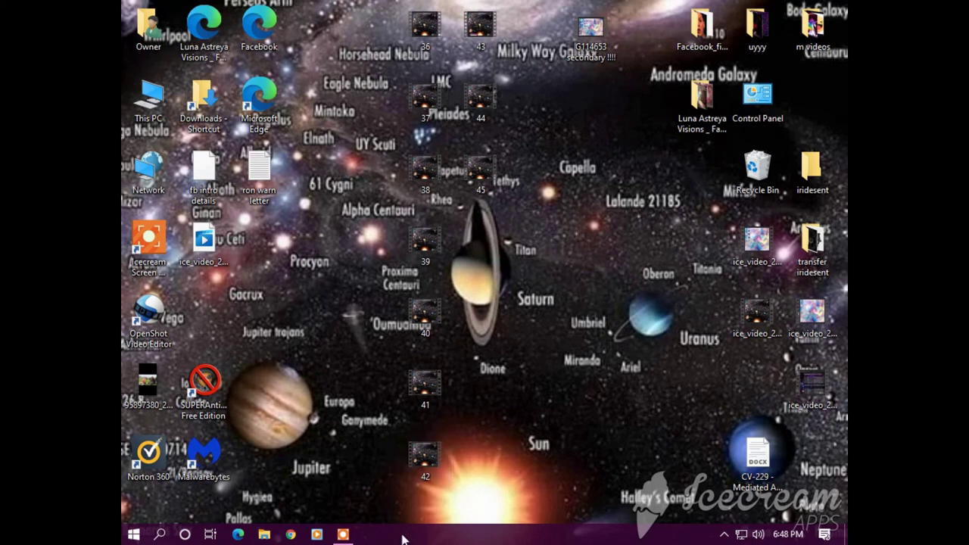
pyautogui.moveTo(345, 537)
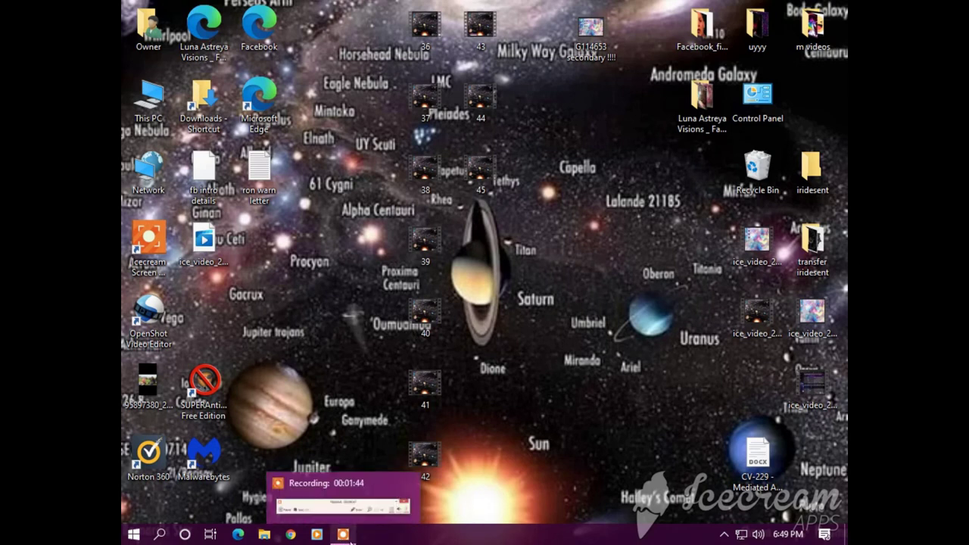
pyautogui.click(343, 500)
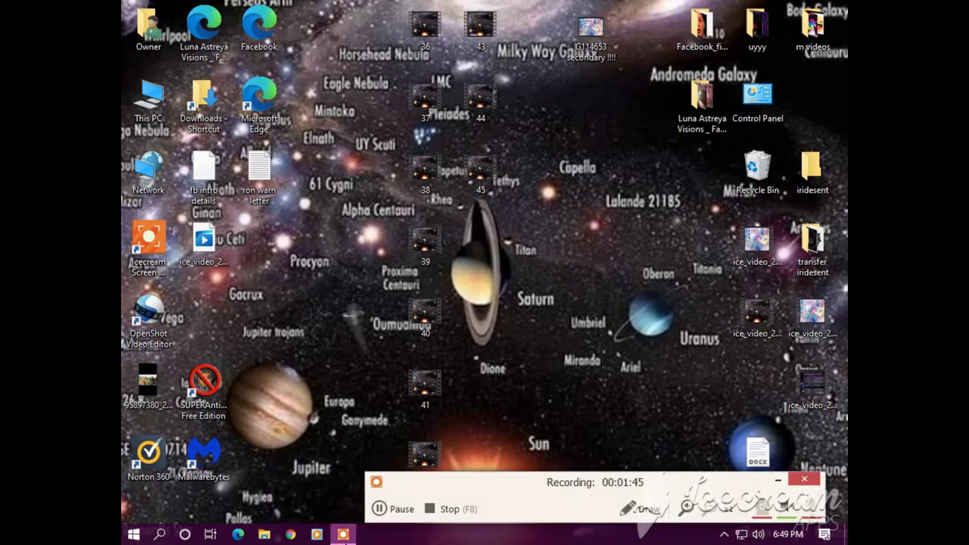
pyautogui.click(444, 506)
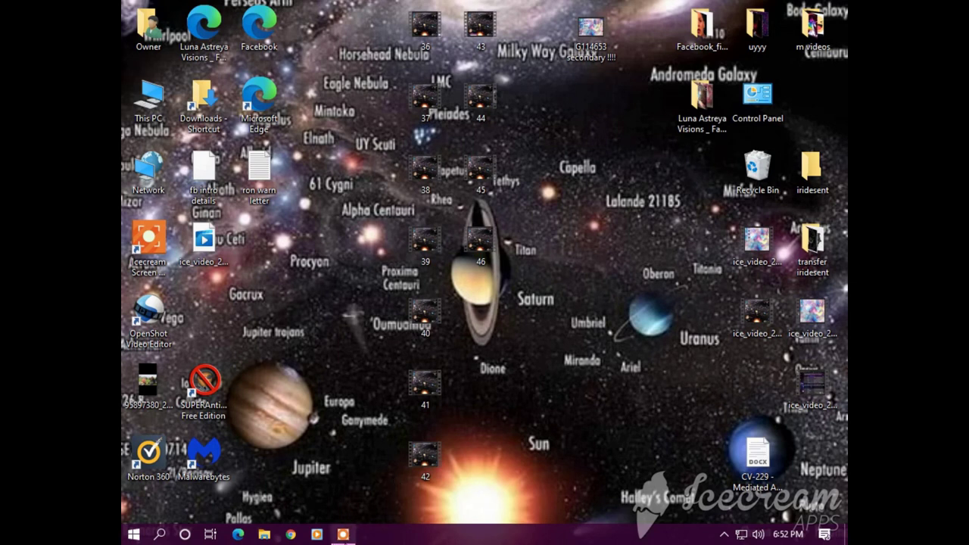
pyautogui.click(343, 534)
pyautogui.click(430, 507)
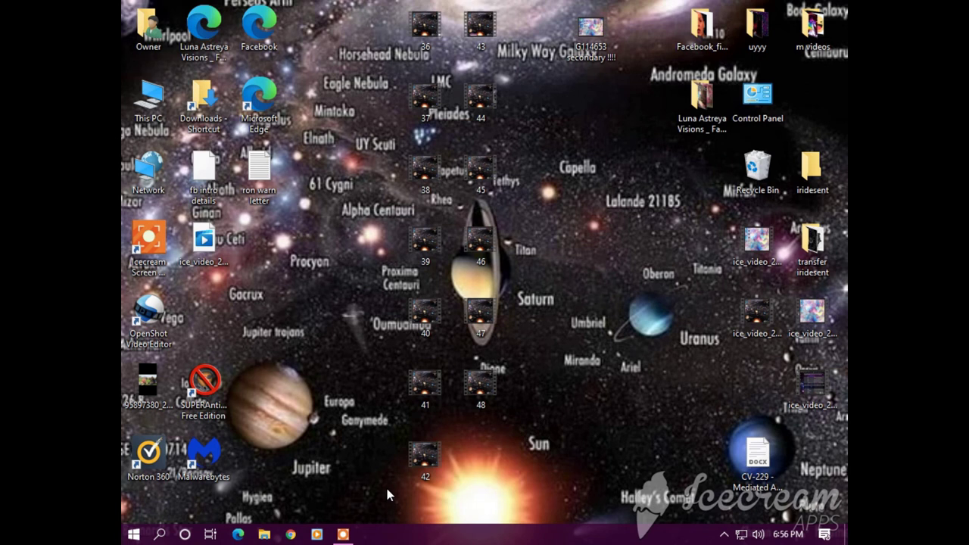
pyautogui.press('F8')
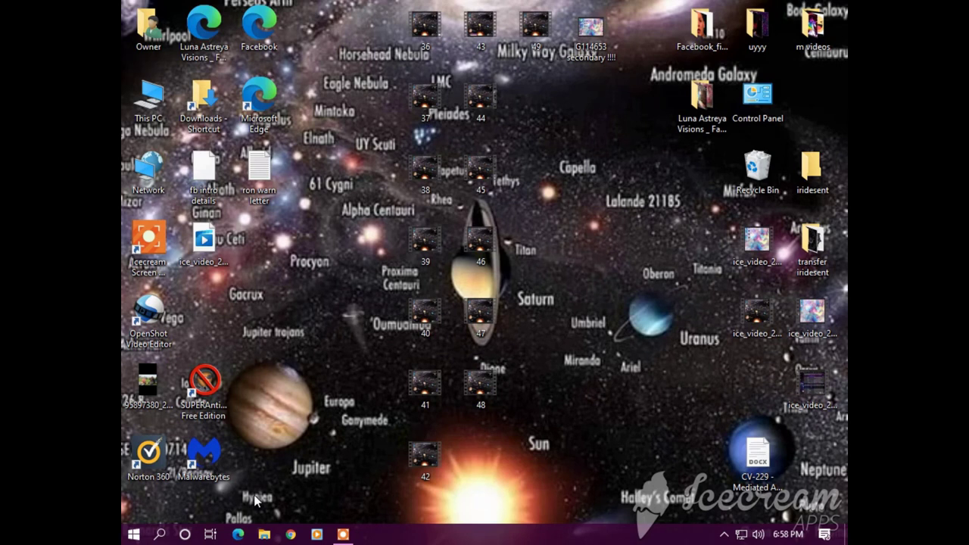
pyautogui.press('Right')
pyautogui.press('Down')
pyautogui.click(252, 515)
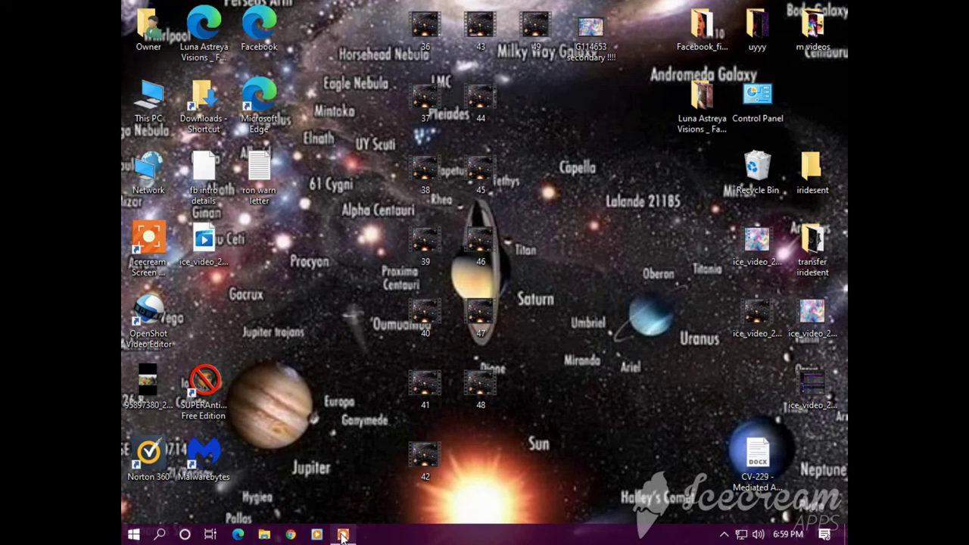